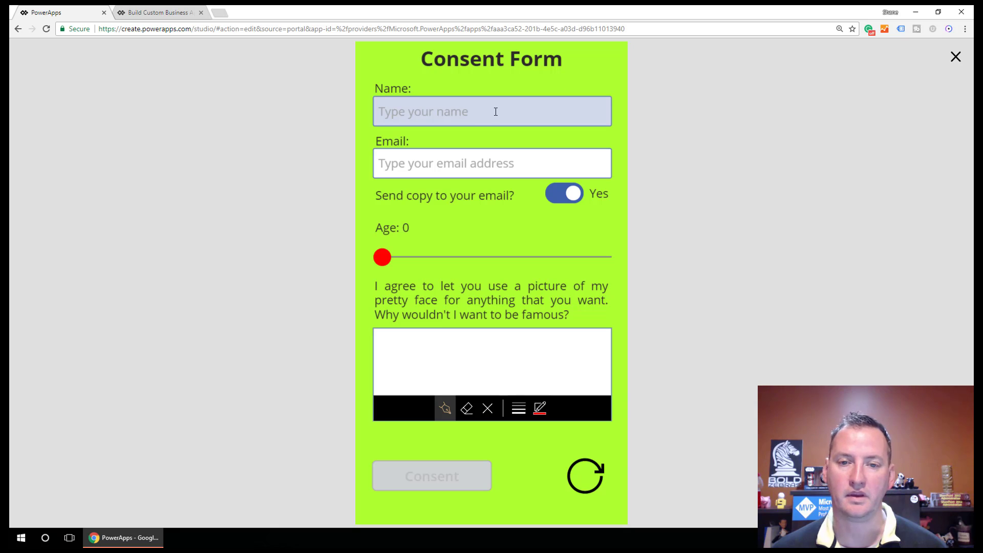
Step: Enter a name and an email address, deleting and retyping .com to show the validation warning
click(495, 112)
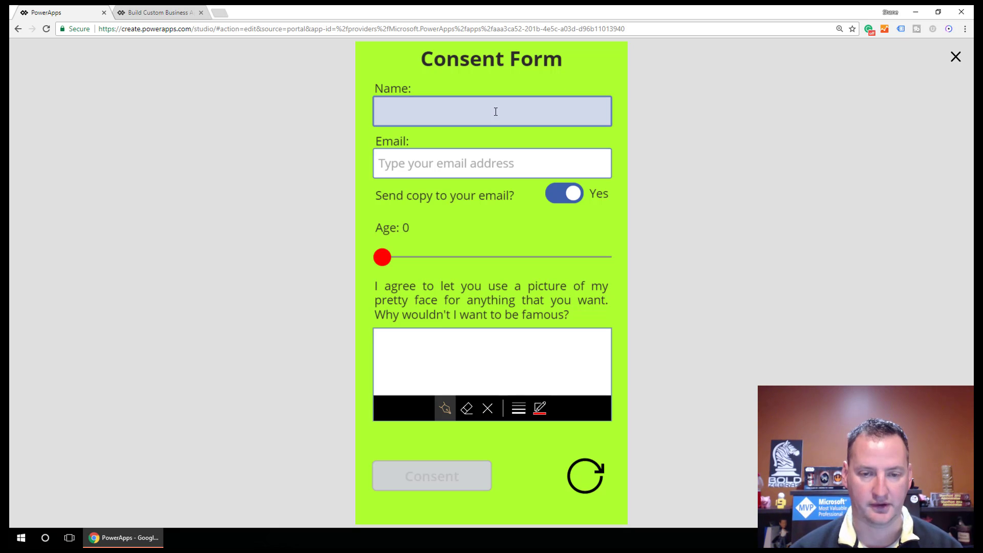
text(Shane)
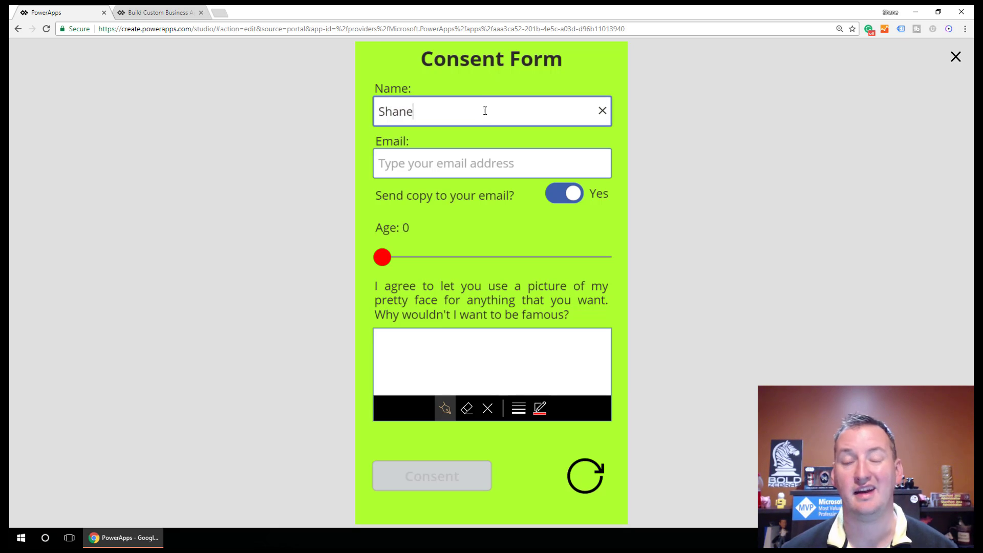
click(455, 165)
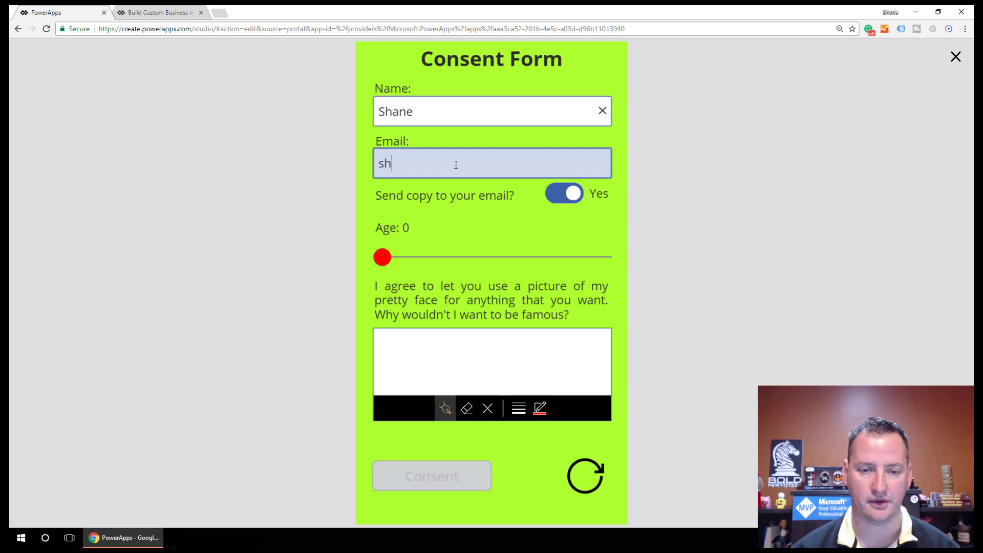
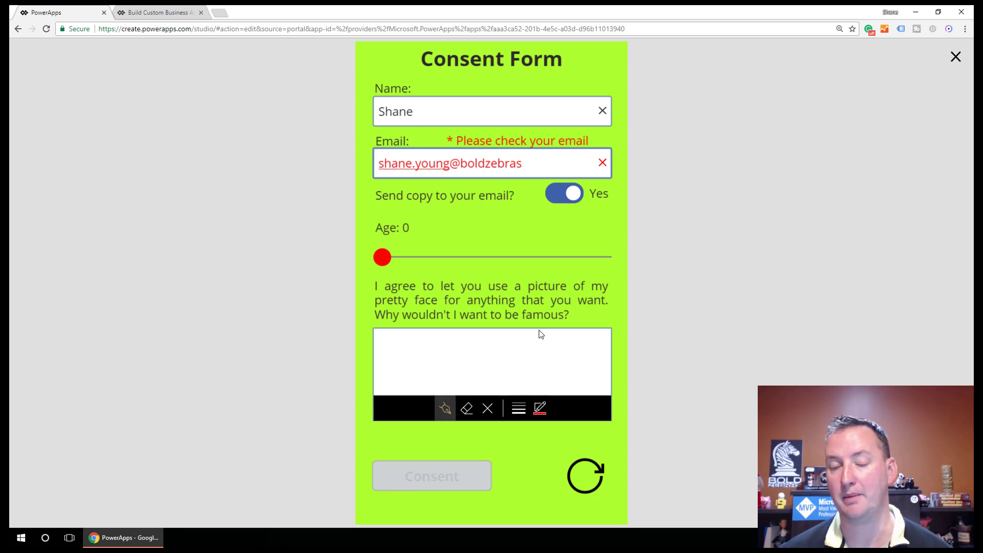
click(544, 163)
text(.com)
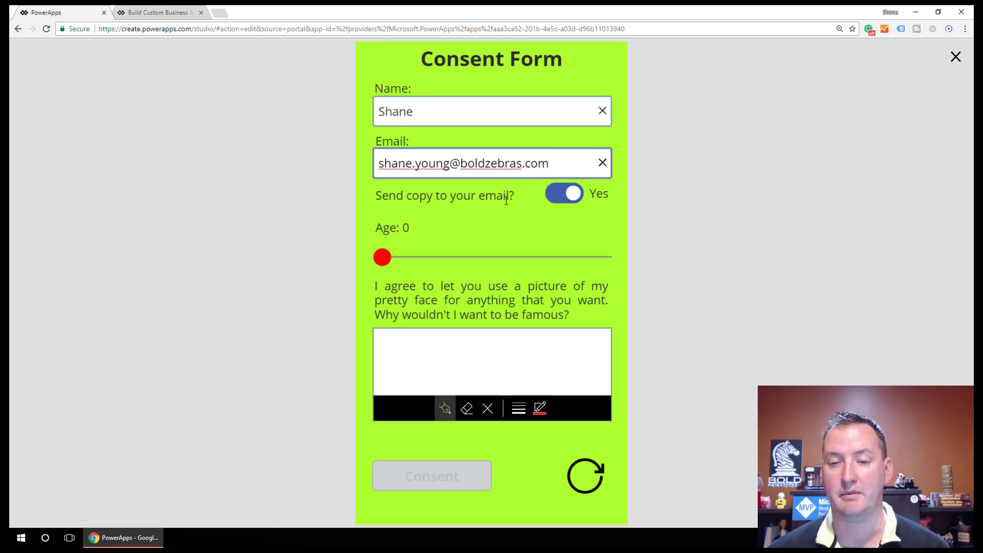
Step: Set Send copy to No, slide Age to 40, and draw a signature in the pen box
click(572, 199)
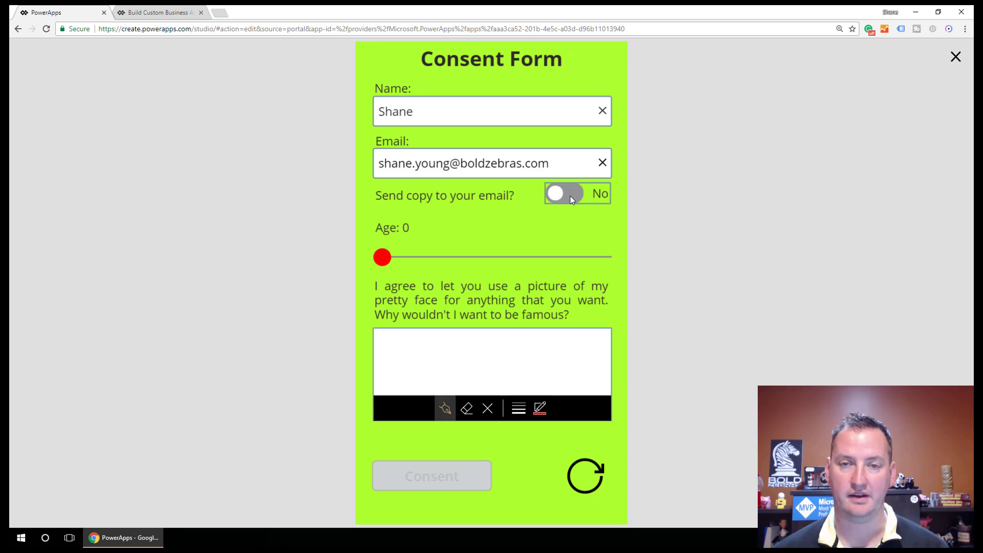
mouse_move(382, 260)
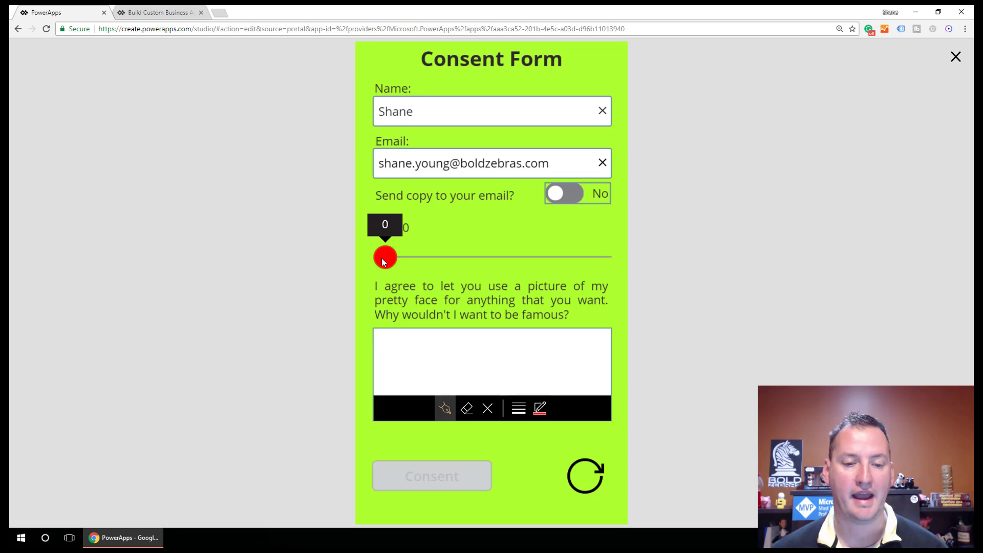
drag(381, 260, 420, 264)
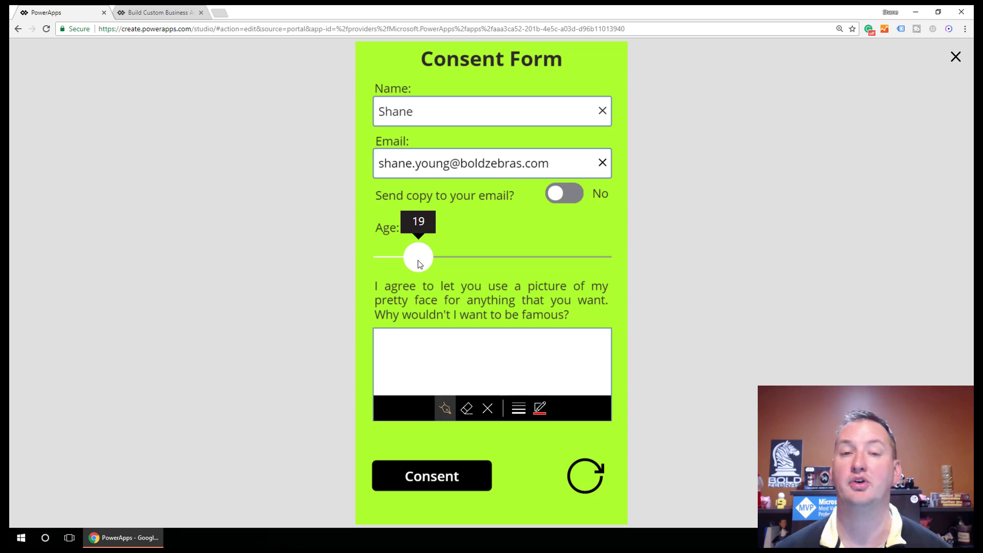
drag(418, 261, 469, 256)
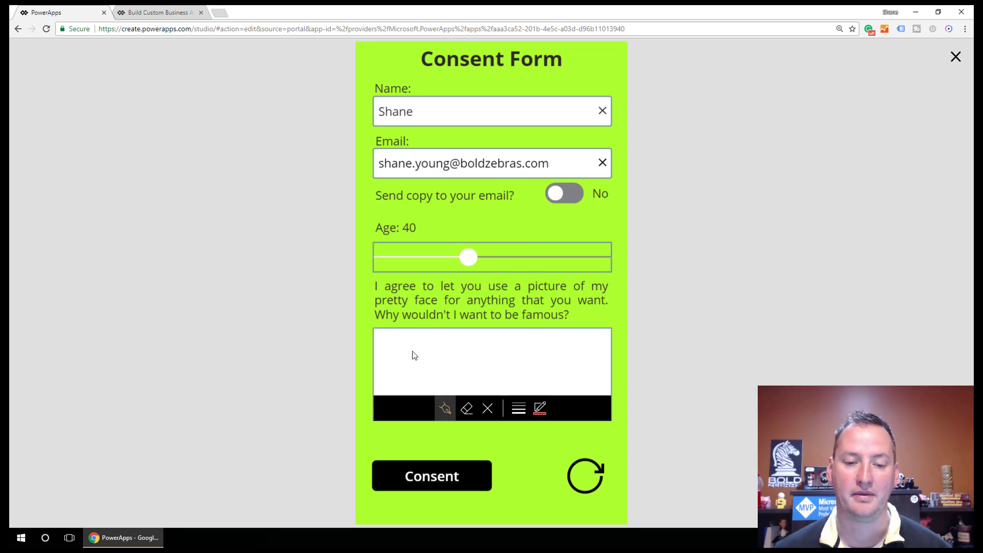
drag(422, 343, 400, 387)
mouse_move(439, 344)
mouse_down()
mouse_move(432, 365)
mouse_move(515, 361)
mouse_move(543, 347)
mouse_move(535, 366)
mouse_move(545, 358)
mouse_up()
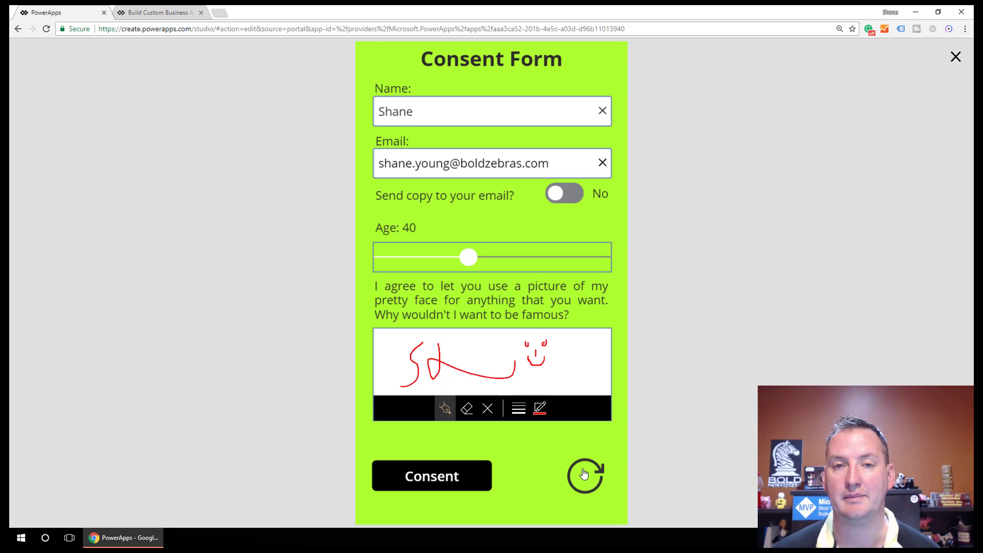
Step: Submit the form with the Consent button and close the 'Thank you for sharing.' popup
click(467, 474)
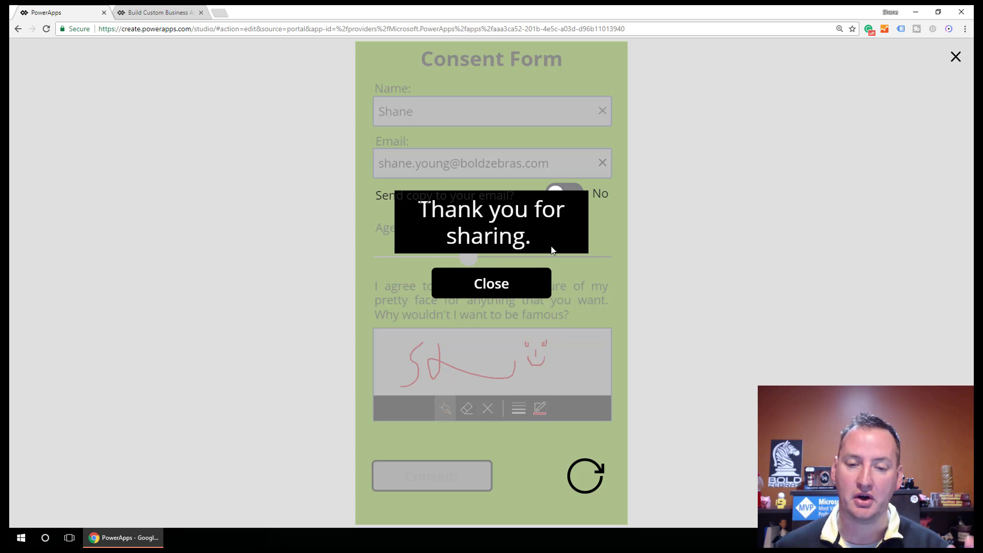
click(490, 293)
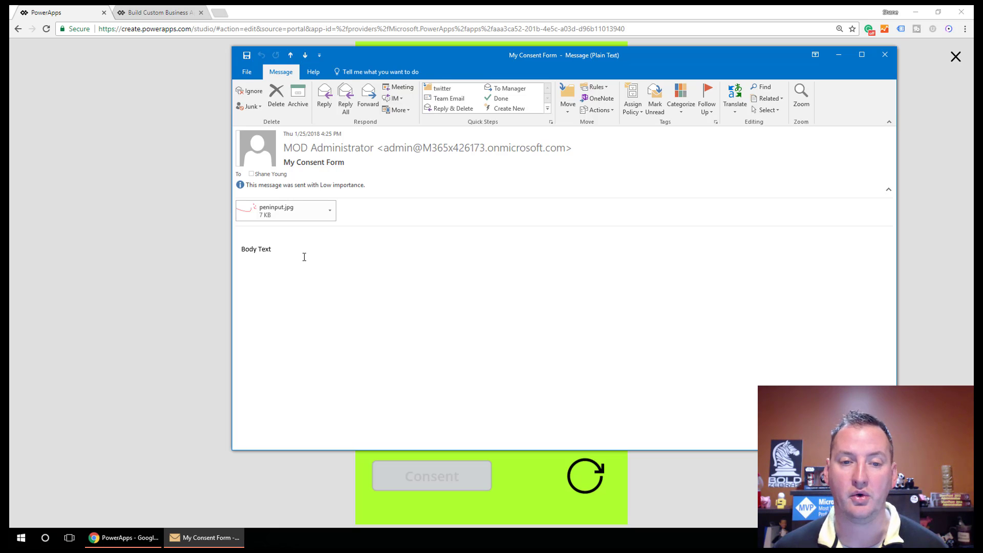
Step: Minimize the My Consent Form email after checking its peninput.jpg attachment
click(838, 54)
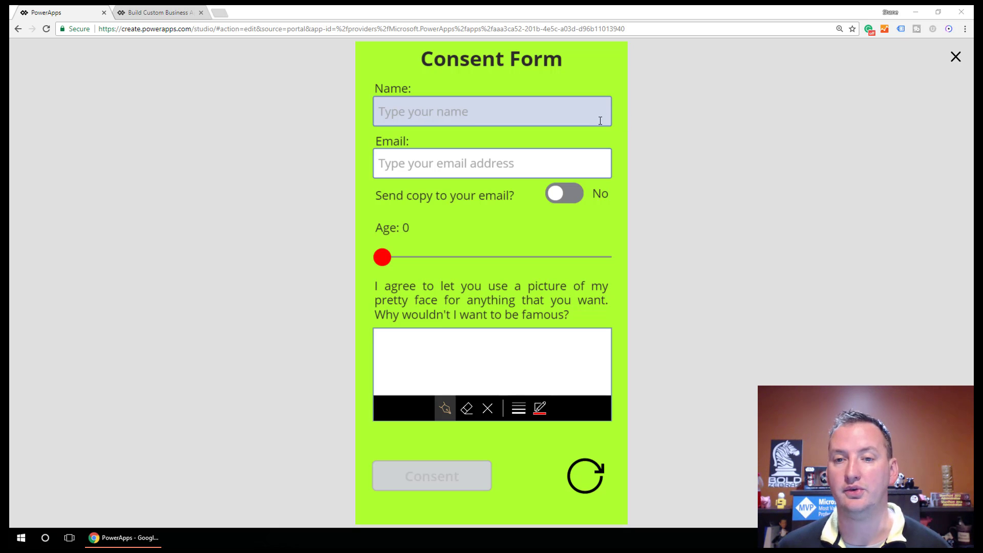
Step: Sign in to the PowerApps portal with the admin account and start Create an app from Apps
click(167, 16)
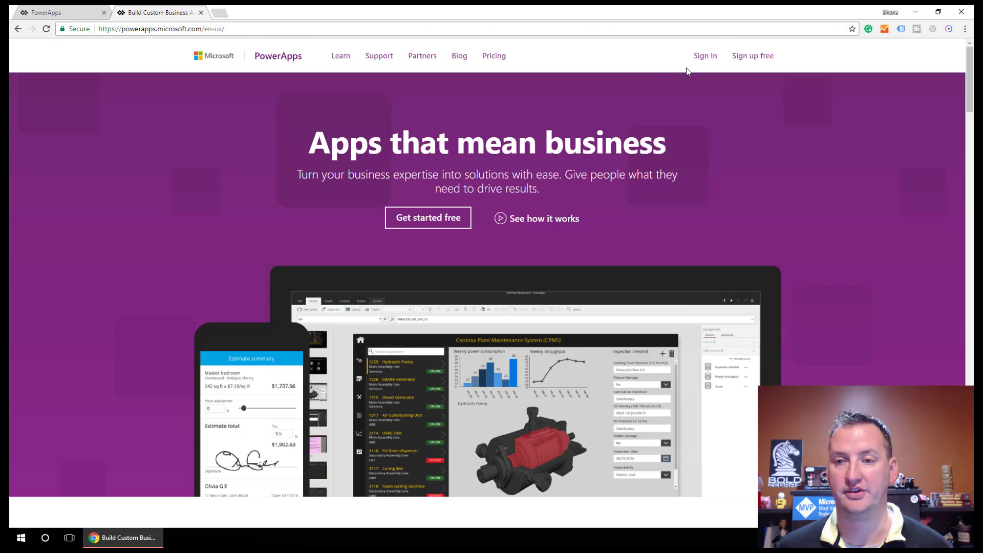
click(699, 57)
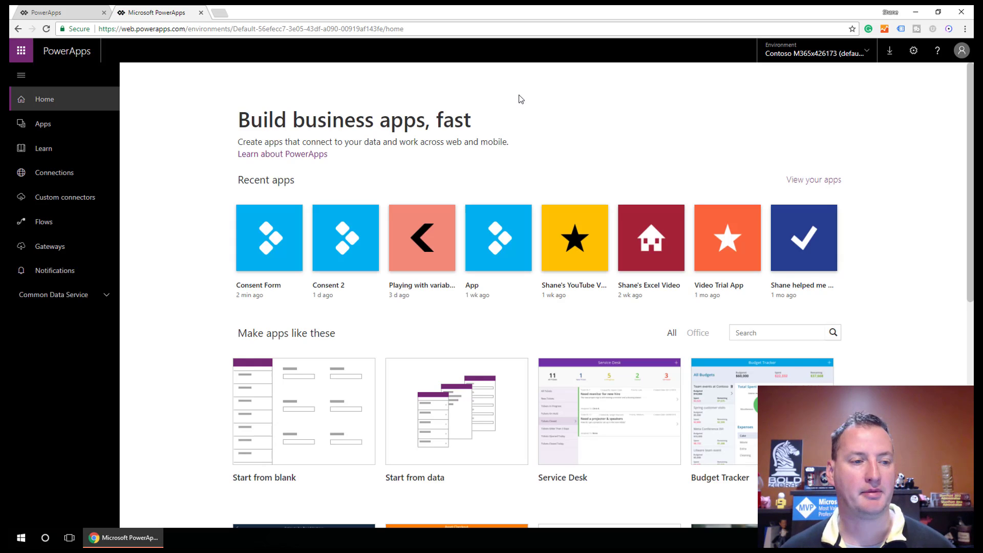
click(64, 124)
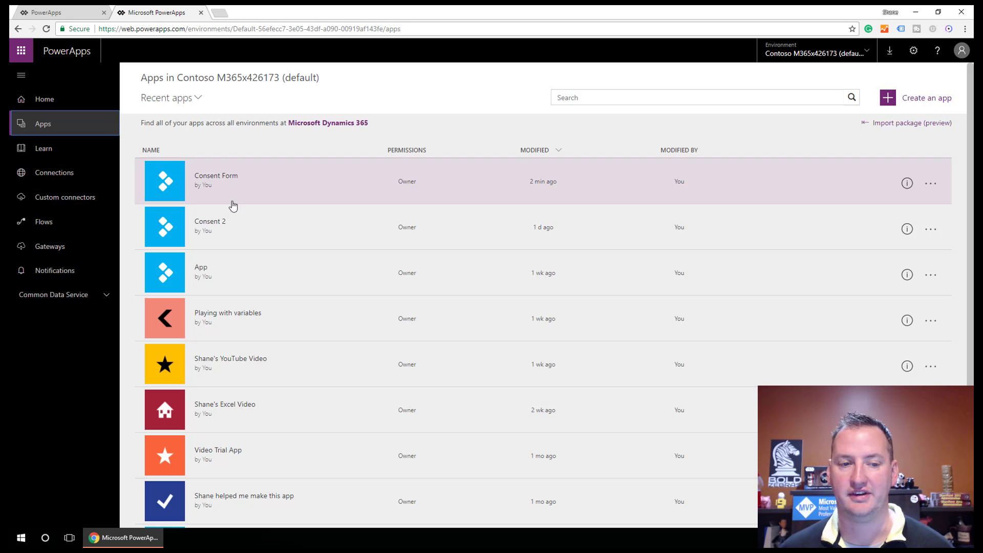
click(930, 98)
click(481, 219)
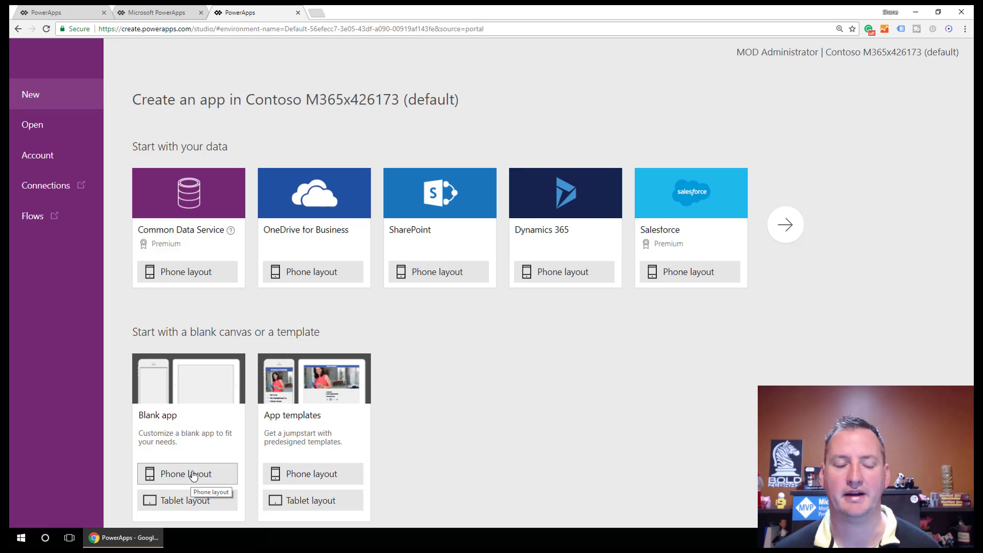
Step: Create a blank phone-layout app and set Screen1's Fill to GreenYellow
click(193, 477)
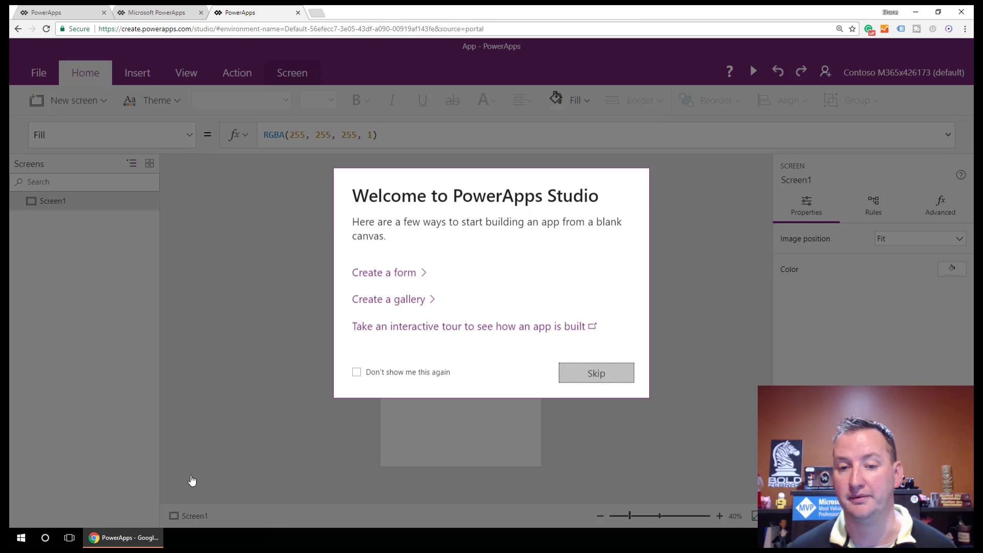
click(602, 375)
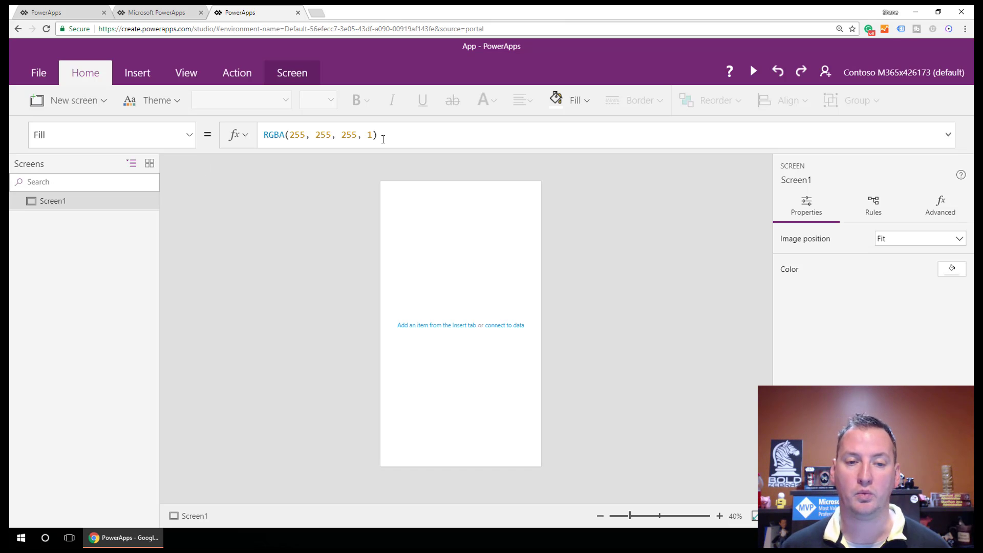
drag(379, 136, 260, 142)
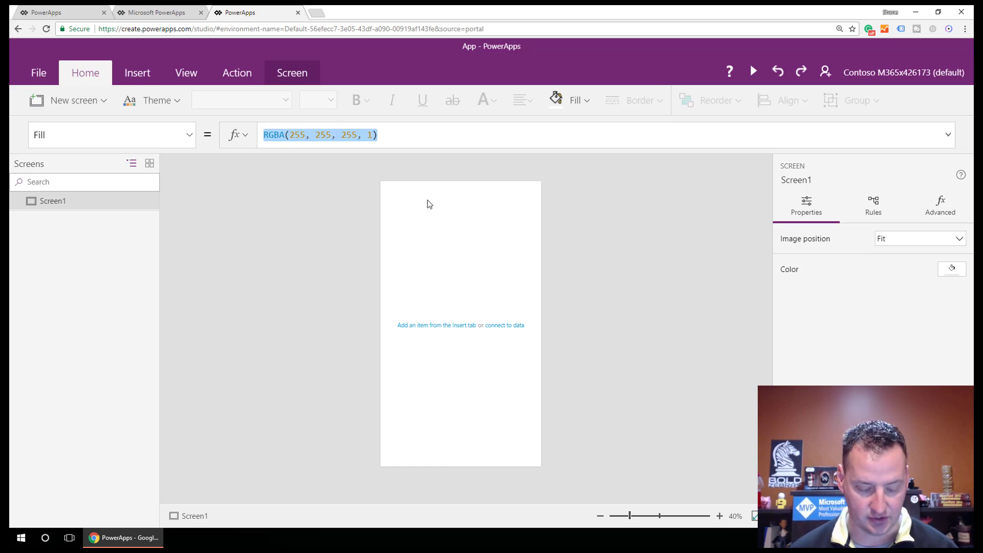
text(gree)
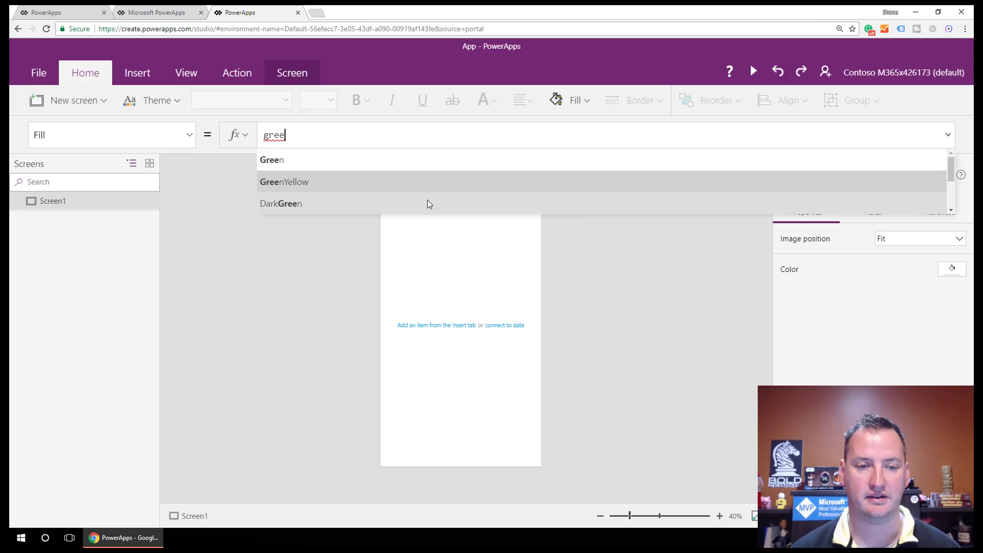
key(Tab)
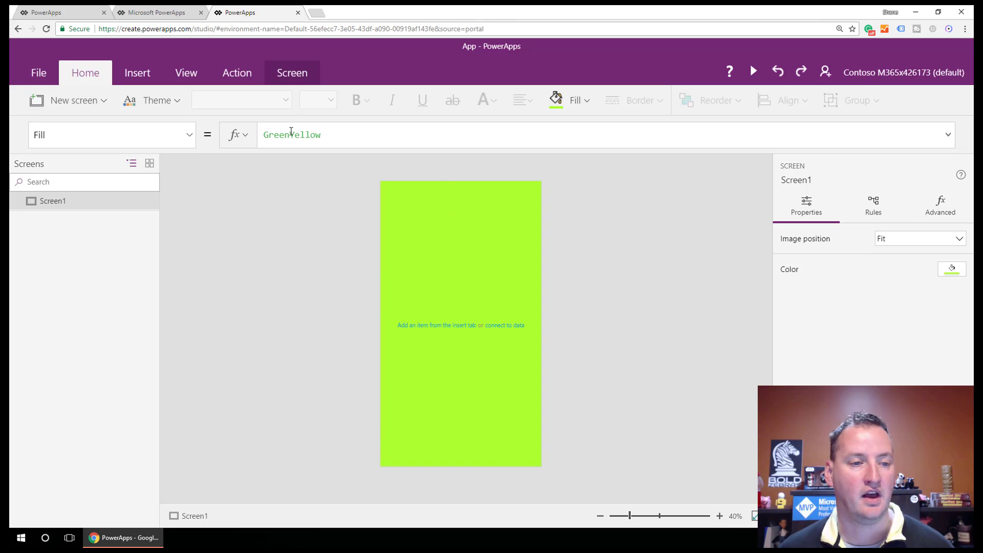
Step: Insert a label reading 'Consent Form'
click(138, 73)
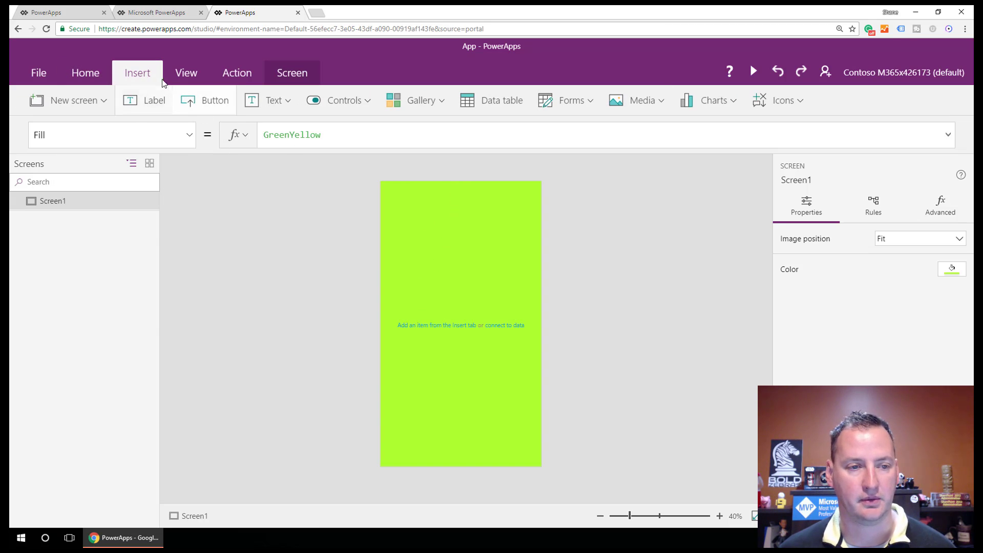
click(150, 105)
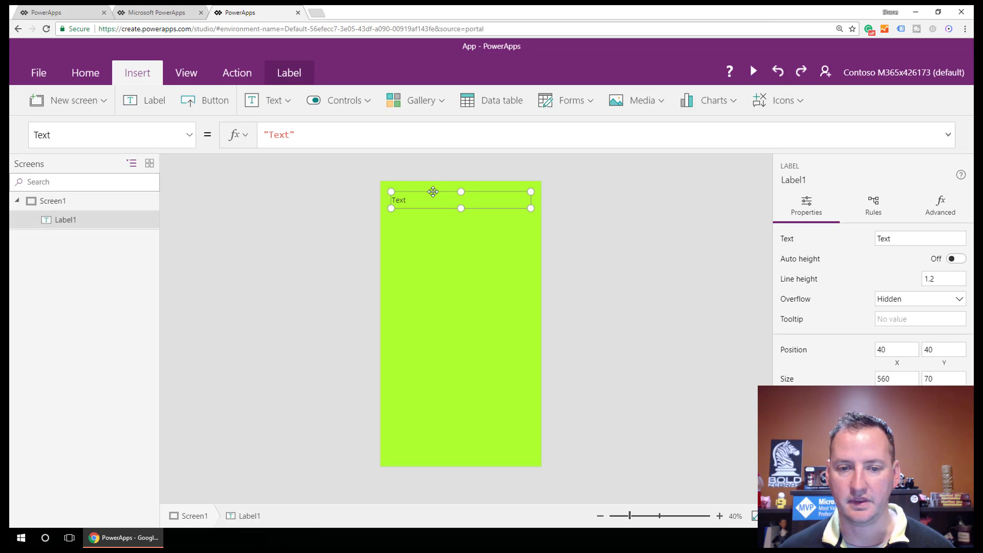
double_click(432, 200)
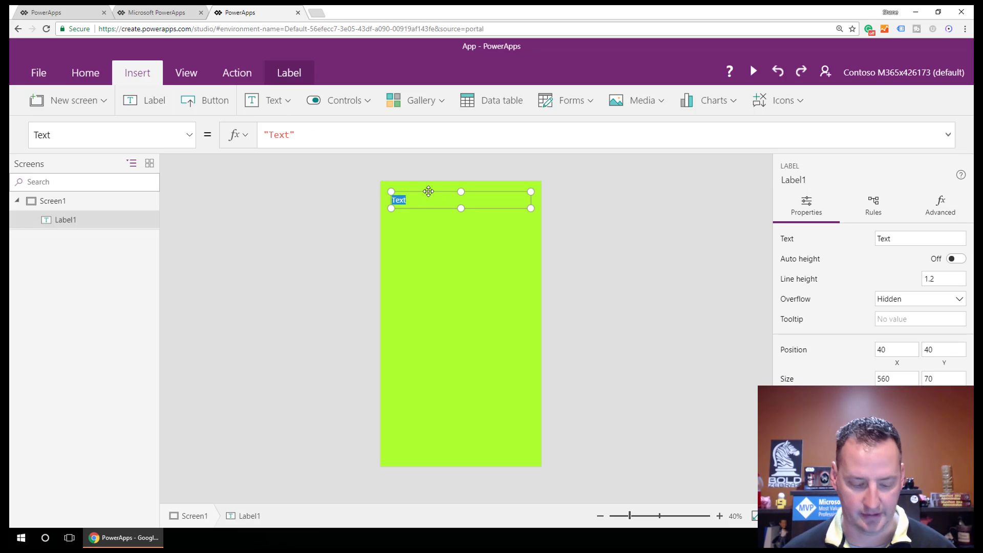
text(Consent Form)
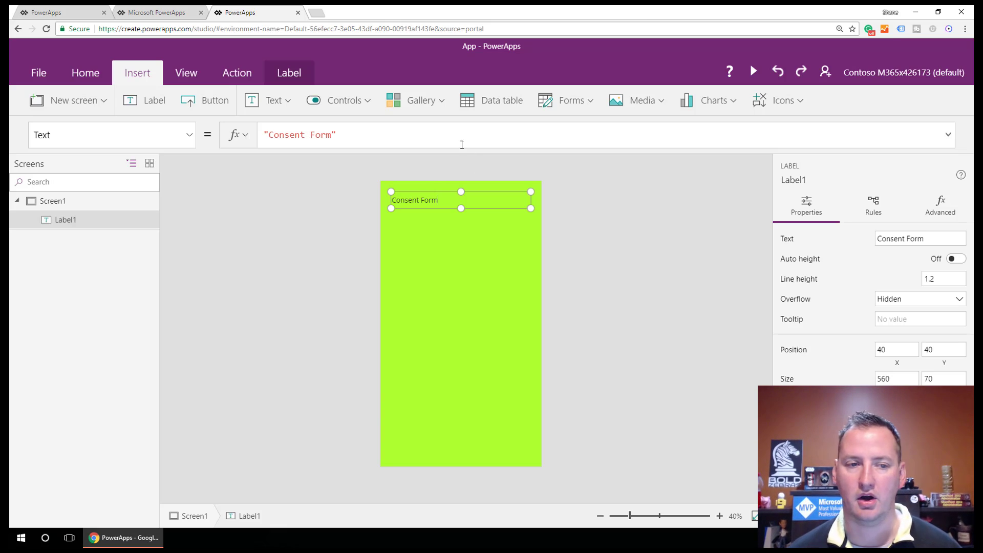
Step: Centre the heading, make it bold at size 40, and nudge it up
click(84, 73)
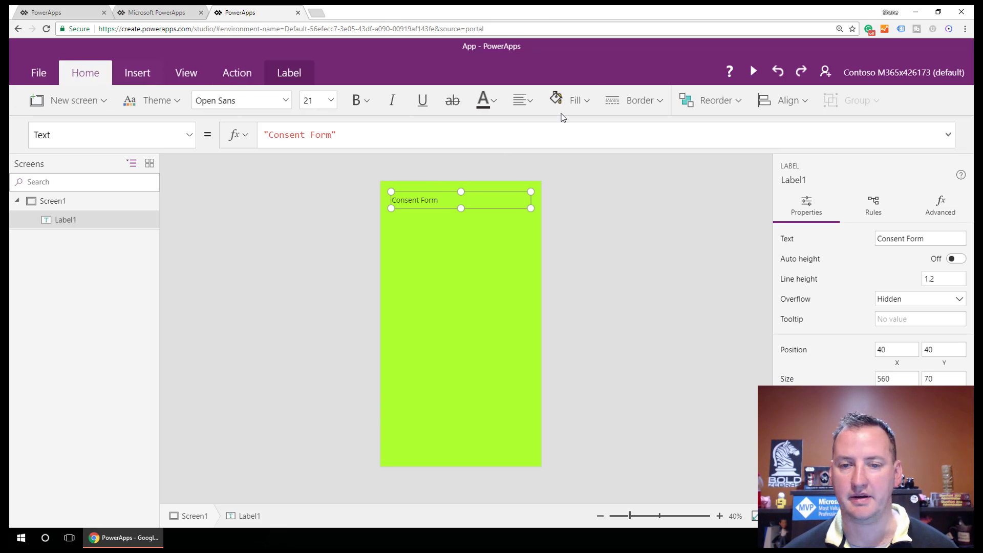
click(522, 101)
click(543, 152)
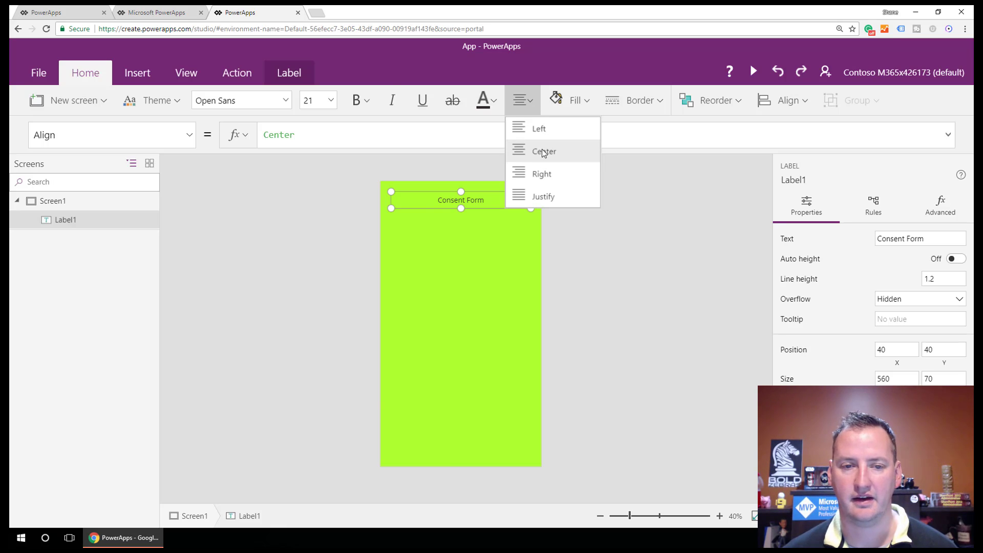
click(360, 100)
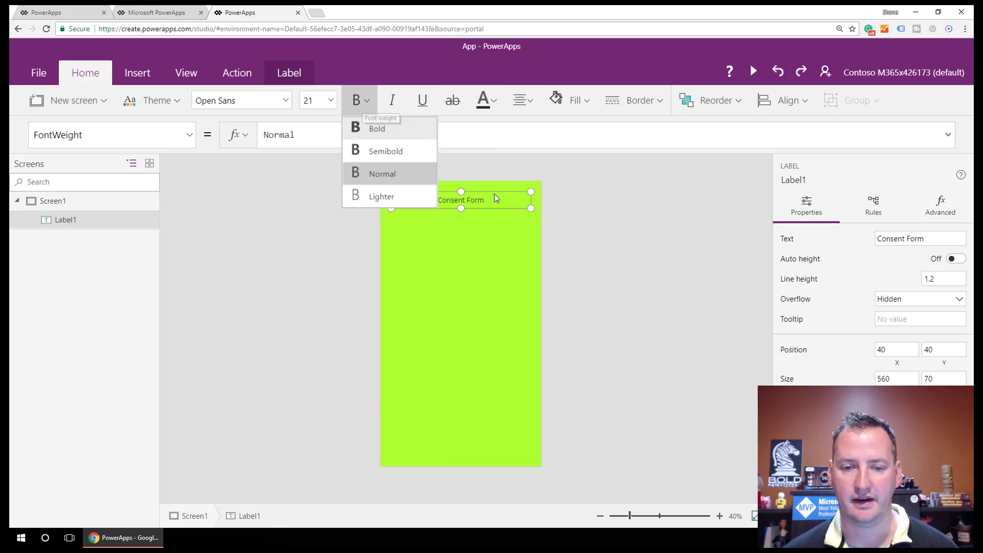
click(394, 133)
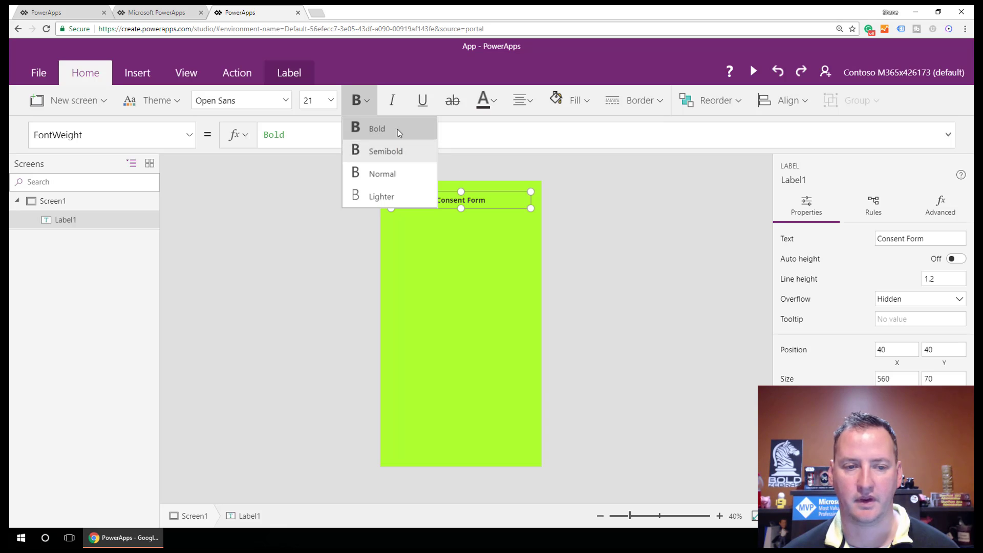
click(331, 100)
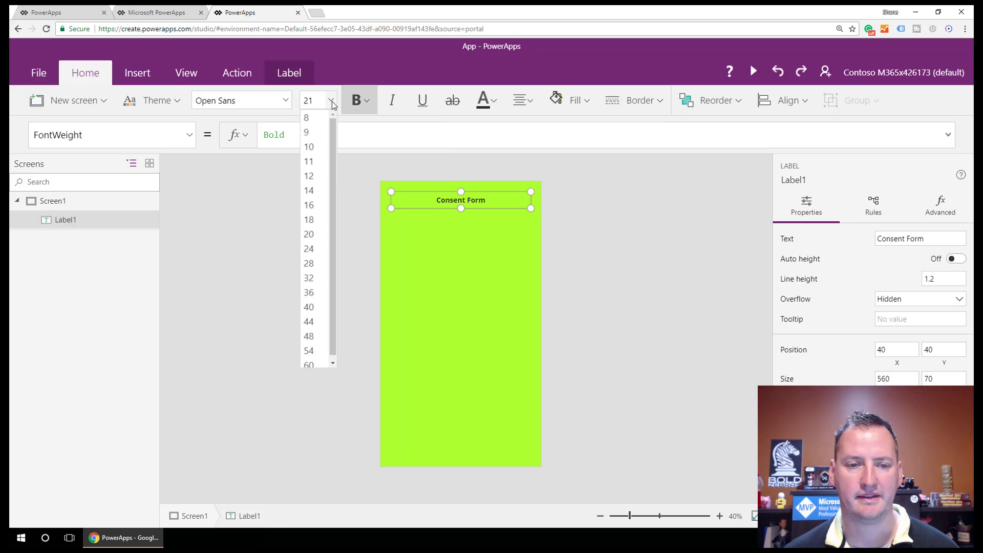
click(309, 307)
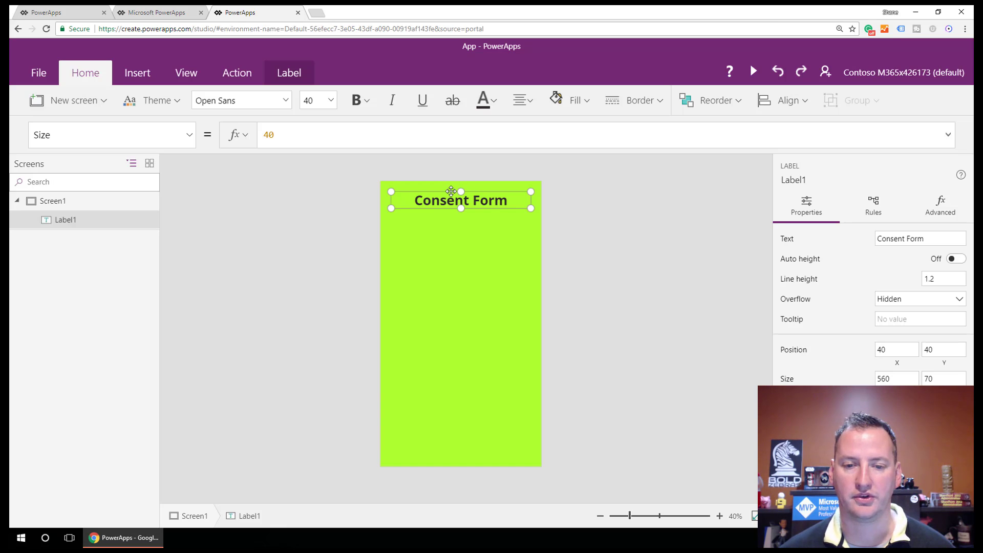
drag(451, 190, 450, 185)
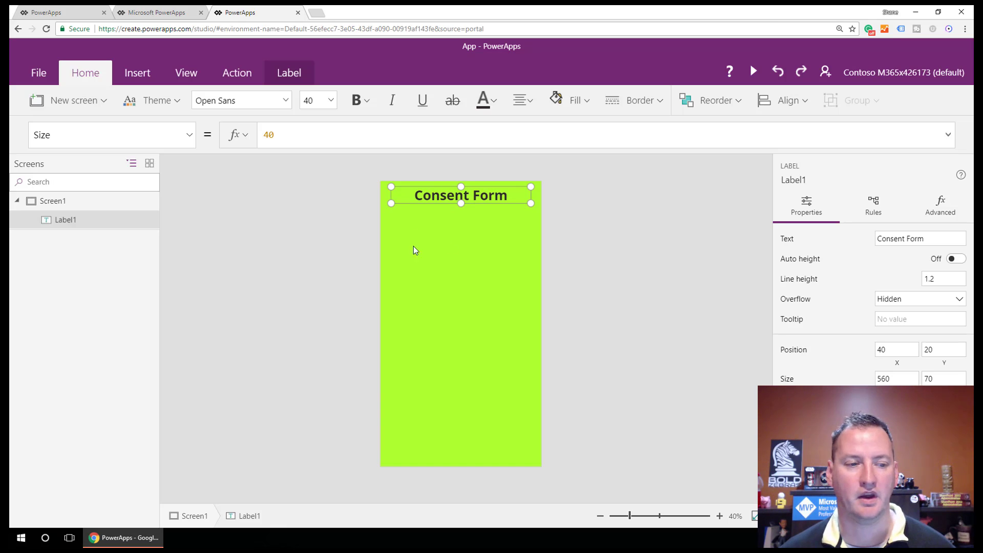
Step: Rename the heading Label_ConsentHeader and insert another label
double_click(73, 223)
text(Lab)
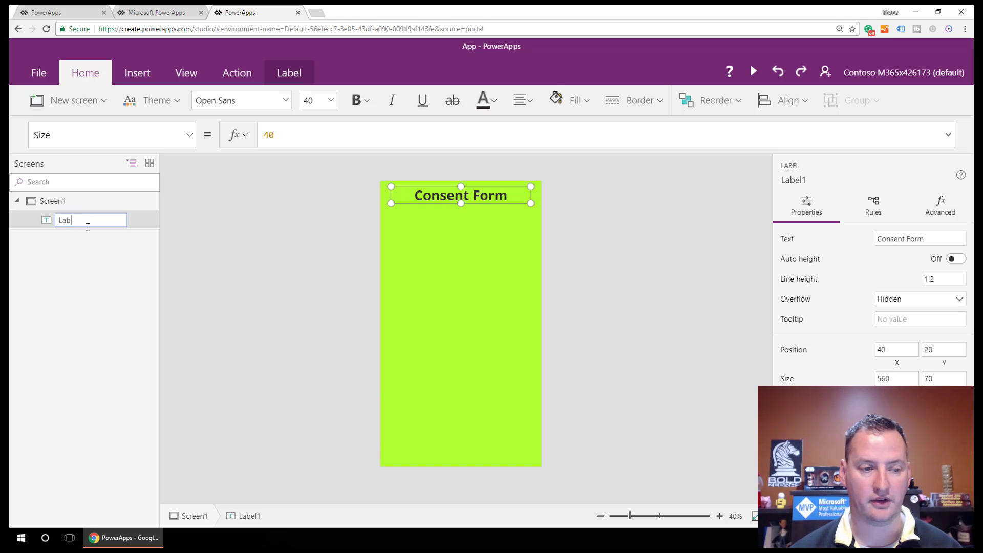
text(el_Con)
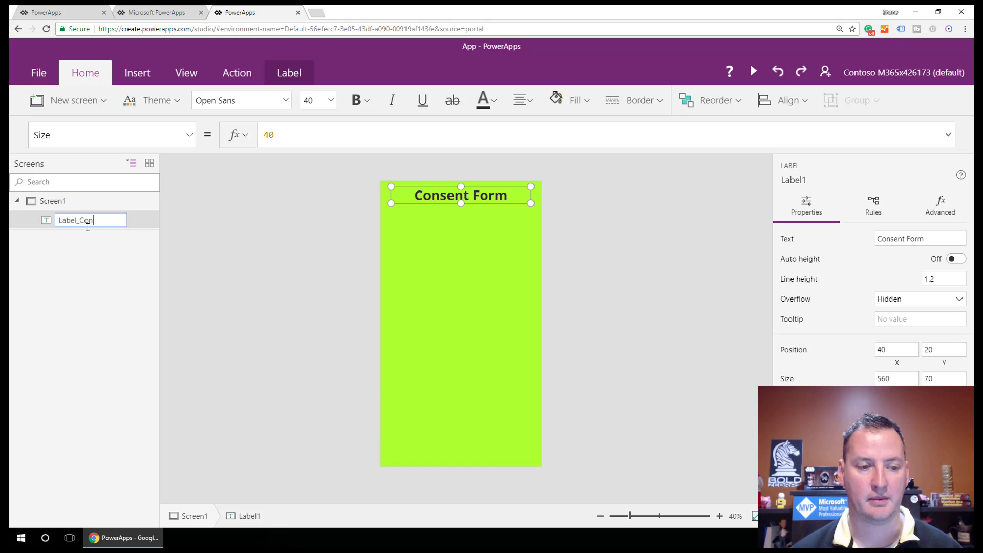
text(sentHeader)
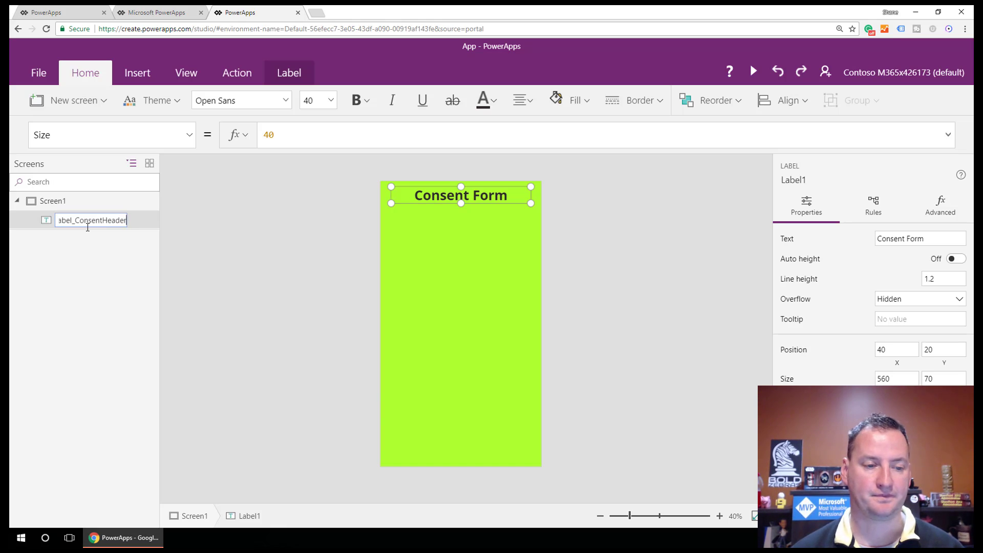
key(Return)
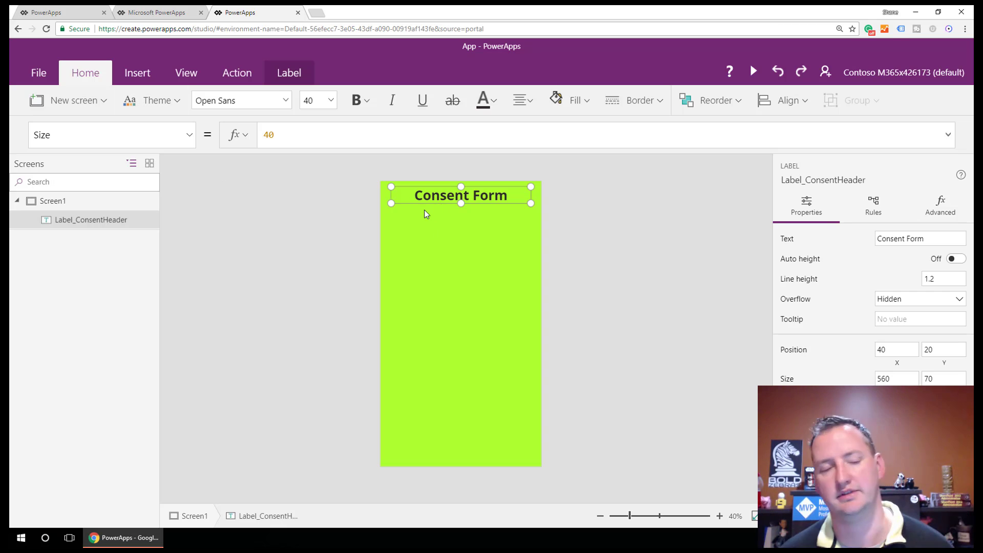
click(138, 72)
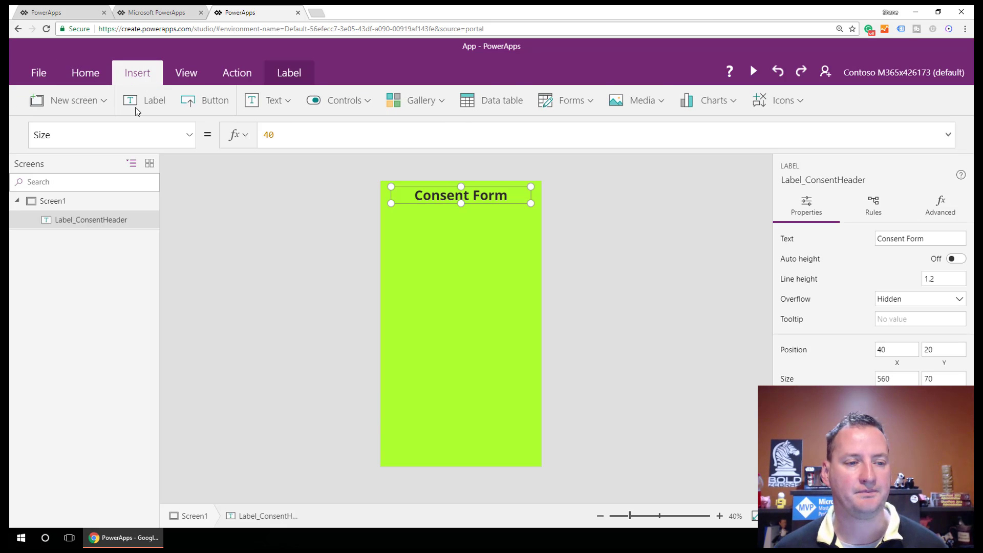
click(148, 102)
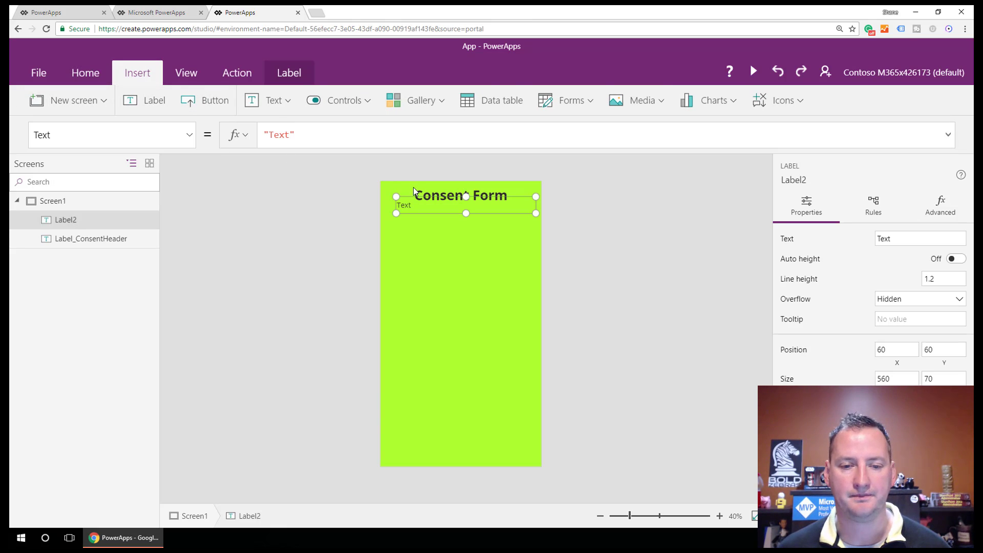
Step: Move the new label under the heading, set its text to 'Name:' and rename it Label_Name
drag(413, 196, 409, 203)
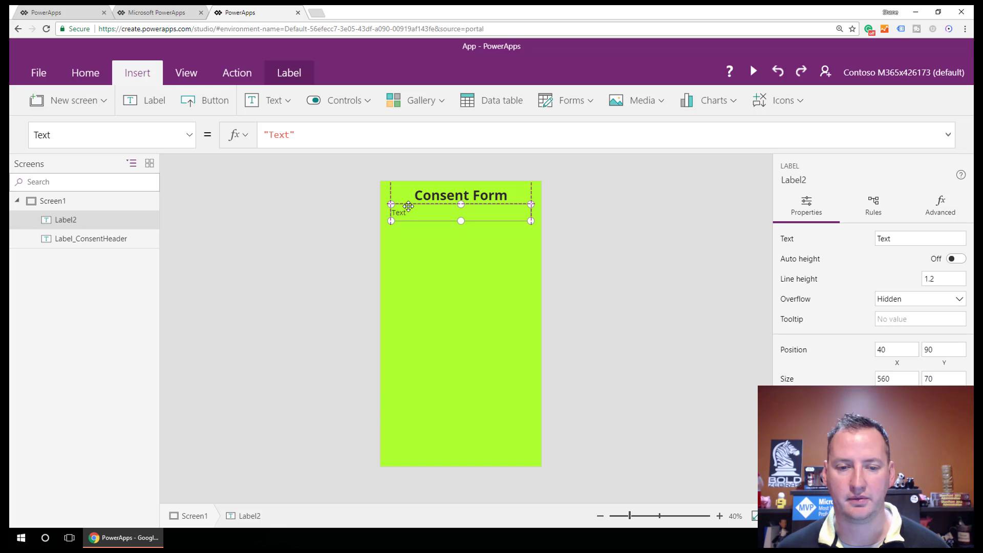
double_click(412, 215)
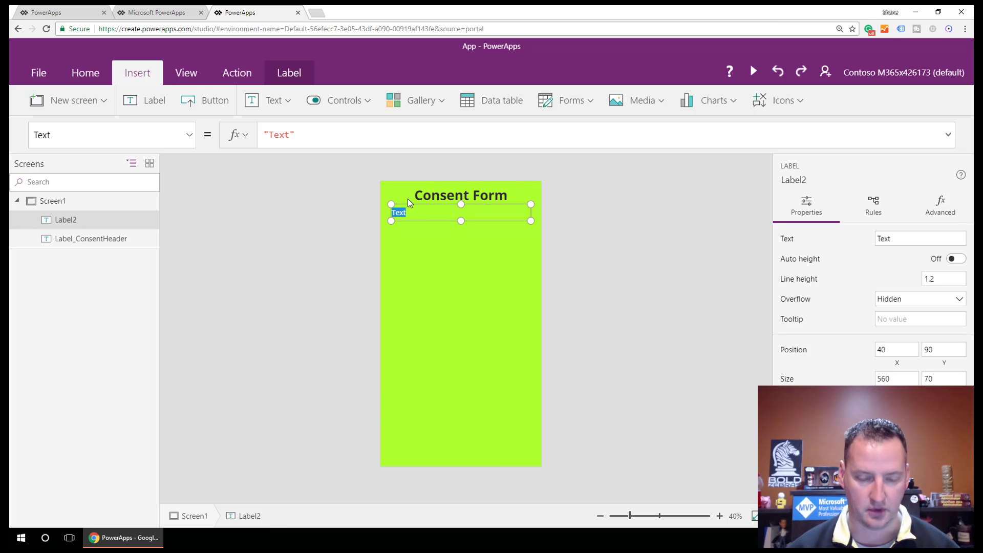
text(Name:)
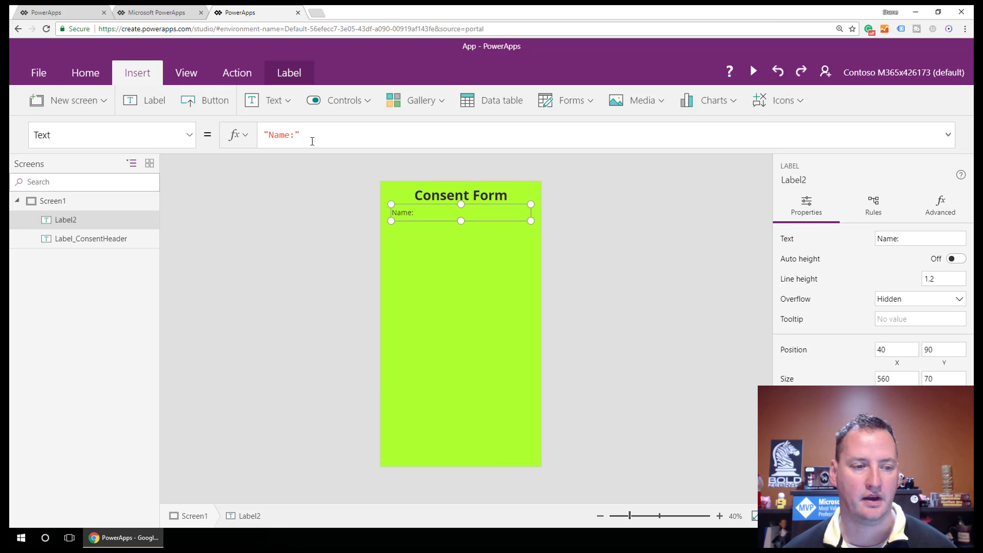
double_click(66, 220)
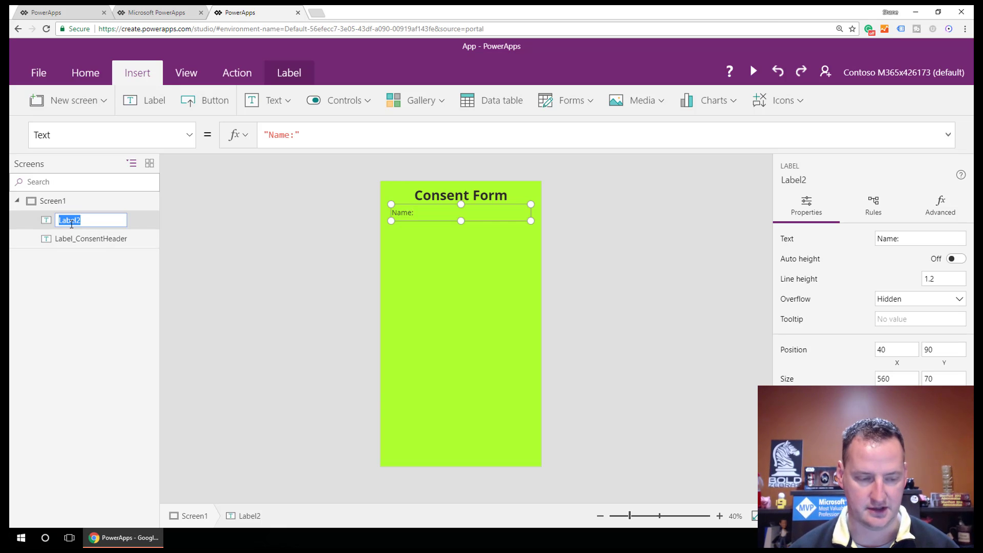
text(Label_Name)
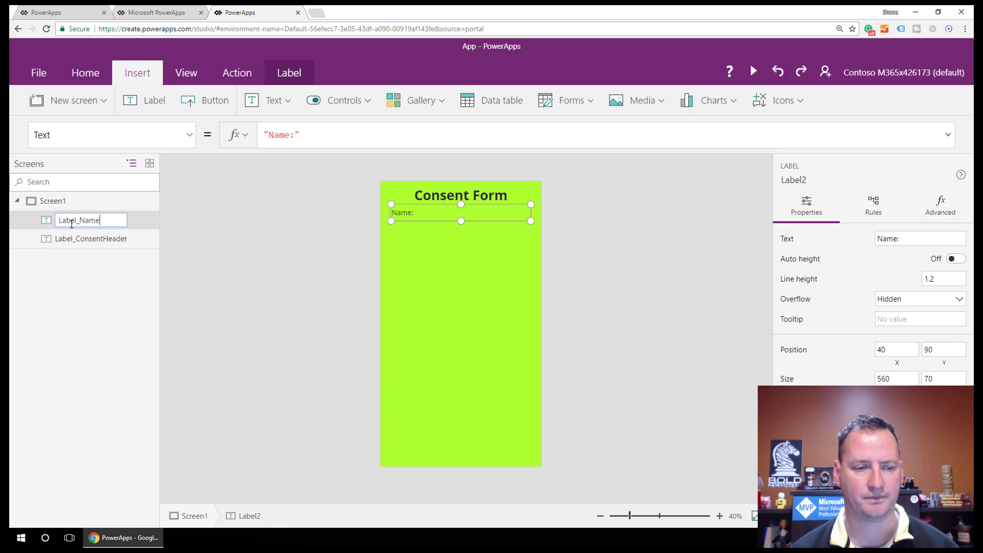
key(Return)
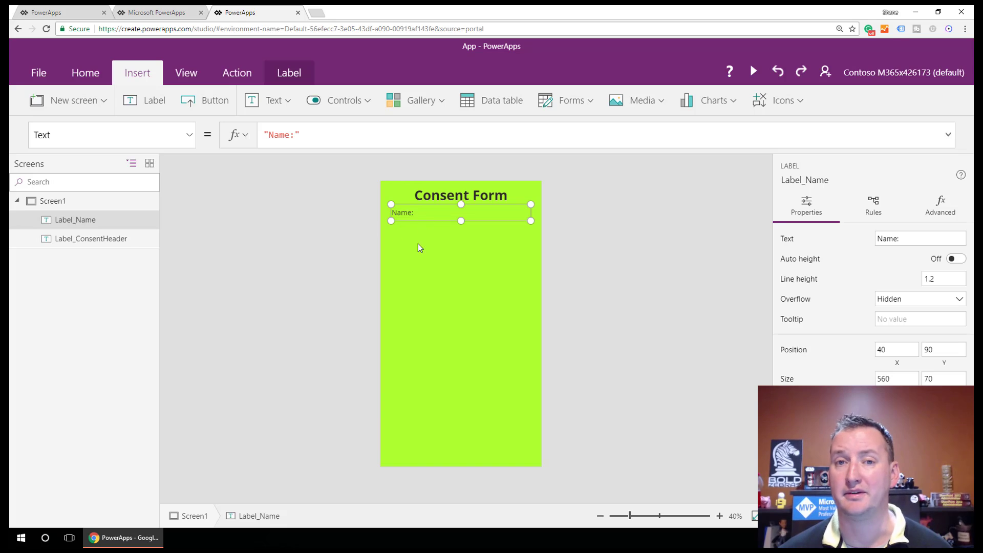
Step: Insert a text input below the Name: caption and rename it Name
click(280, 105)
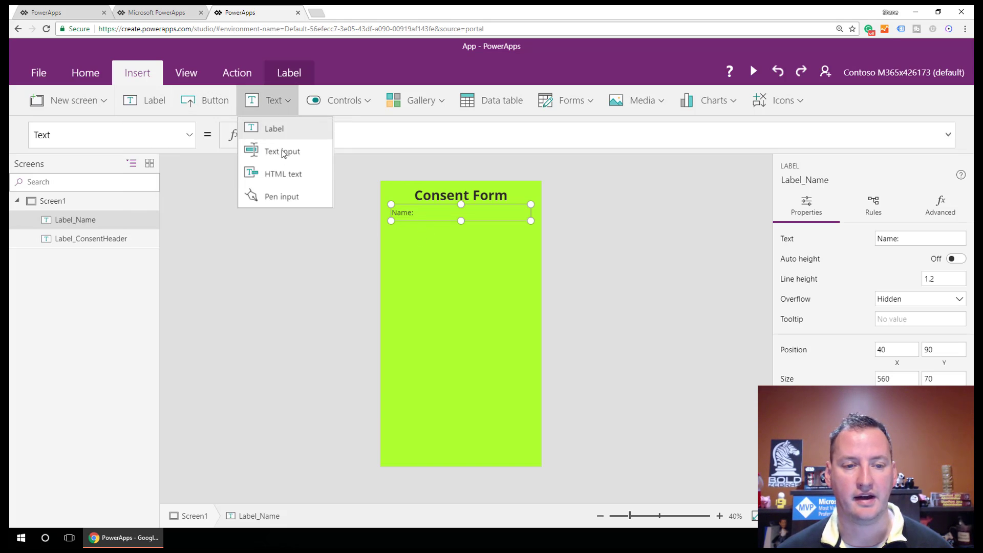
click(291, 154)
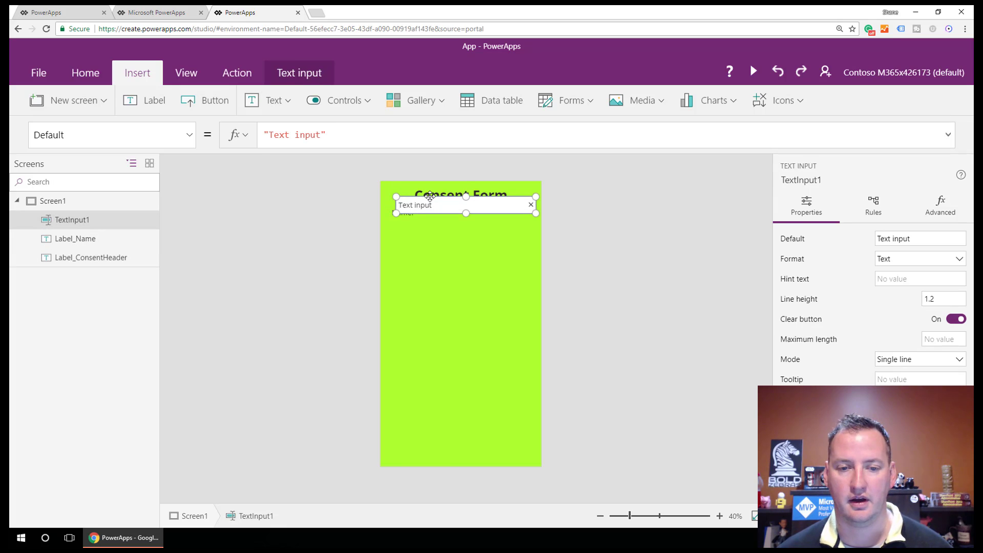
drag(423, 199, 423, 222)
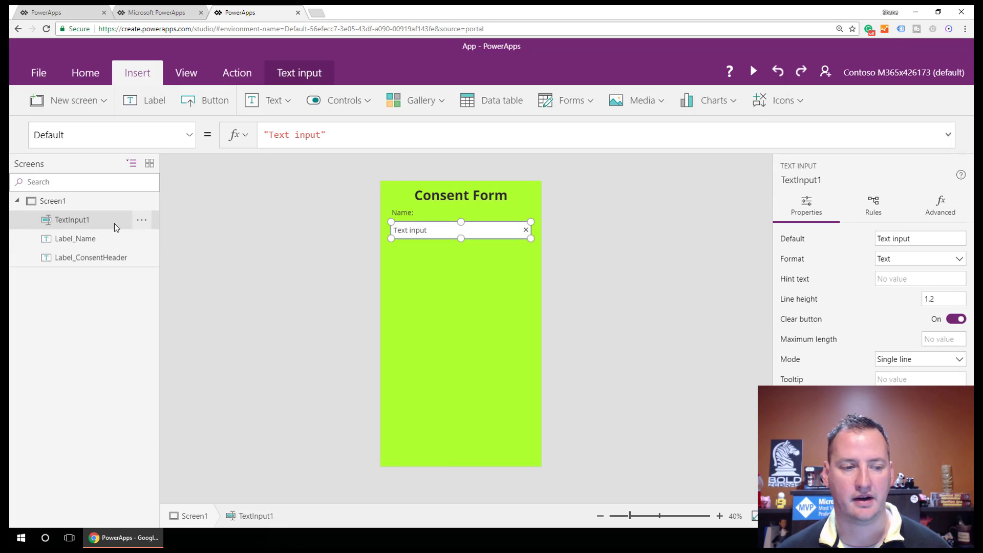
double_click(77, 220)
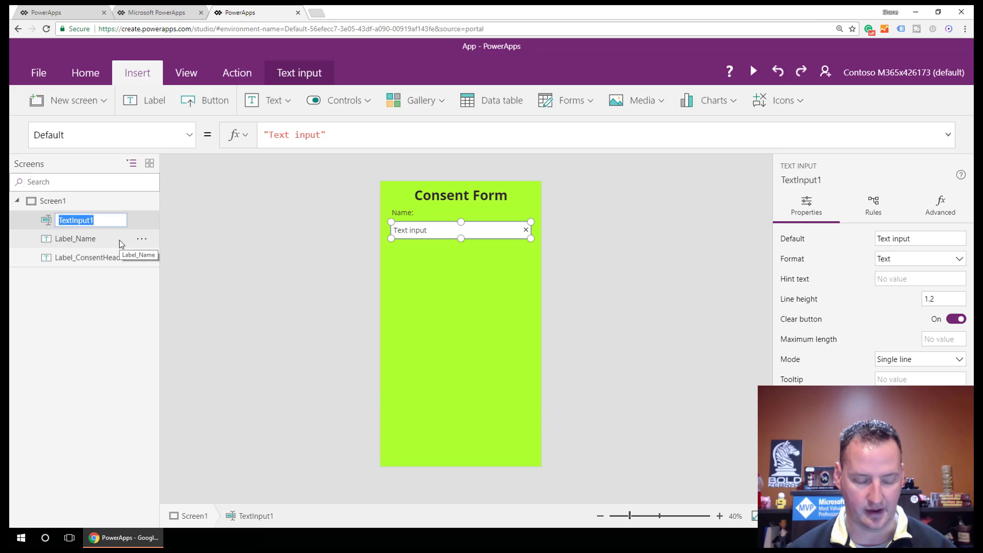
text(Name)
key(Return)
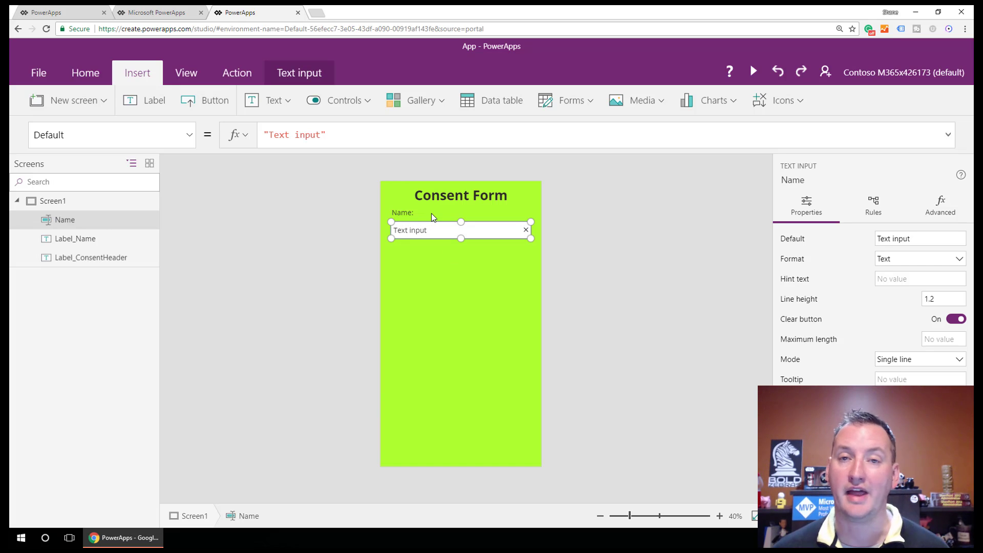
Step: Add a label reading 'Email:' below the Name box
click(153, 102)
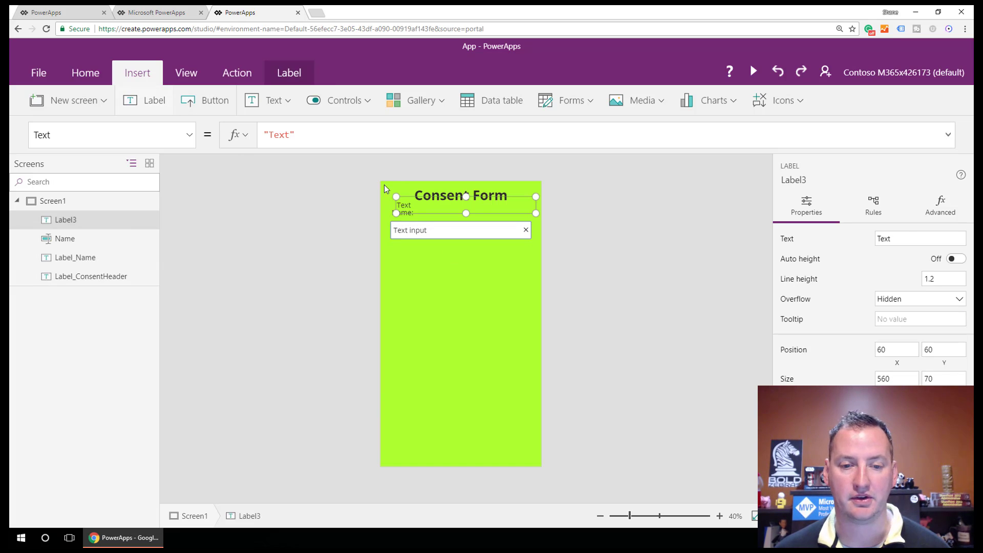
drag(408, 204, 403, 246)
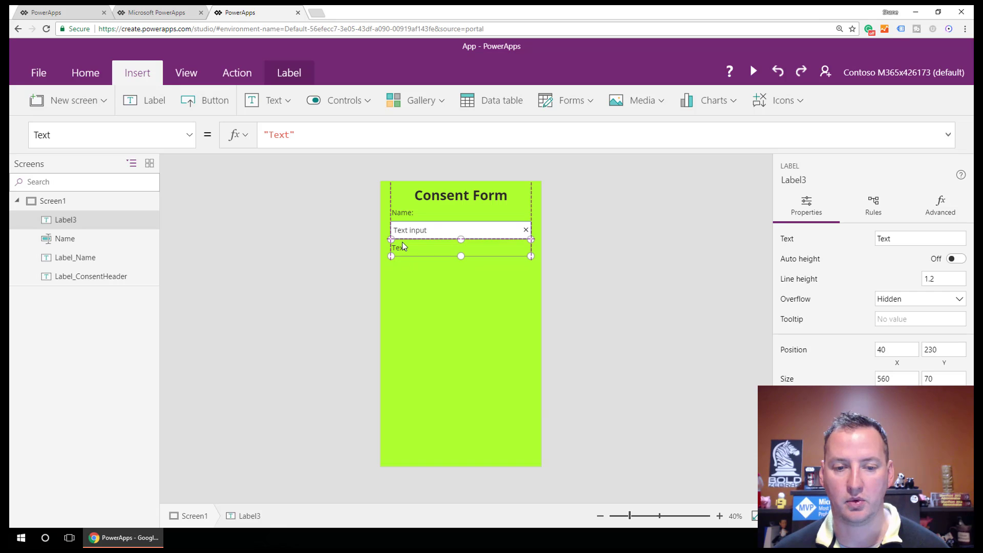
double_click(403, 246)
text(E)
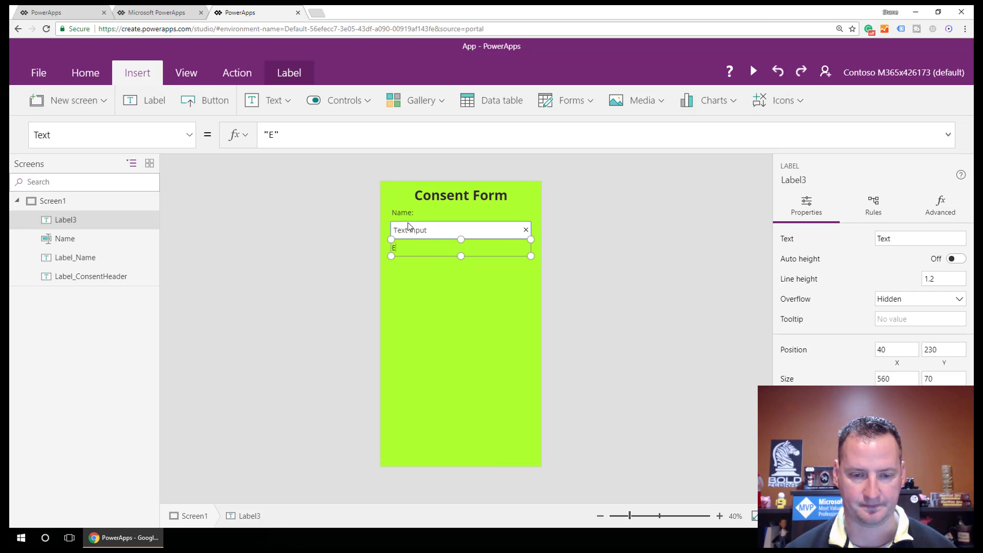
text(mail:)
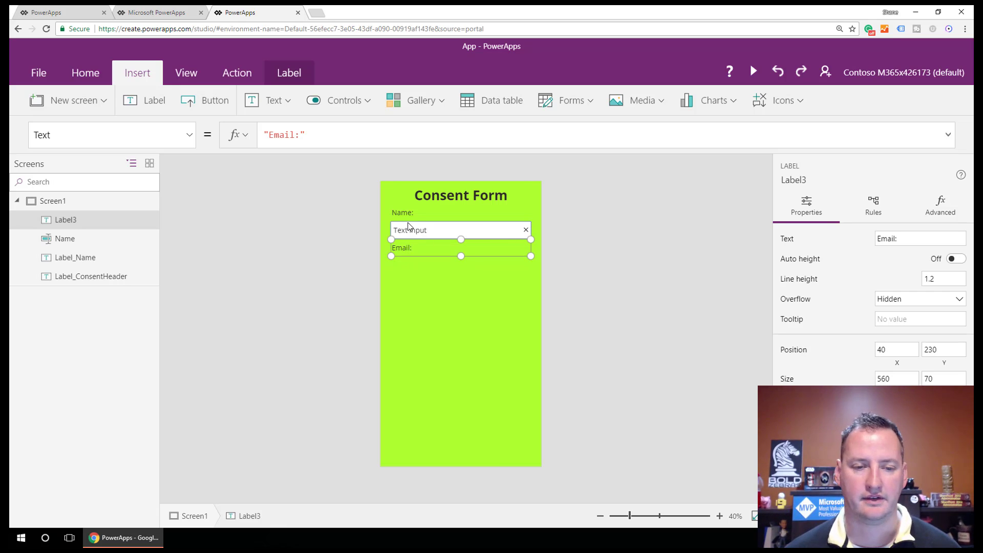
Step: Insert a text input under the Email label and clear its default text
click(270, 101)
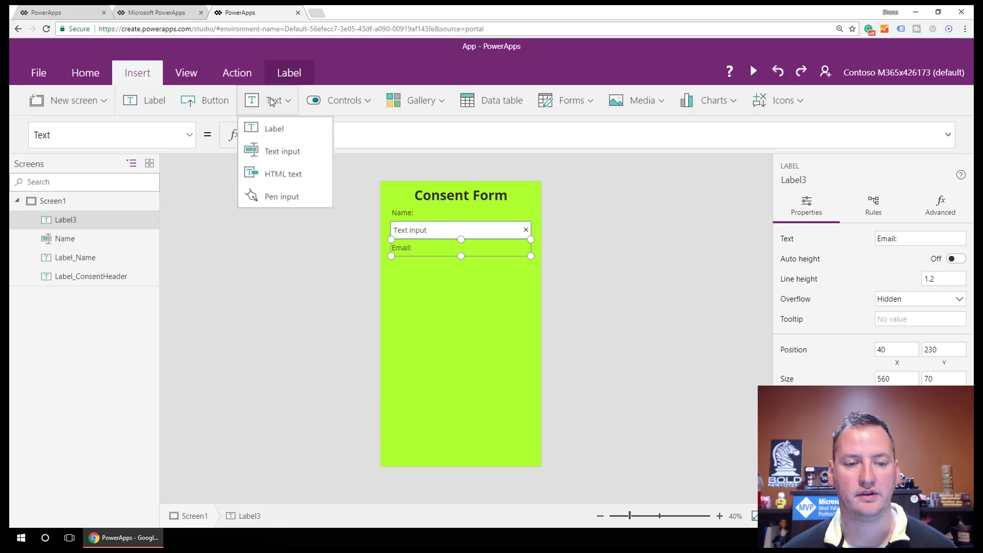
click(284, 154)
drag(430, 205, 429, 267)
click(433, 266)
double_click(433, 265)
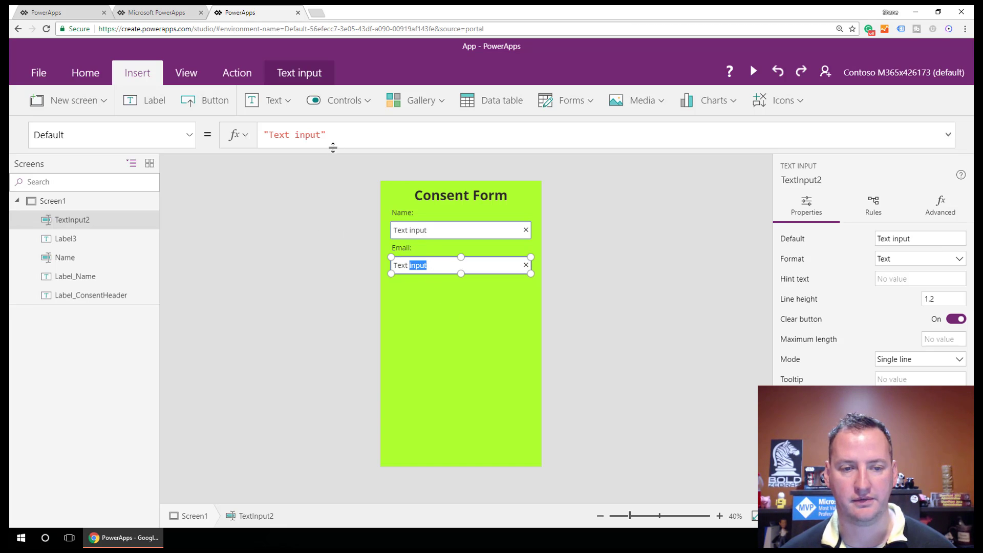
click(323, 136)
key(ctrl+a)
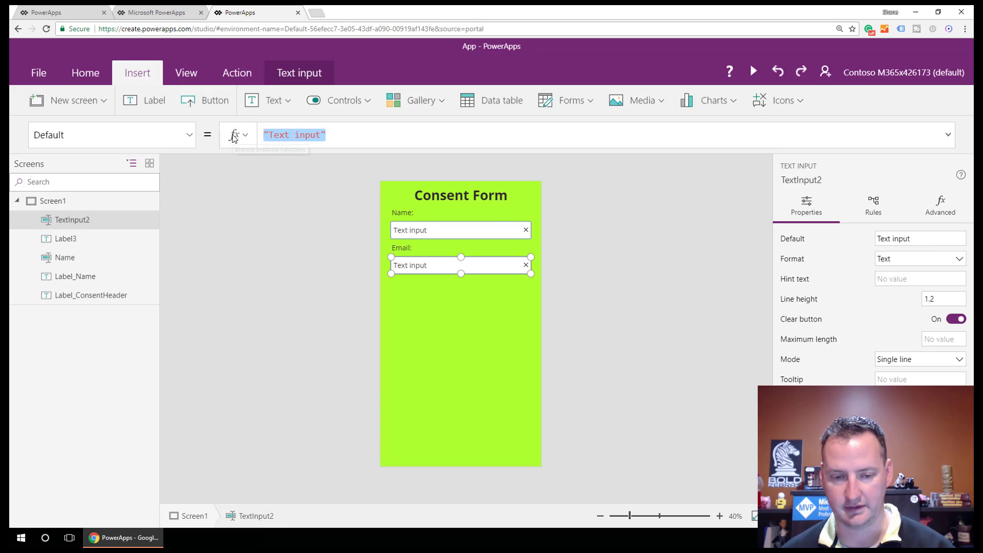
key(BackSpace)
Step: Clear the default text from the Name box
click(445, 228)
drag(443, 228, 380, 229)
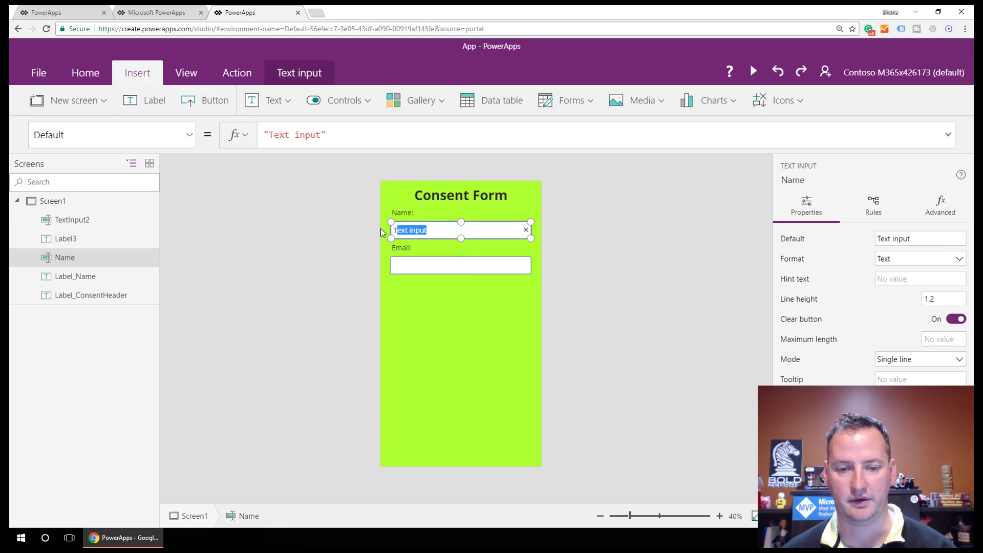
double_click(425, 231)
key(ctrl+a)
key(BackSpace)
Step: Rename the new email text input EmailAddress
click(444, 264)
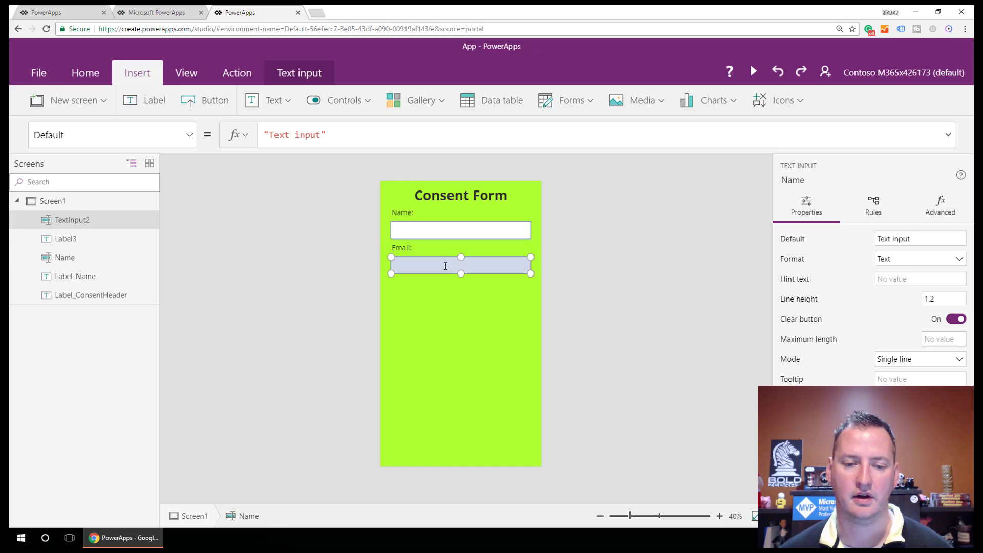
double_click(72, 221)
text(Email)
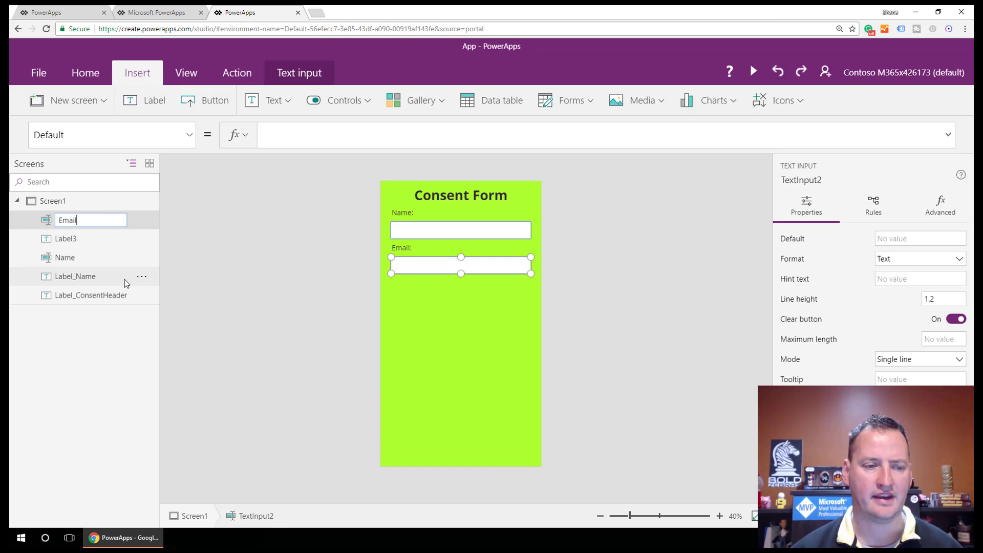
text(Address)
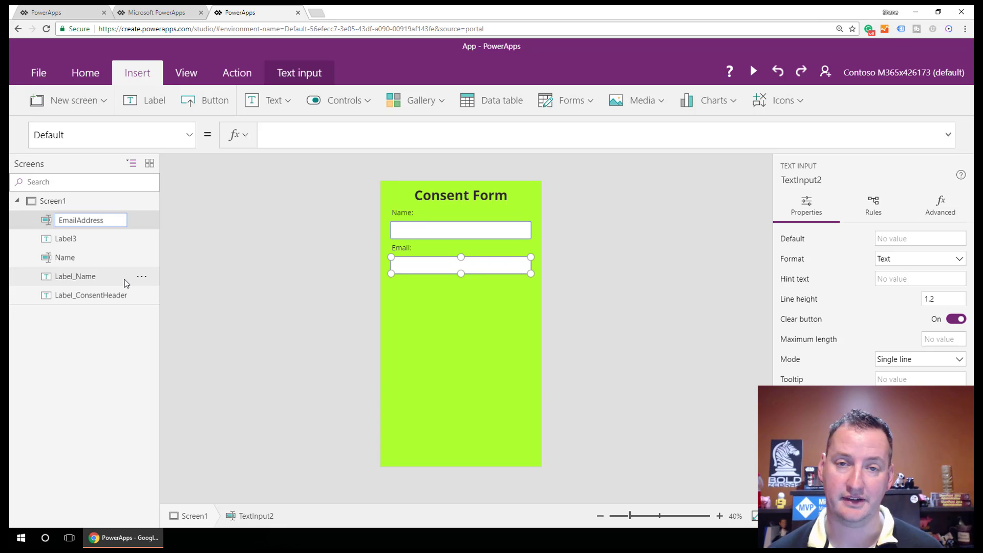
key(Escape)
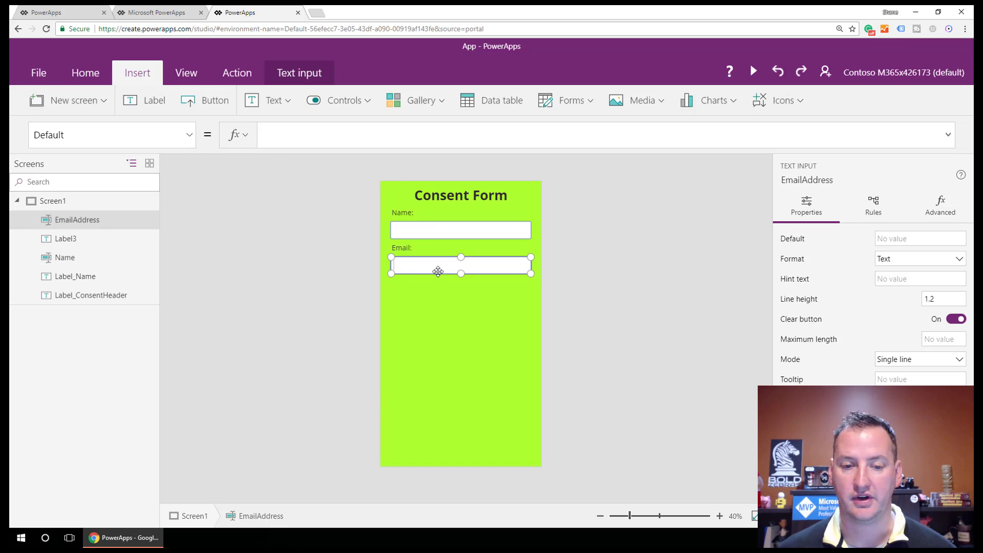
Step: Replace the EmailAddress Color formula with If(IsMatch(EmailAddress.Text, Email),Black,Red)
click(190, 135)
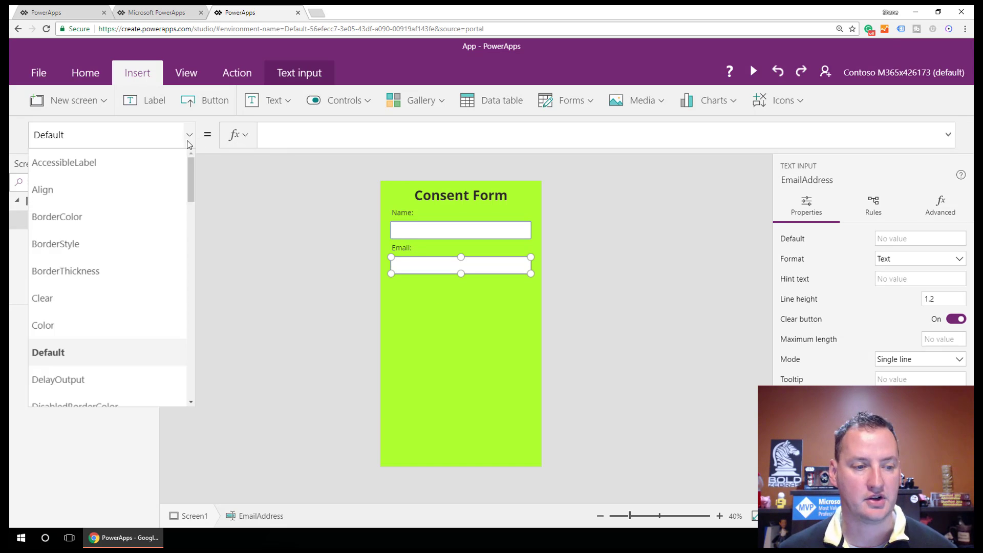
click(60, 325)
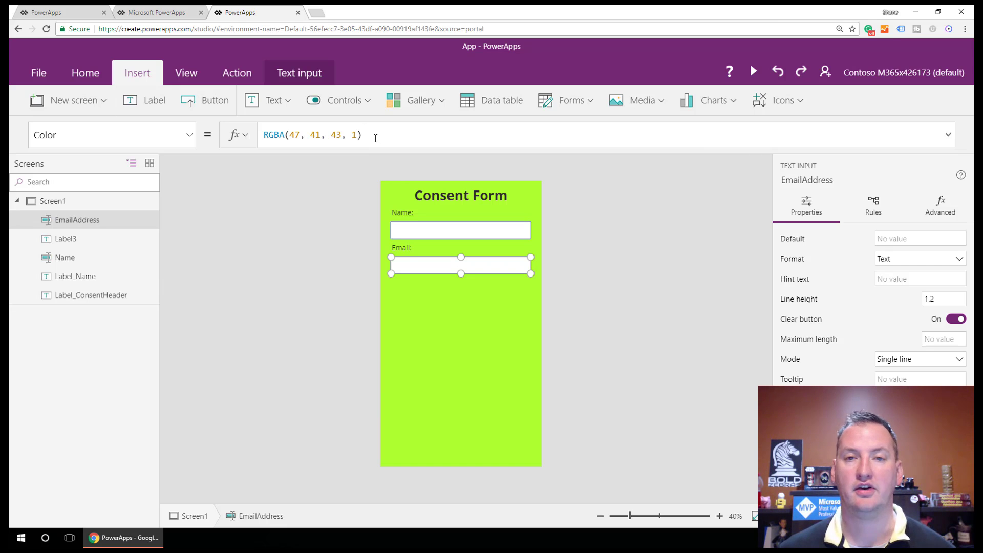
drag(375, 137, 260, 135)
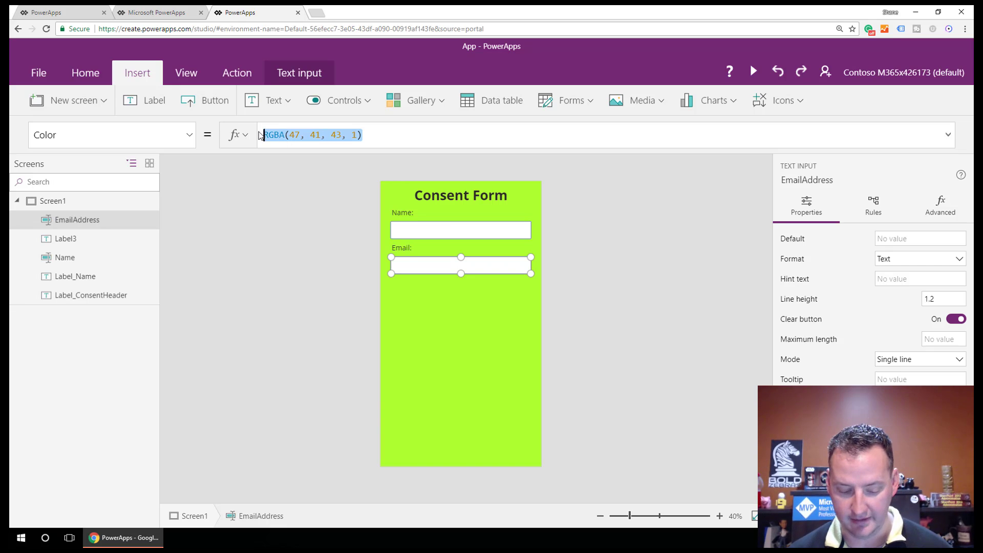
text(If(IsMatch(EmailAddress.Text, Email),Black,Red))
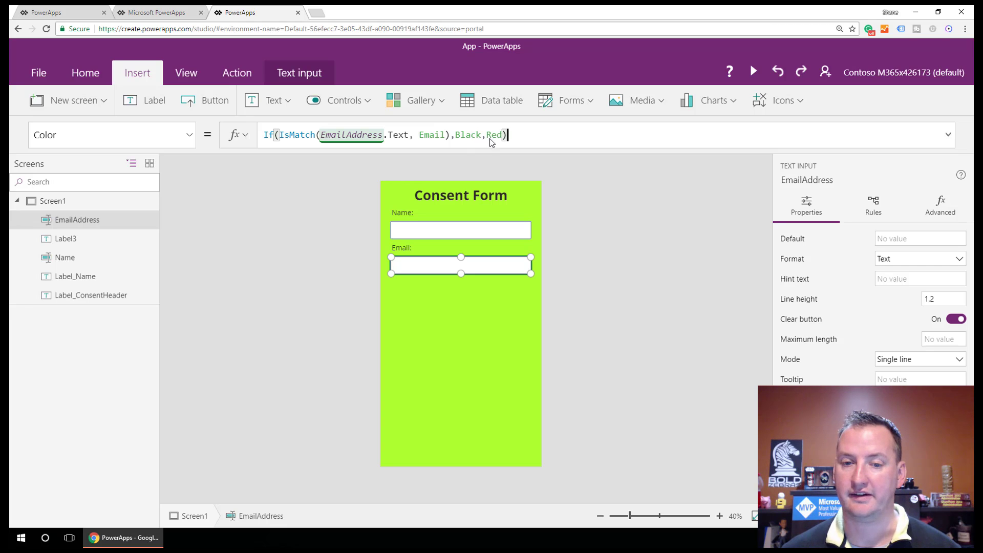
Step: Preview the app and test the Email box with invalid text, then with a valid address
click(753, 72)
click(443, 189)
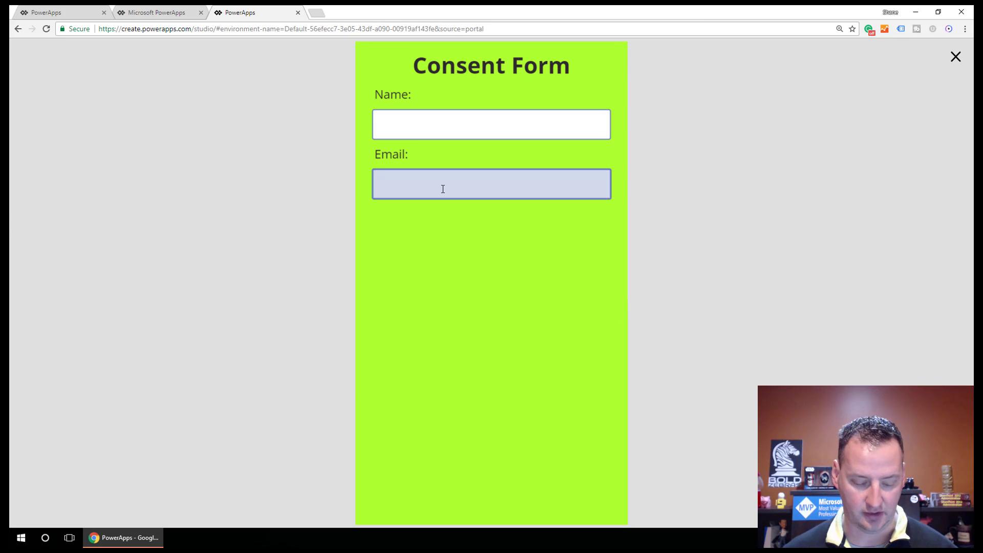
text(sese)
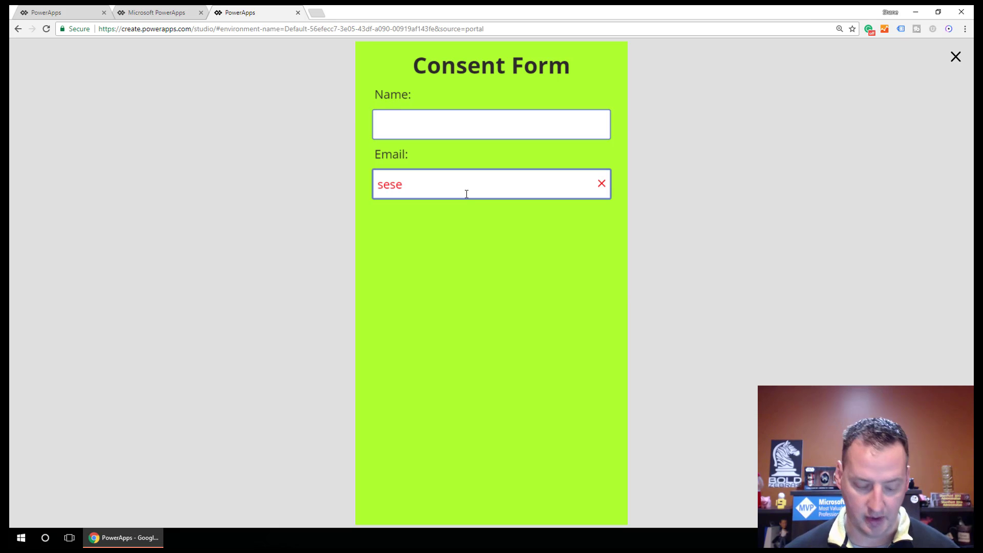
text(@)
key(BackSpace)
key(BackSpace)
key(BackSpace)
key(BackSpace)
key(BackSpace)
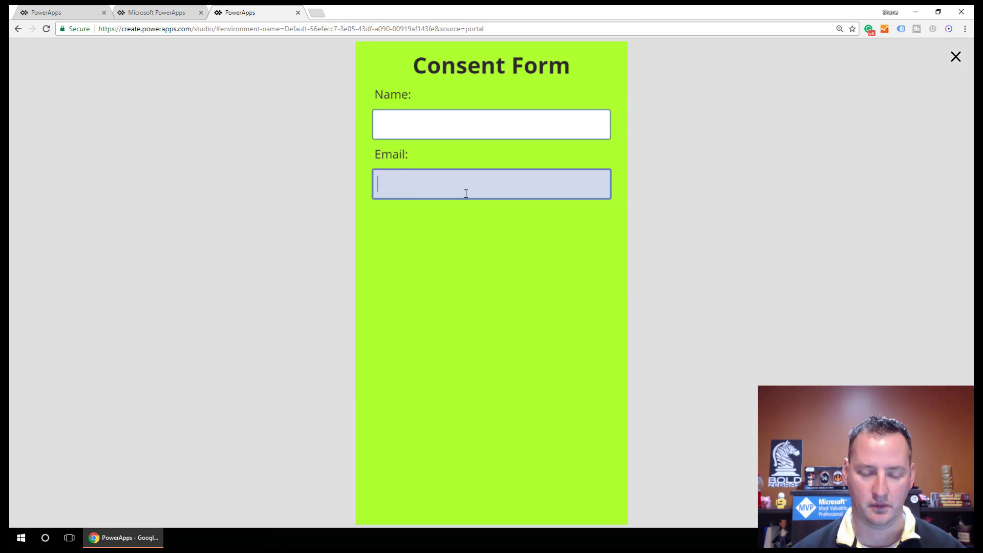
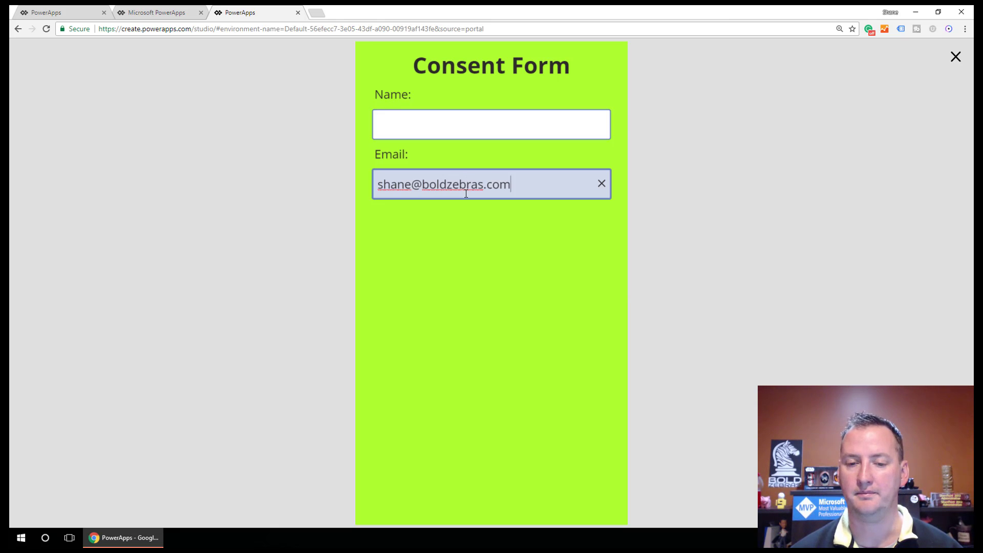
click(465, 125)
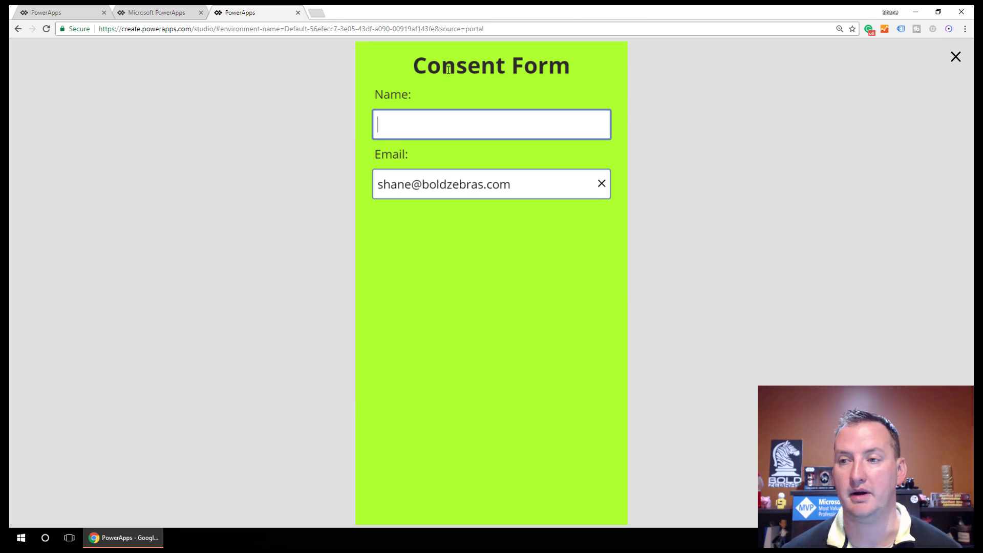
Step: Return to editing and clear the test address from the Email box
click(954, 56)
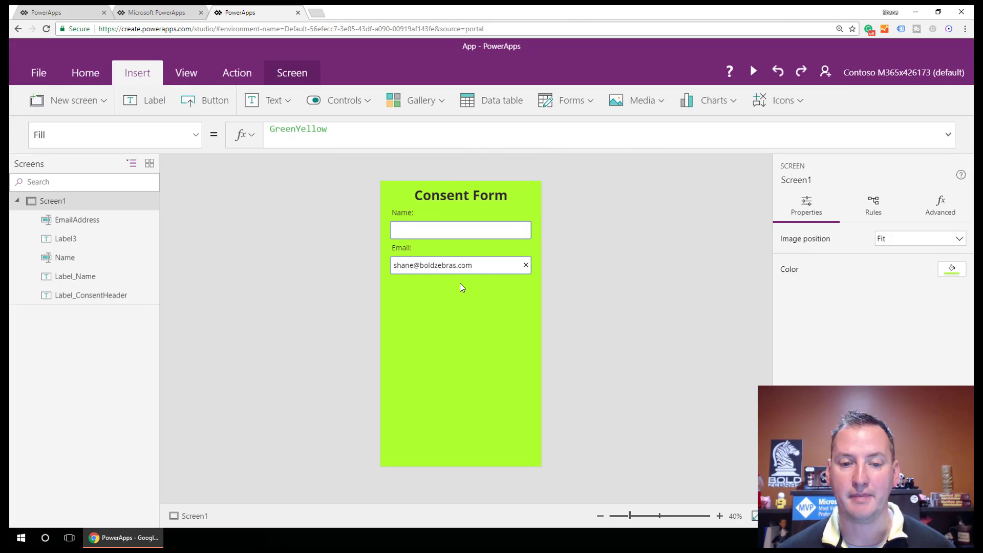
click(460, 268)
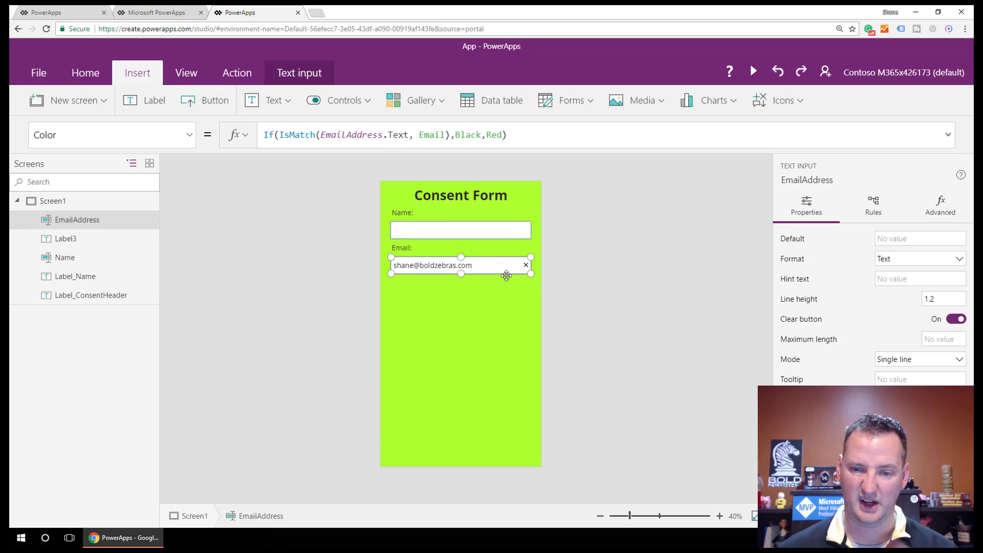
click(526, 266)
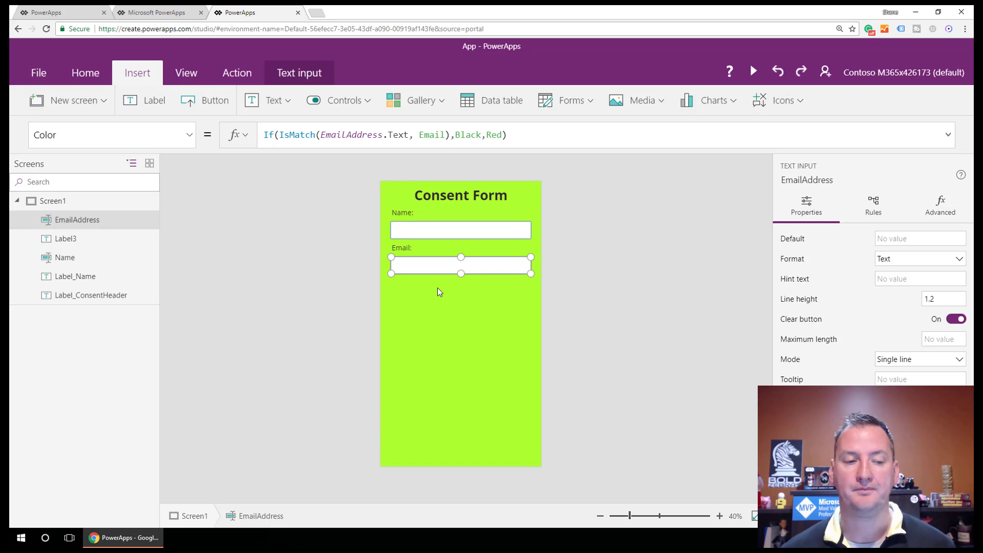
Step: Add a label reading 'Age:' below the Email box
click(152, 102)
drag(408, 197, 408, 278)
double_click(408, 282)
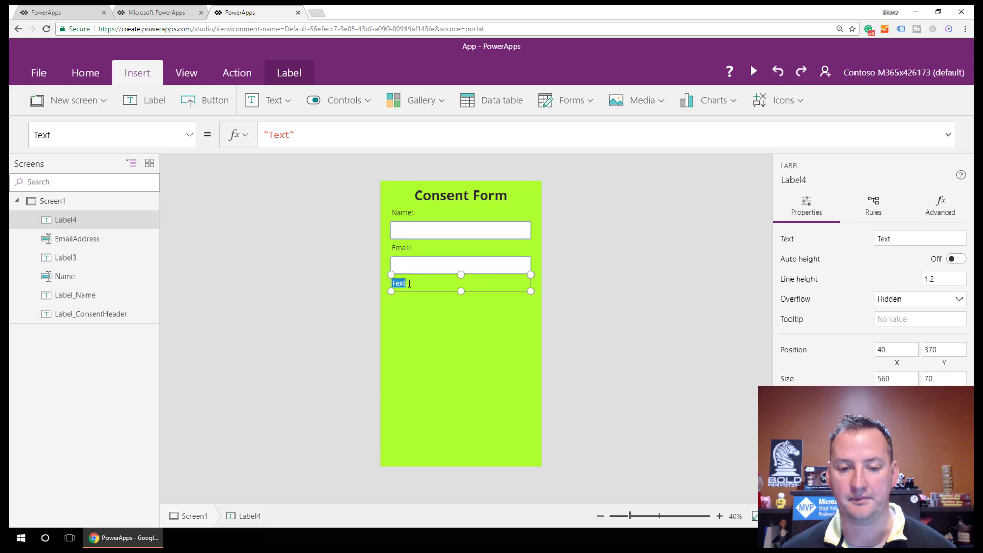
text(Age)
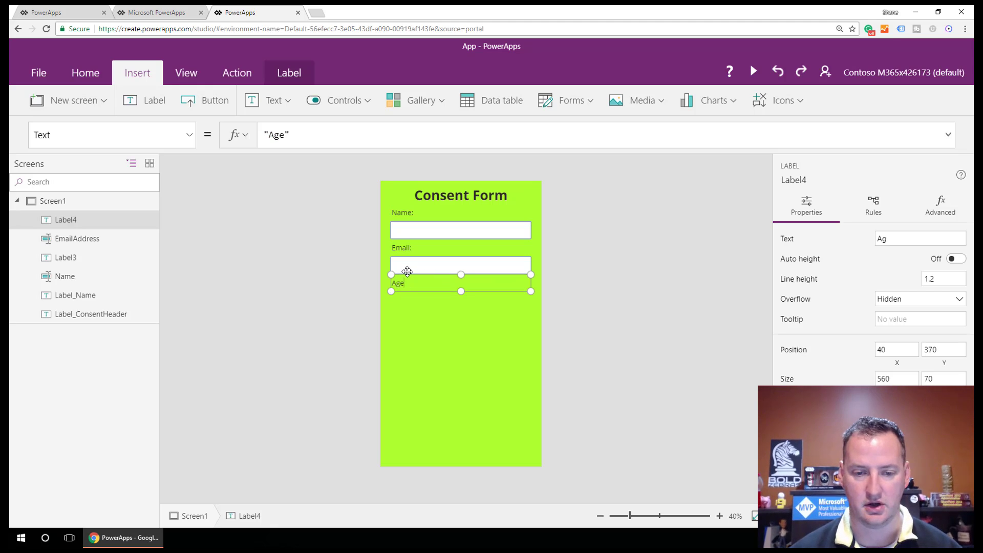
text(:)
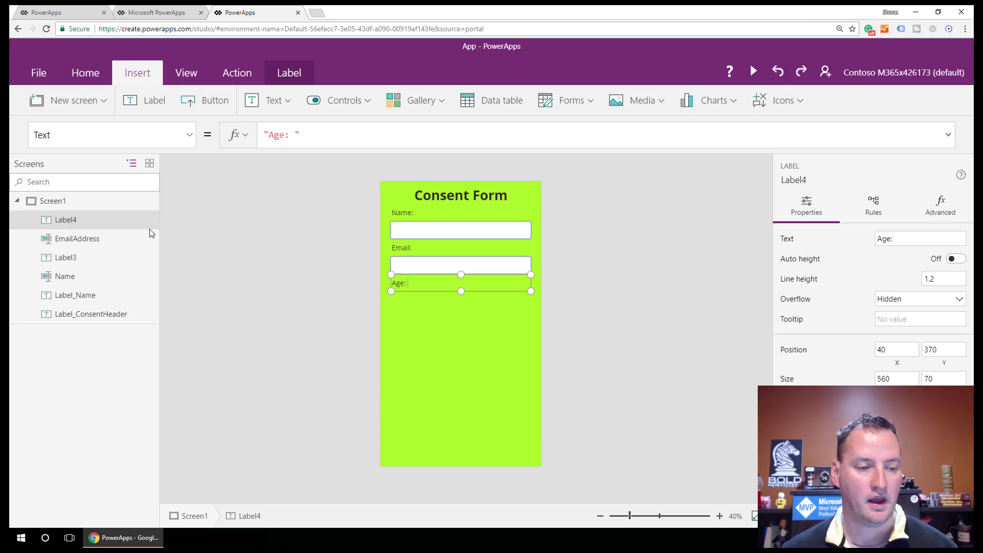
Step: Name the new label Label_Age and rename the Email caption to Label_Email
double_click(72, 220)
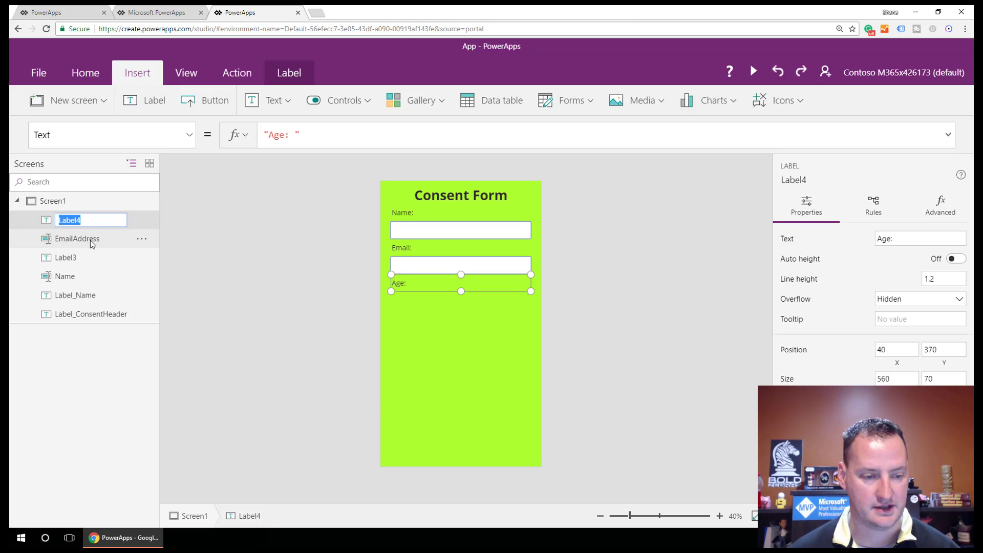
text(Label_)
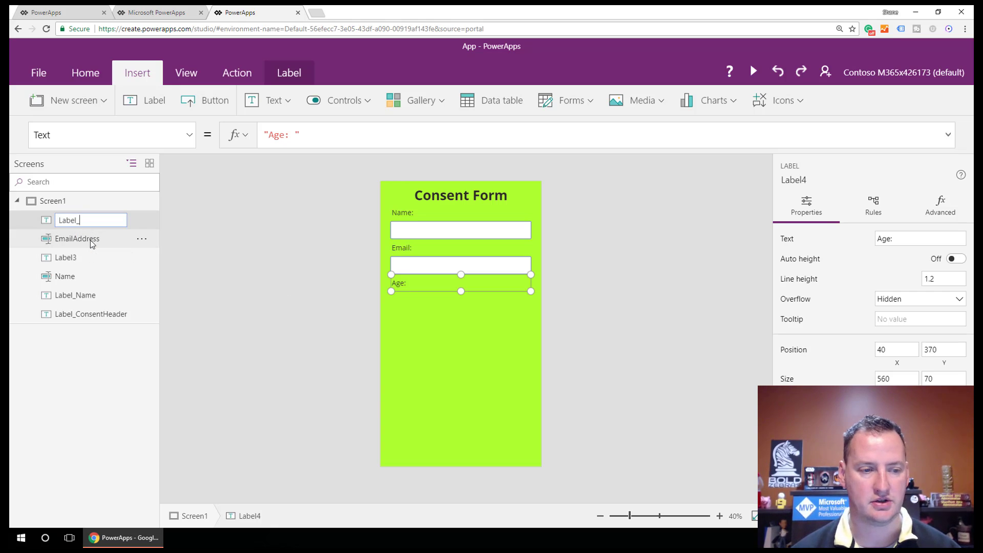
text(Age)
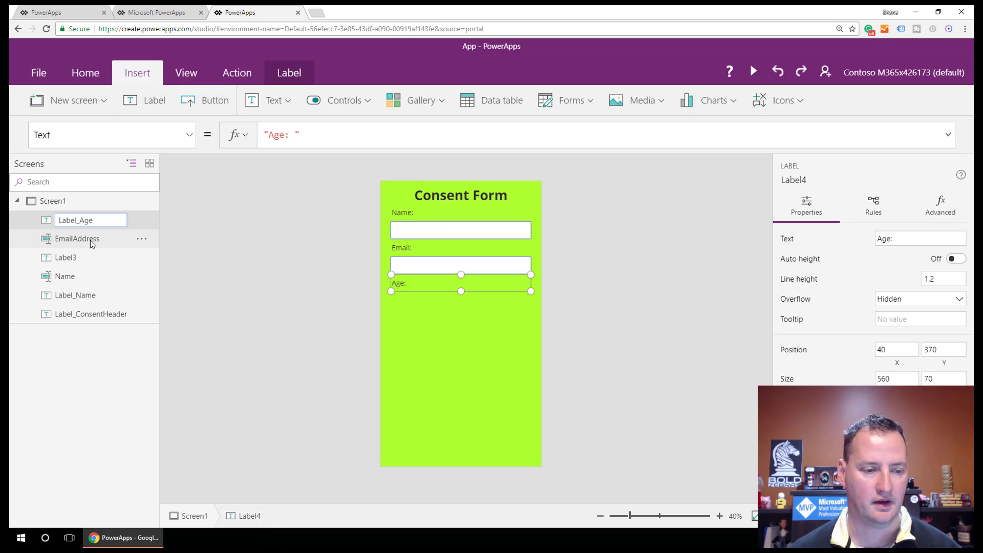
click(66, 258)
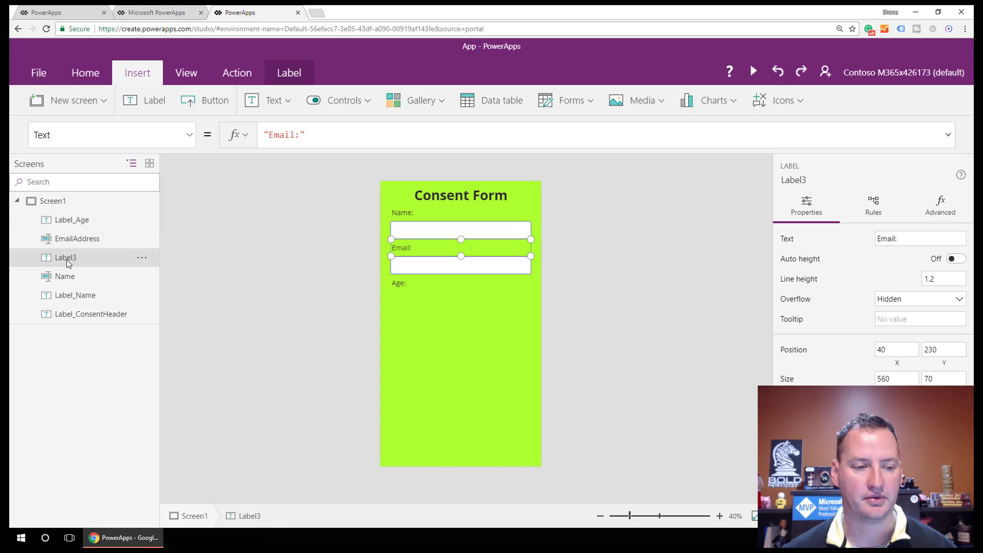
double_click(67, 259)
text(L)
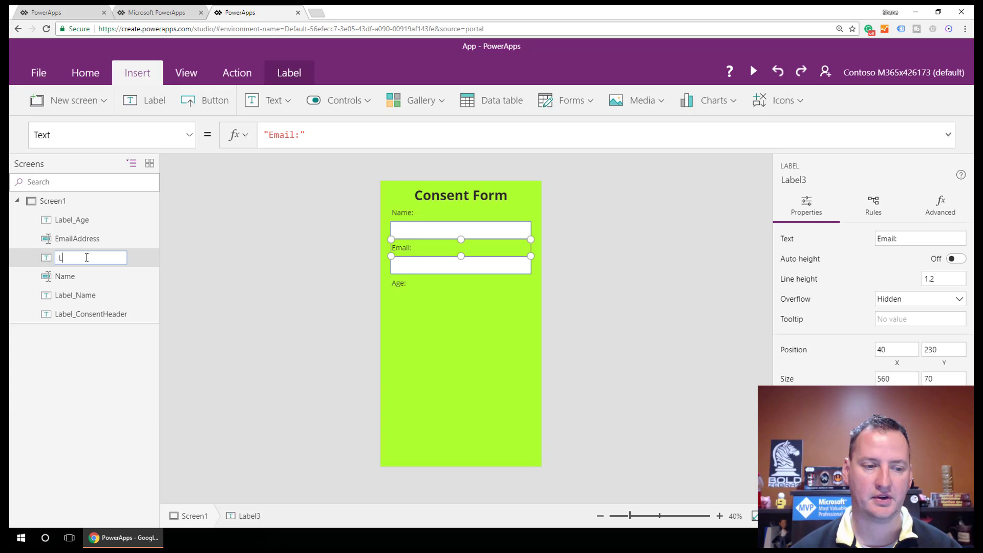
text(abel_Email)
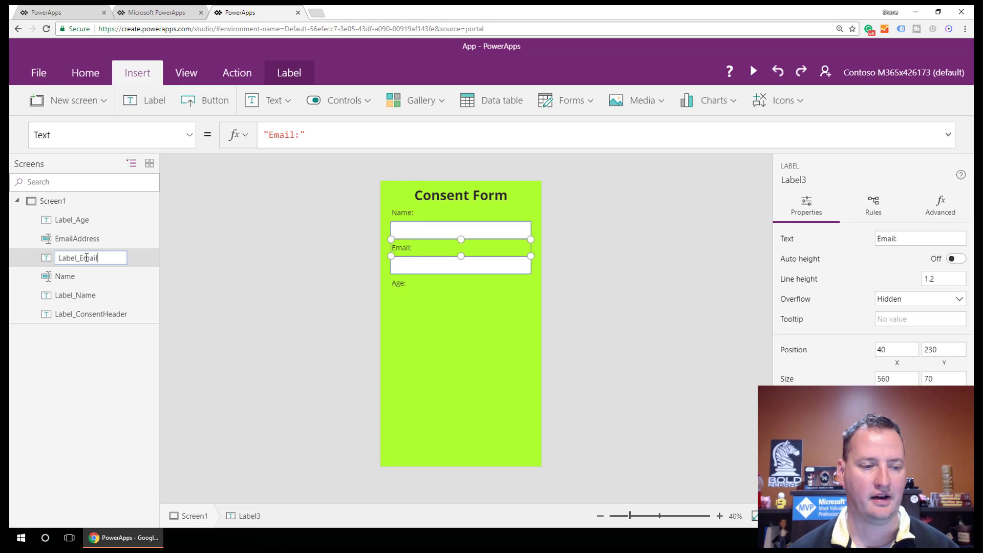
key(Return)
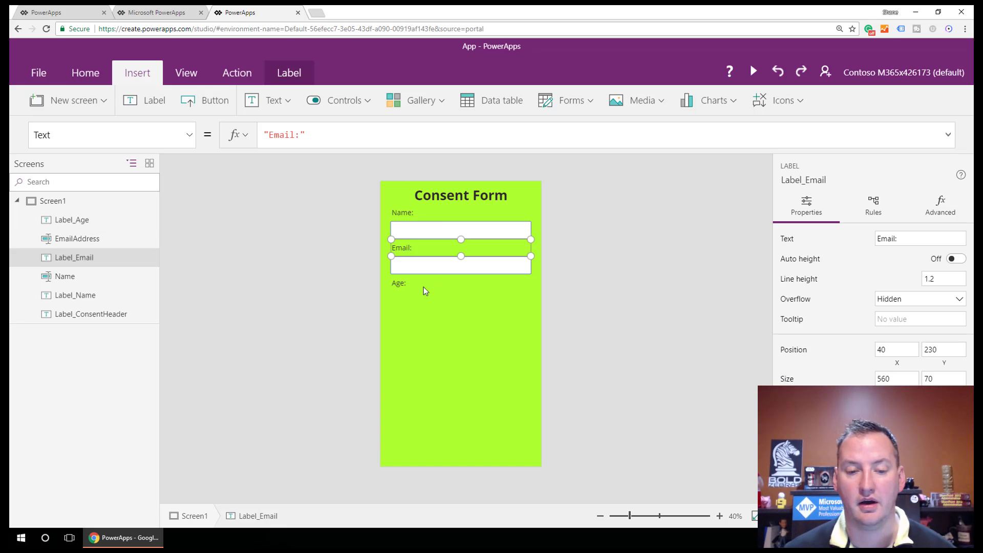
click(402, 289)
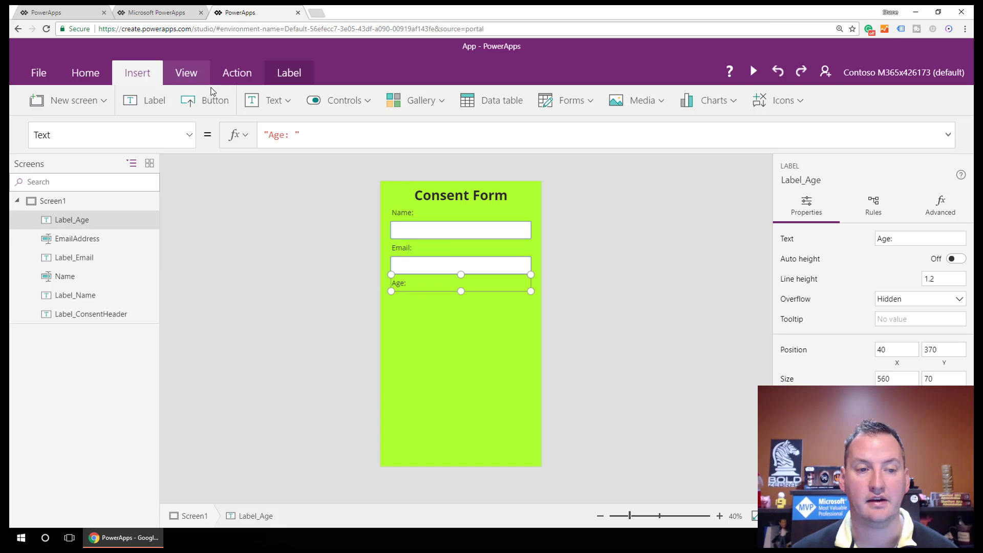
Step: Insert a slider below the Age label and change its Default from 50 to 0
click(346, 106)
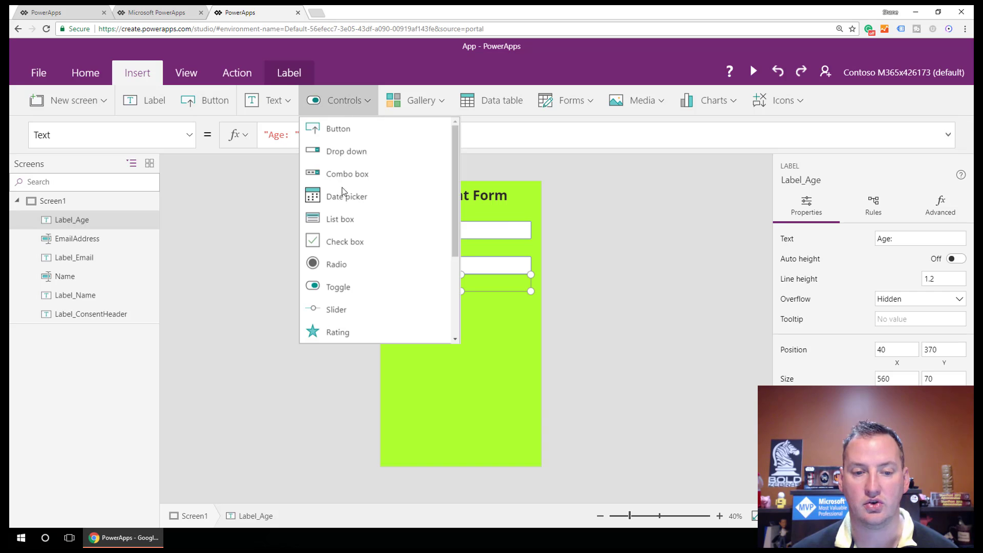
click(340, 310)
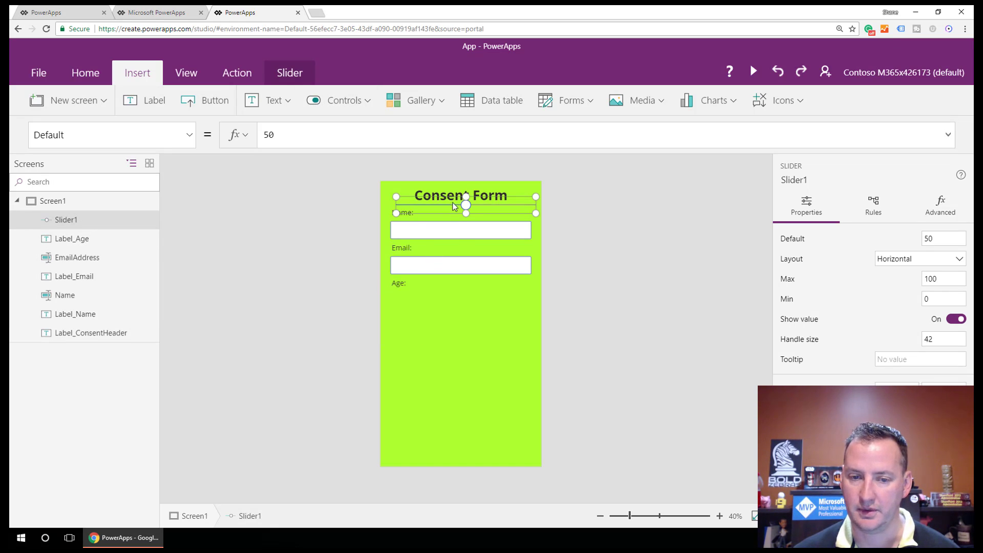
drag(453, 203, 451, 290)
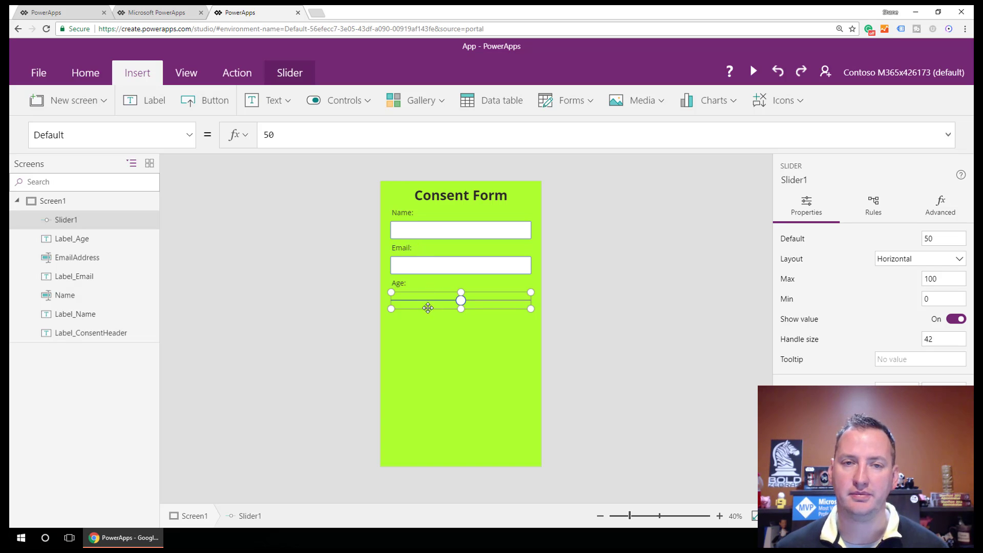
click(278, 135)
double_click(278, 135)
key(BackSpace)
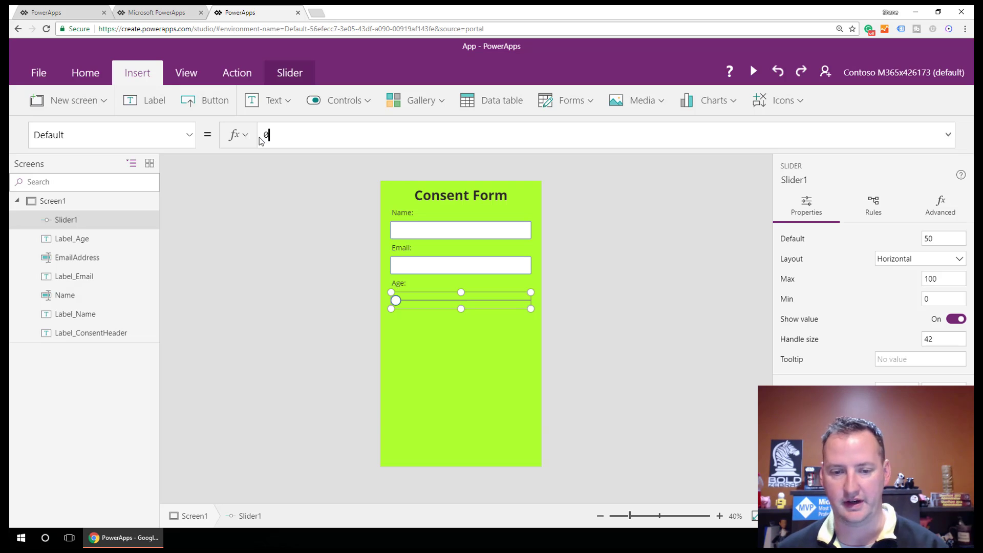
text(0)
Step: Check that the slider's Min is 0 and its Max is 100
click(189, 134)
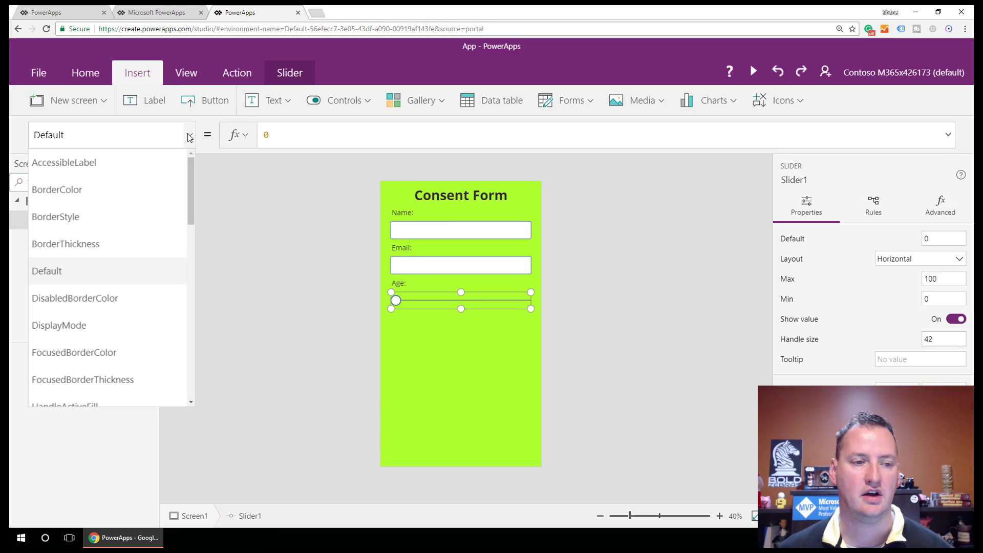
scroll(145, 253, down, 7)
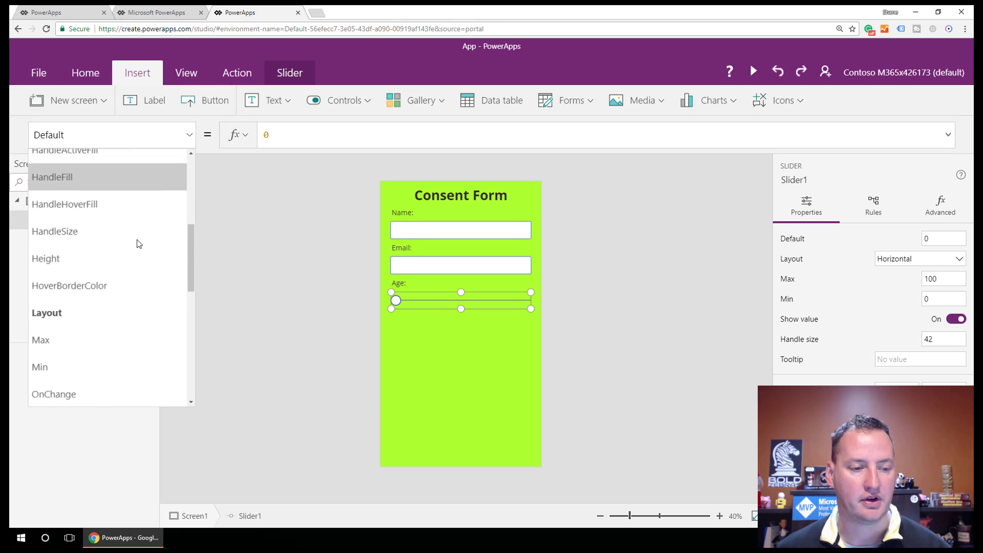
scroll(137, 244, down, 3)
scroll(136, 243, up, 3)
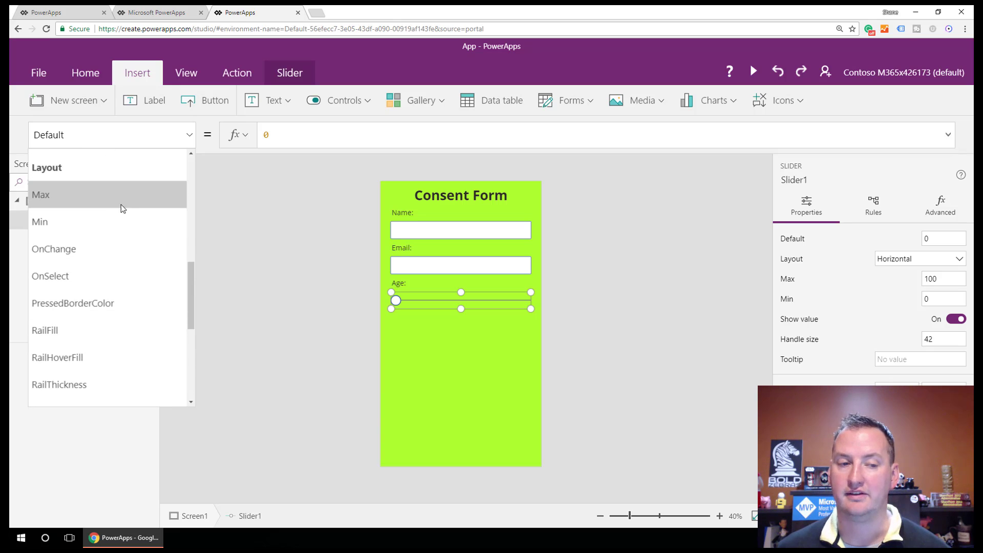
click(112, 225)
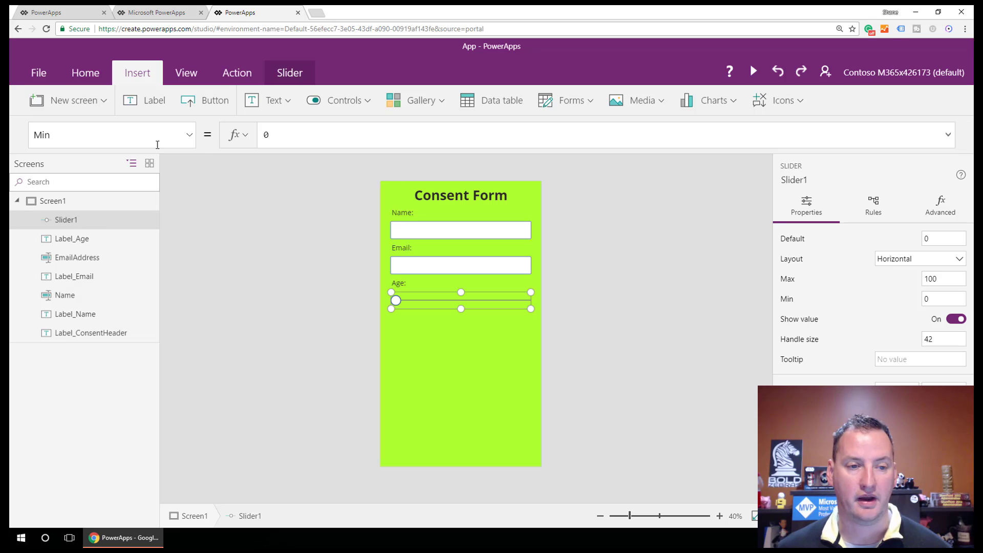
click(190, 135)
click(84, 201)
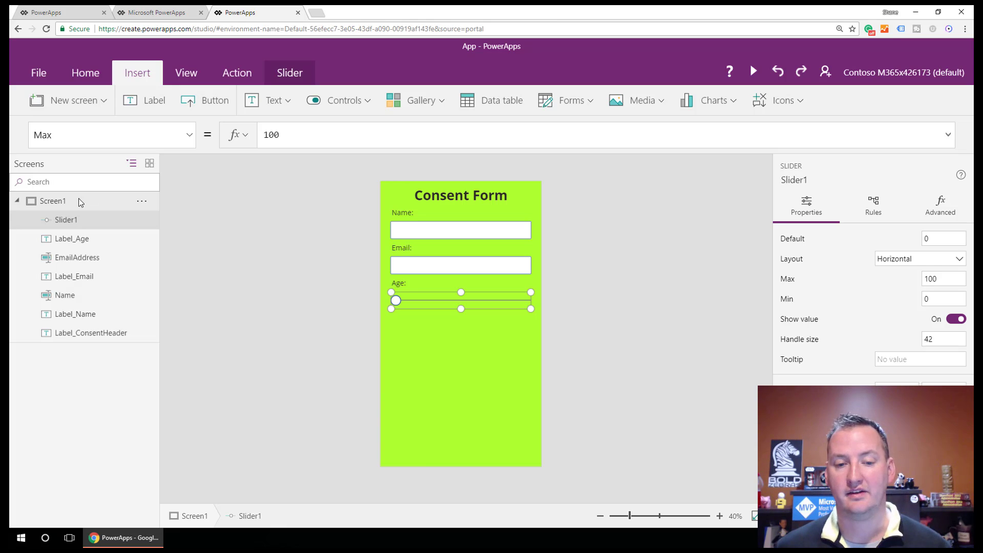
click(189, 135)
drag(191, 212, 190, 186)
drag(193, 219, 192, 248)
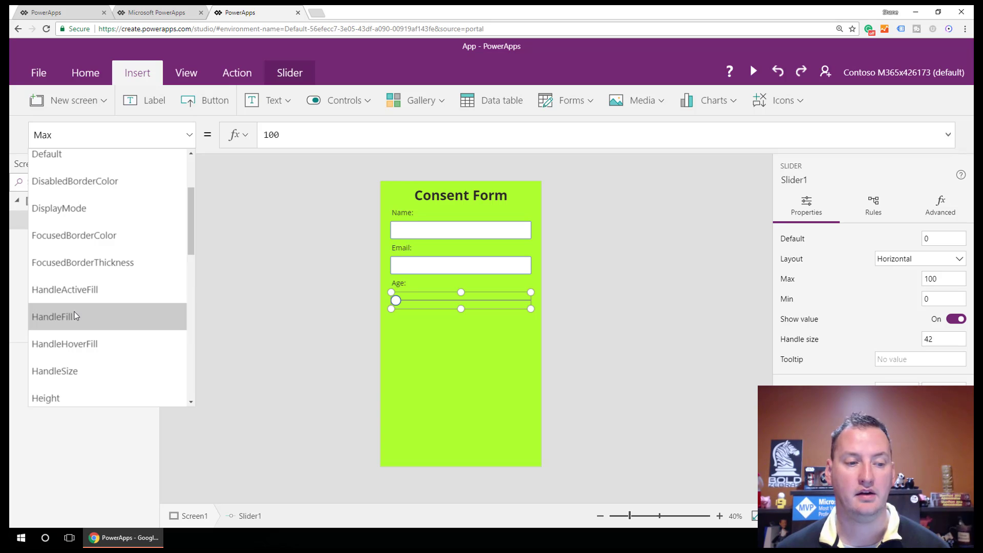
Step: Set the slider's HandleFill to If(Age >= 18,White,Red) and test the handle colour
click(80, 293)
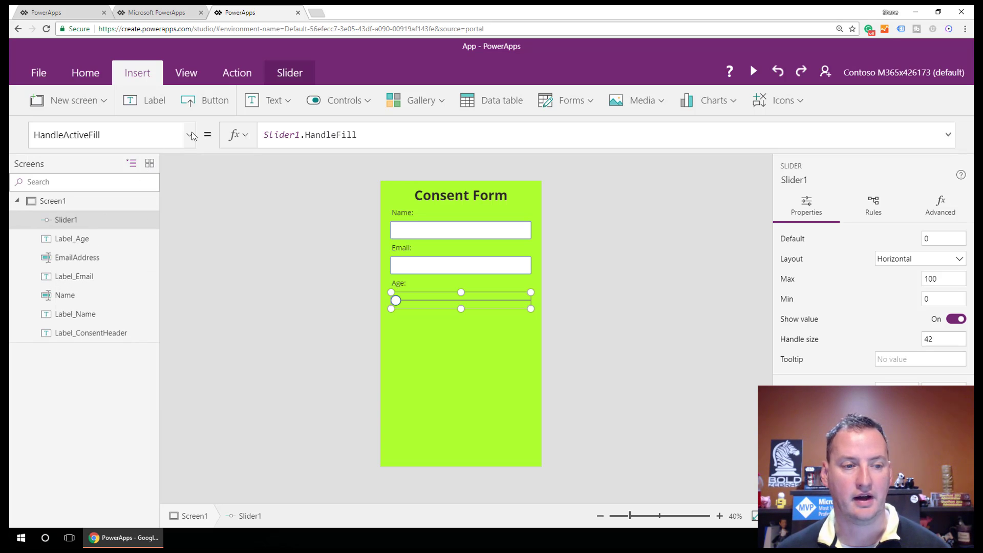
click(189, 136)
click(77, 317)
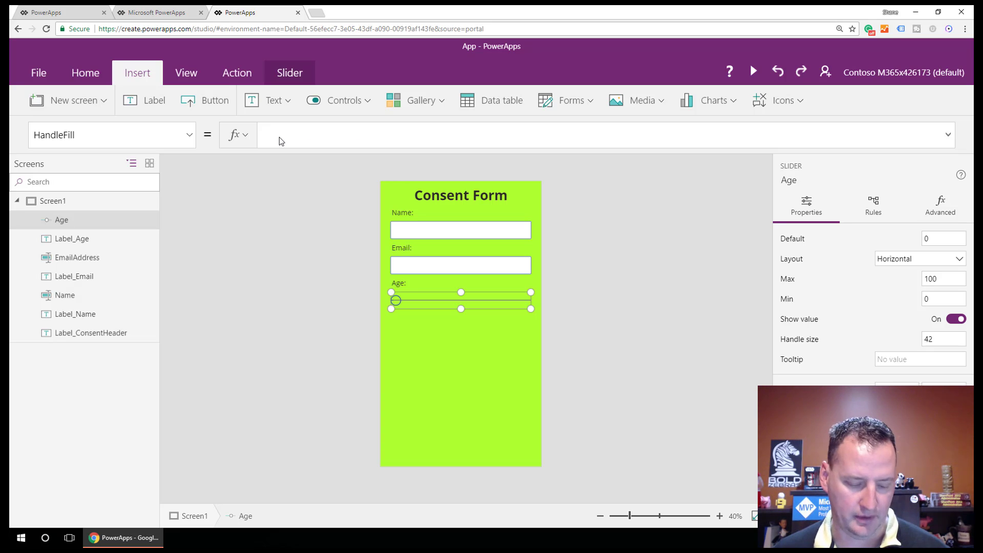
text(If(Age >= 18,White,Red))
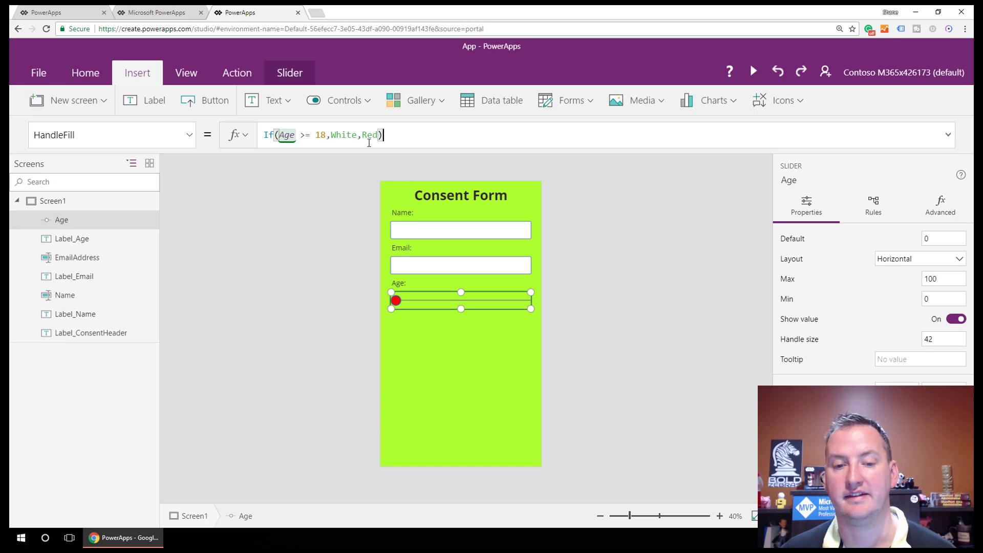
mouse_move(395, 300)
mouse_down()
mouse_move(428, 303)
mouse_move(401, 304)
mouse_move(403, 293)
mouse_up()
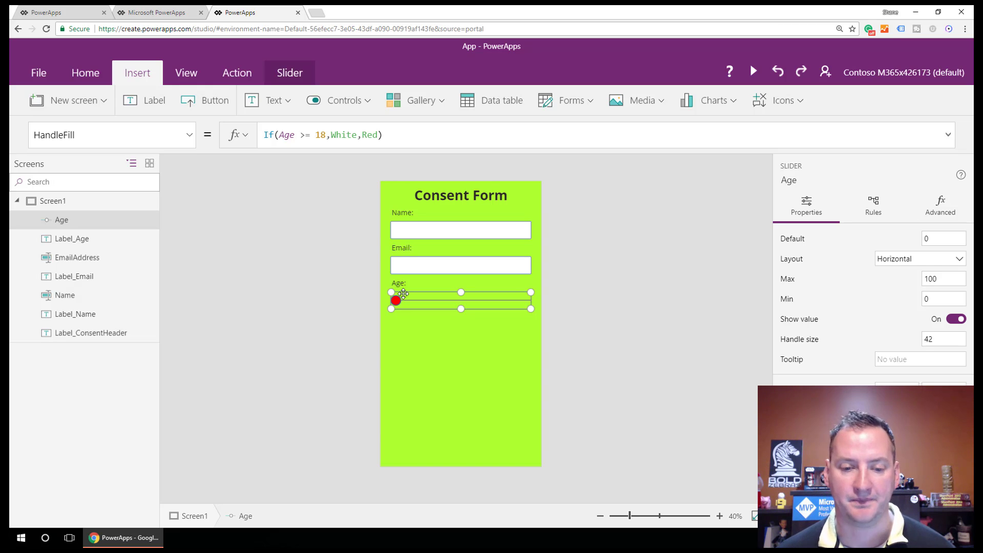
key(super+plus)
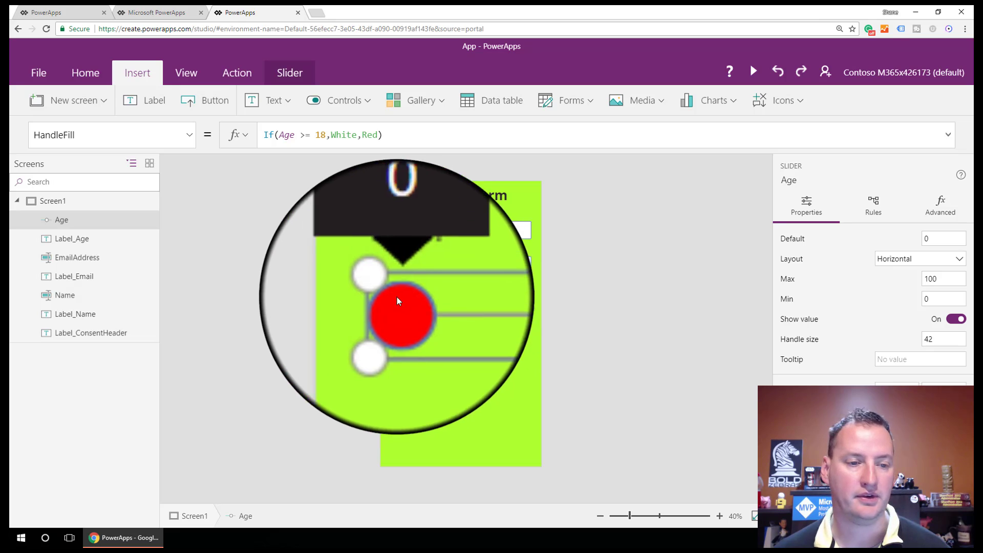
key(super+Escape)
Step: Replace the Age slider's ValueFill formula with Age.HandleFill and check the colours
click(189, 135)
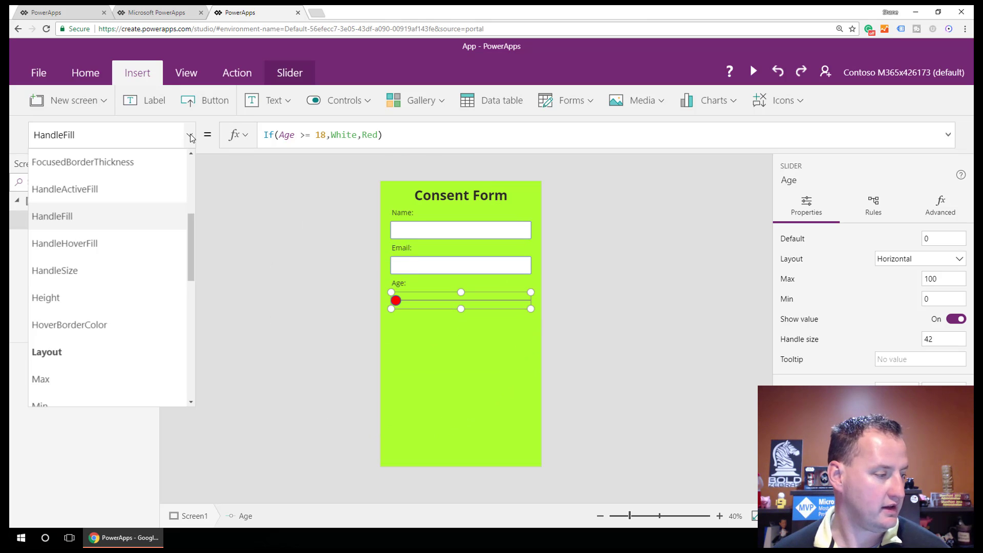
scroll(128, 302, down, 6)
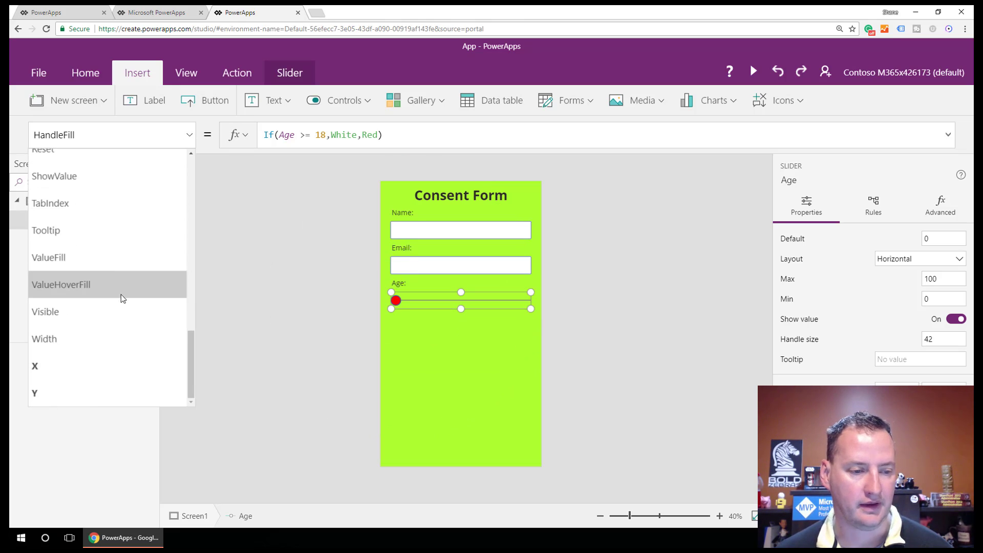
click(116, 263)
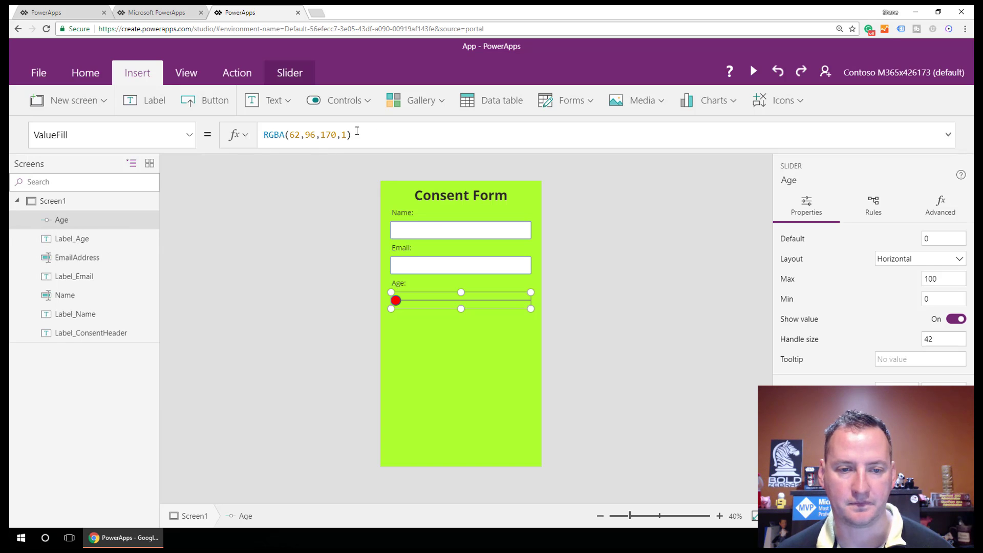
drag(357, 131, 257, 138)
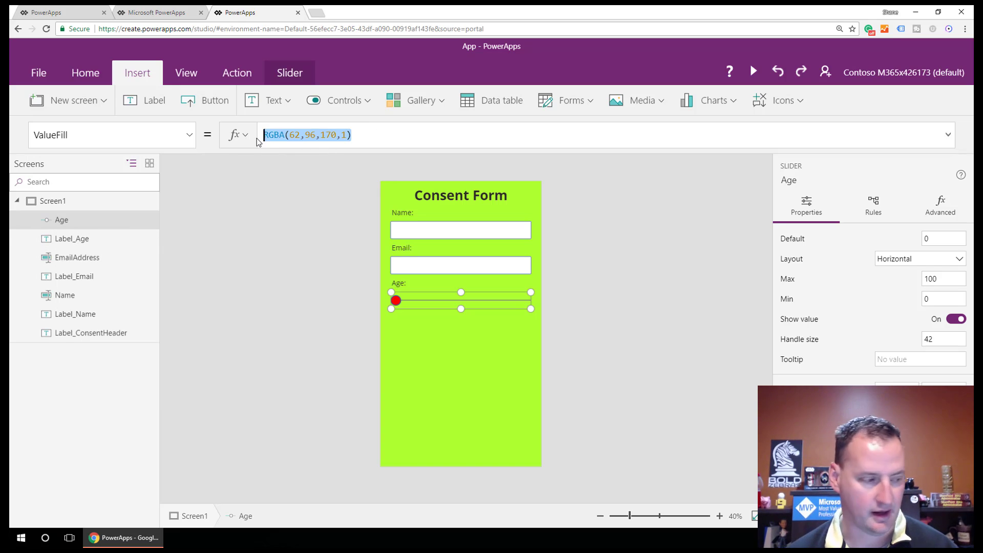
text(Age.)
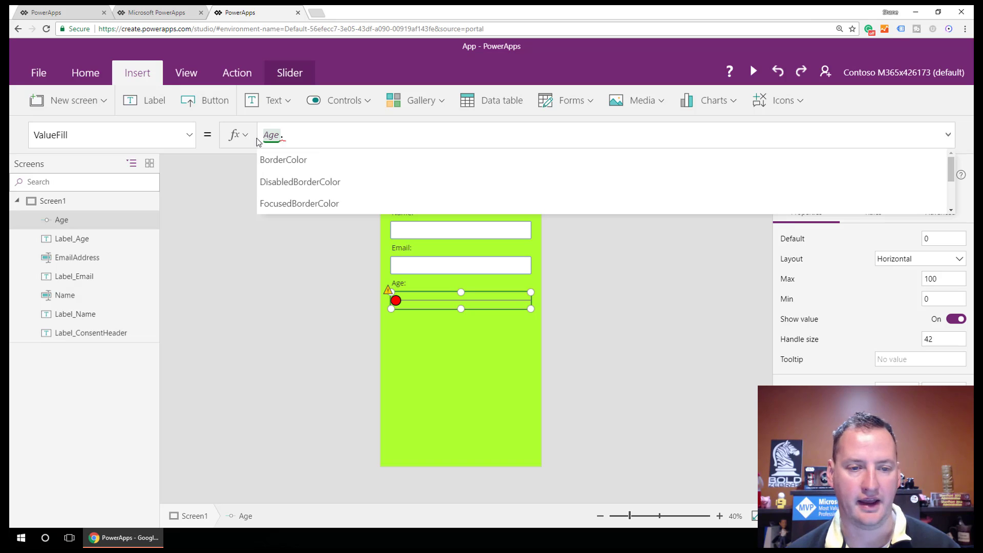
text(HandleFill)
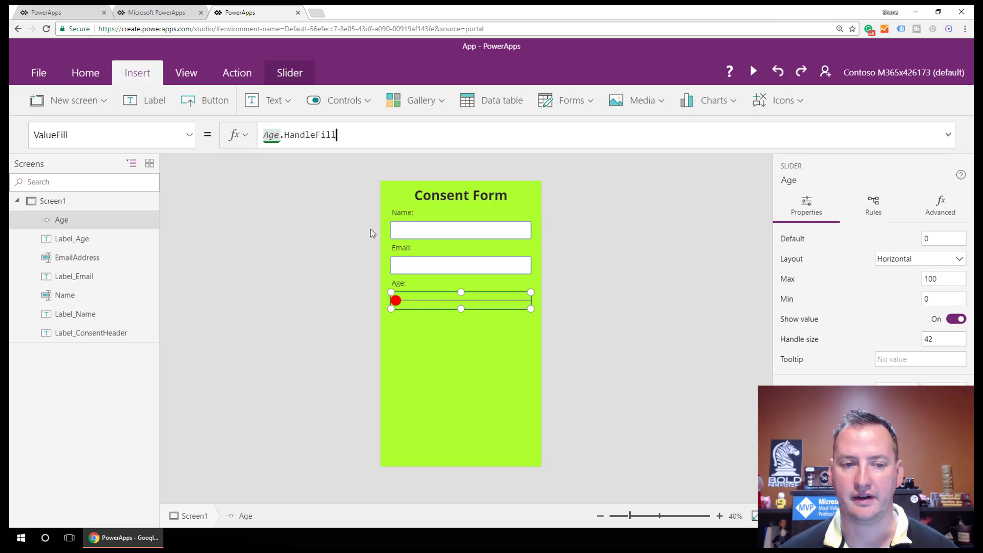
click(464, 340)
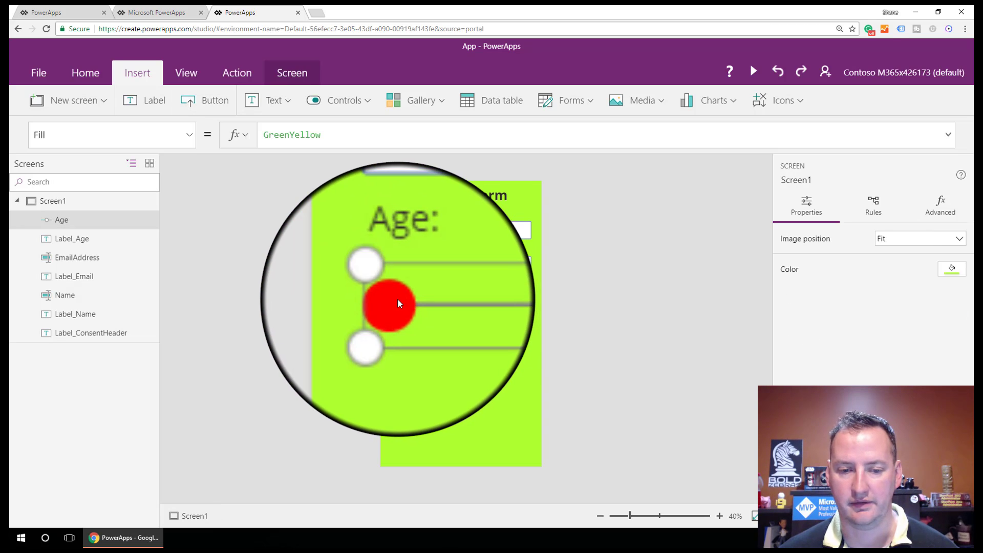
click(398, 300)
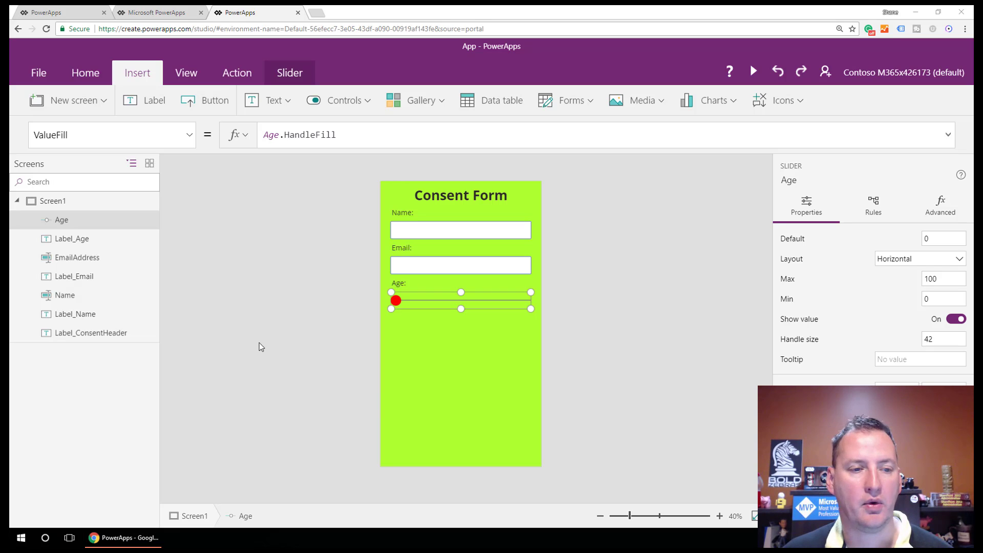
Step: Set the Age label's Text to "Age: " & Age and drag the slider to test it
click(402, 284)
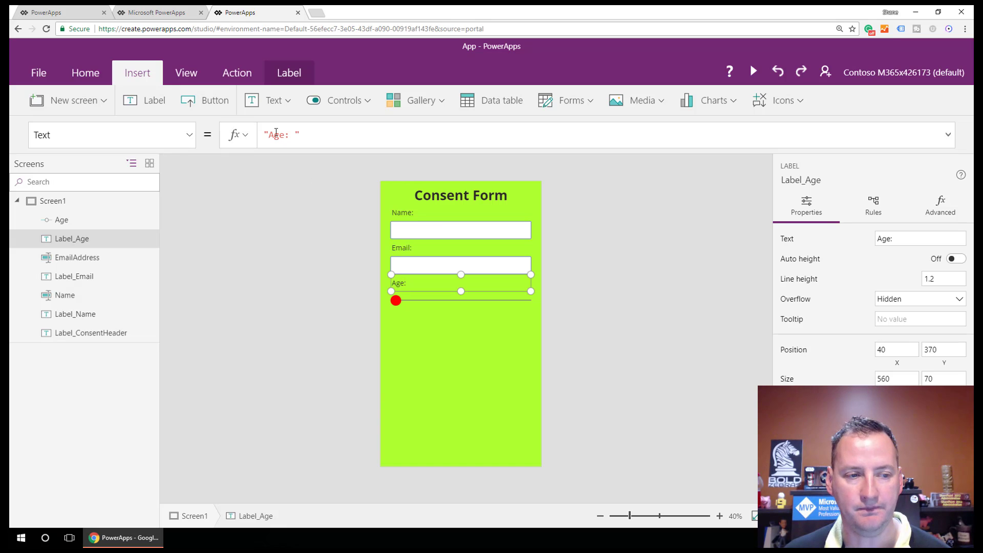
click(321, 135)
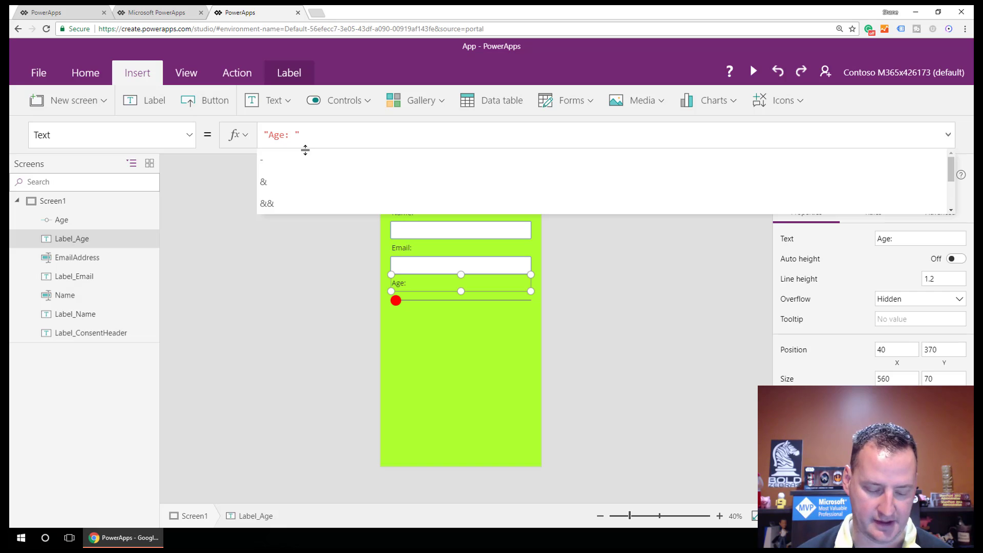
text(&)
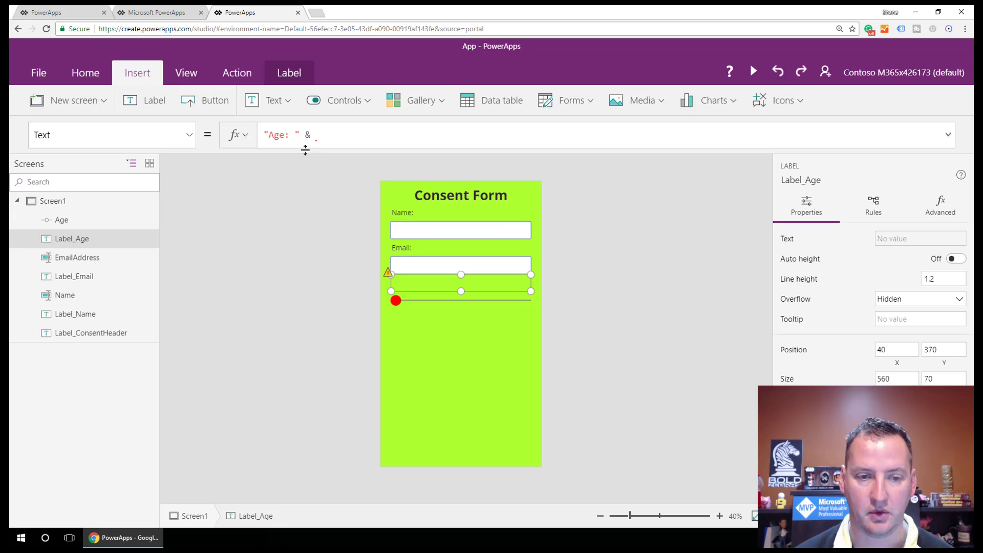
text( Age)
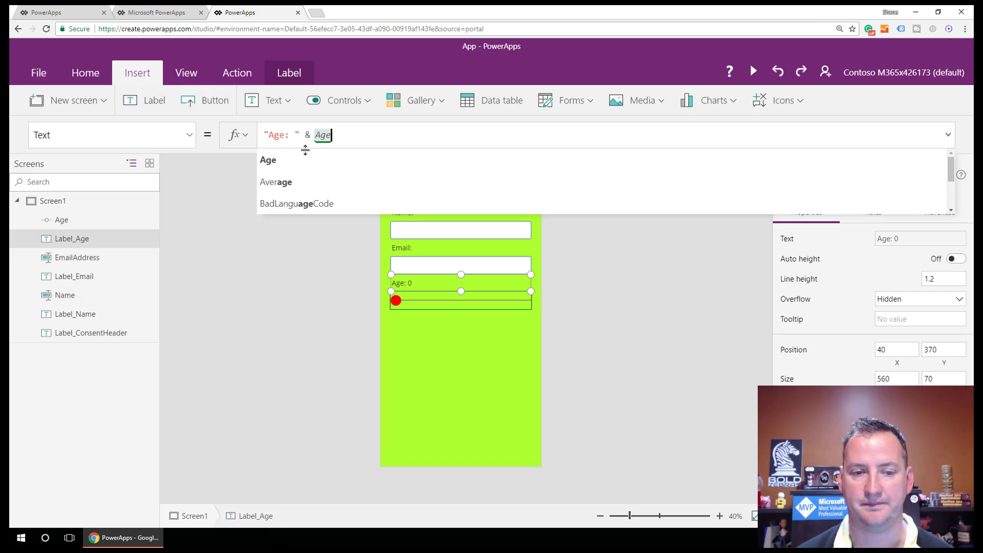
click(278, 162)
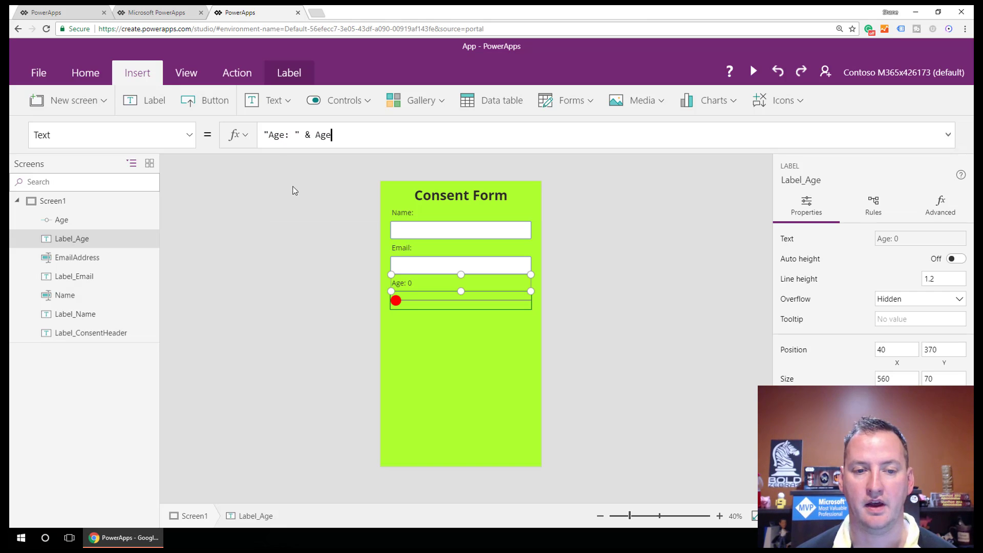
click(411, 302)
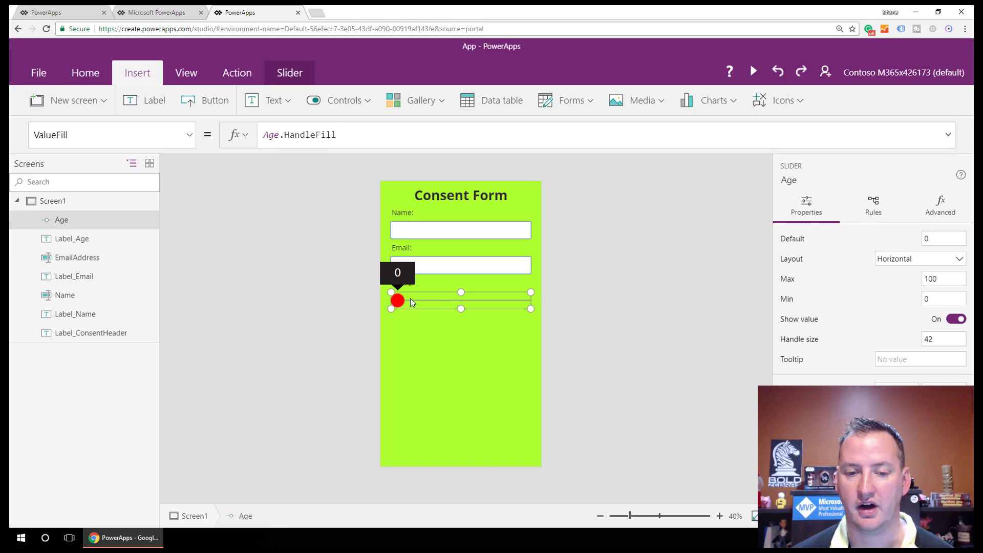
drag(403, 302, 443, 302)
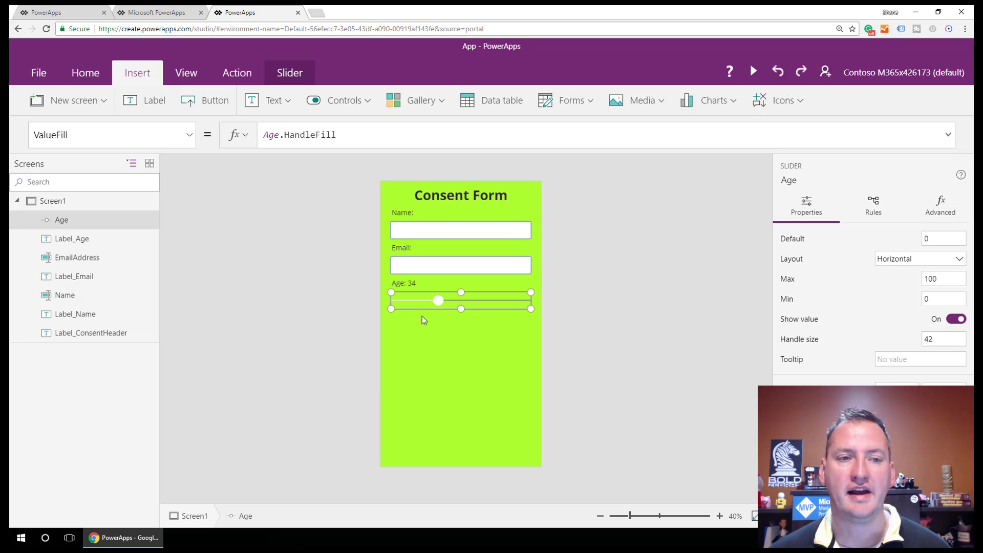
Step: Add a taller label below the slider reading 'Of course you can use my picture. Why wouldn't I want to be famous?'
click(154, 101)
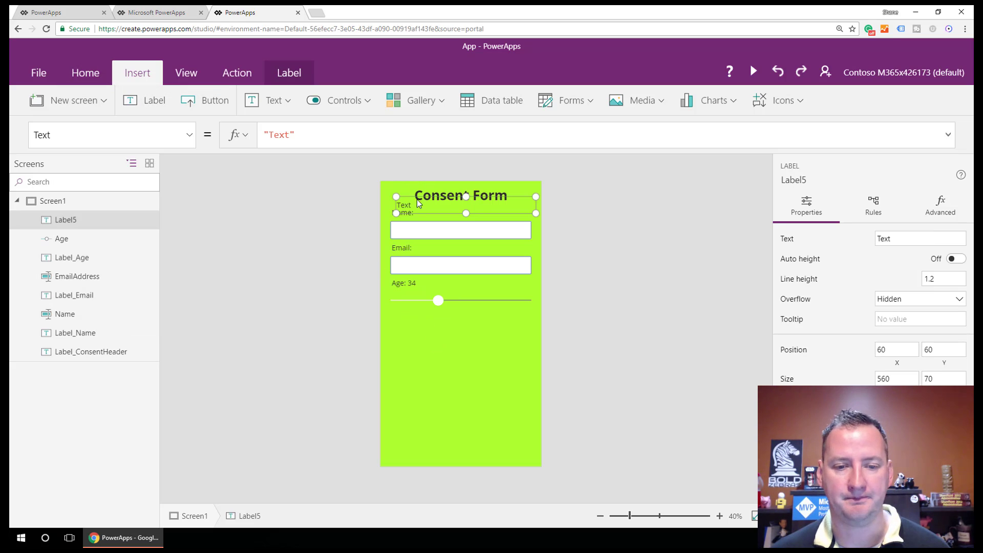
drag(418, 195, 414, 307)
drag(463, 328, 462, 354)
double_click(418, 332)
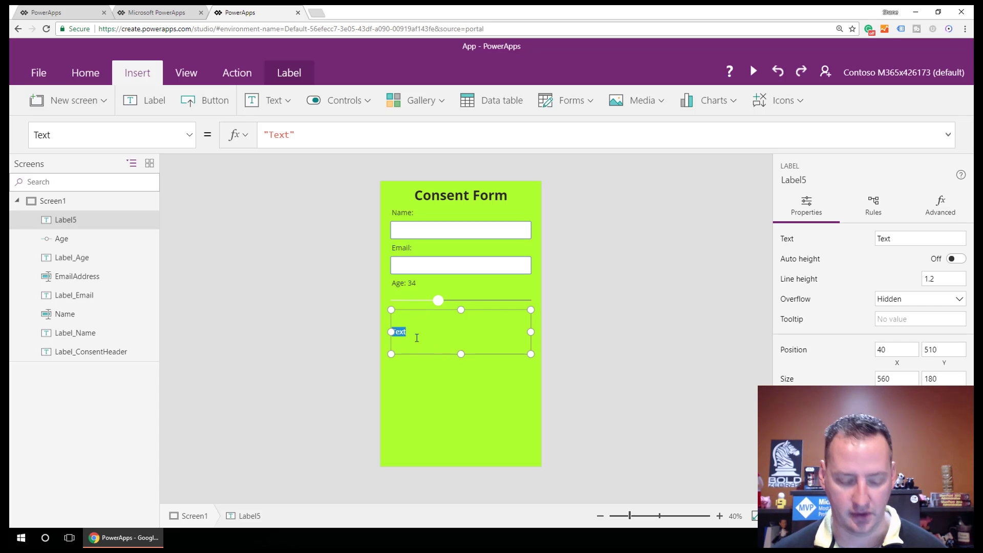
text(O)
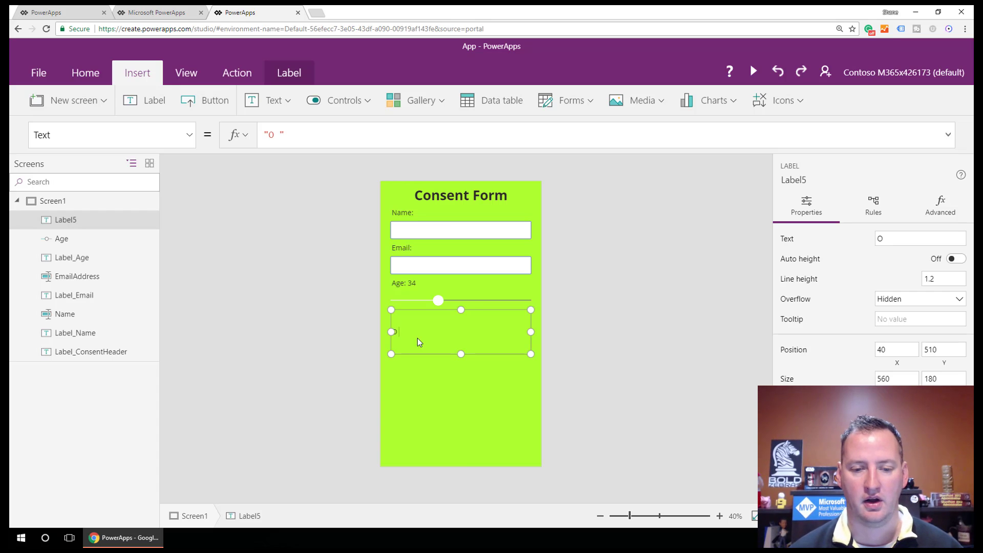
text(f course yo)
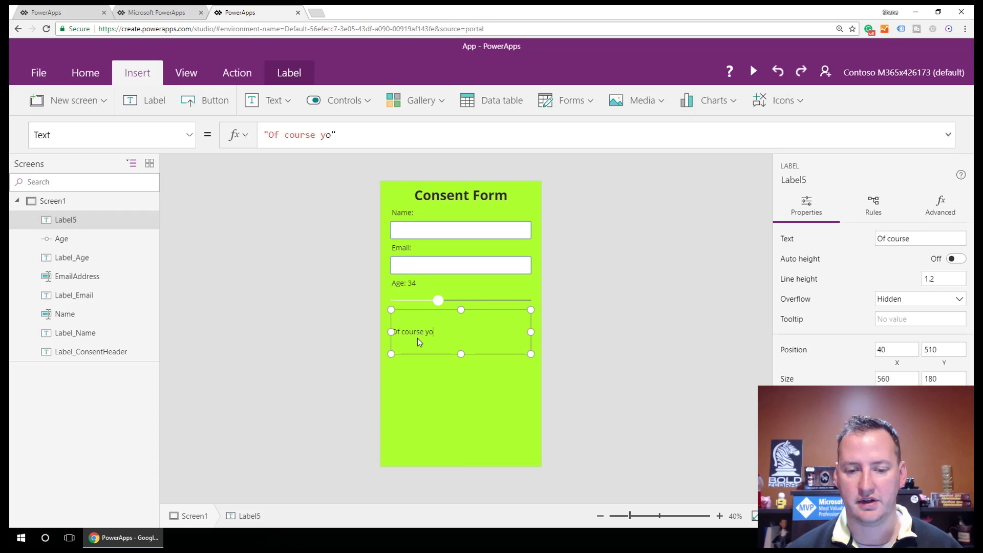
text(u can use my pi)
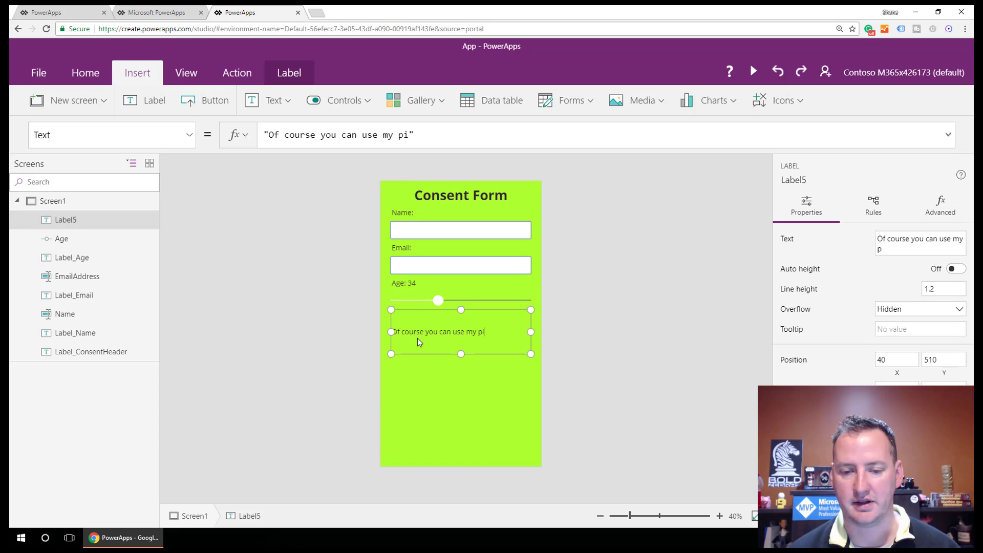
text(cture. Why)
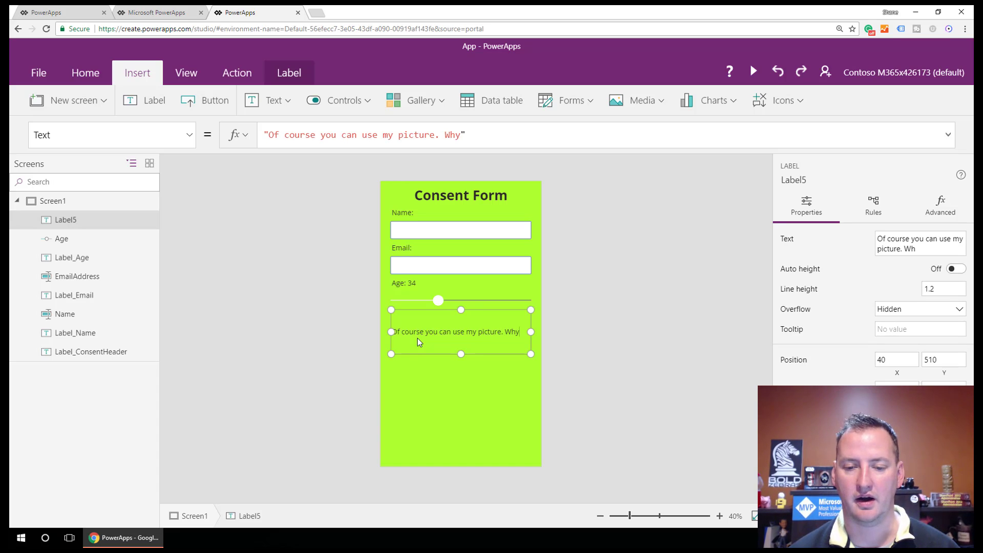
text( woul)
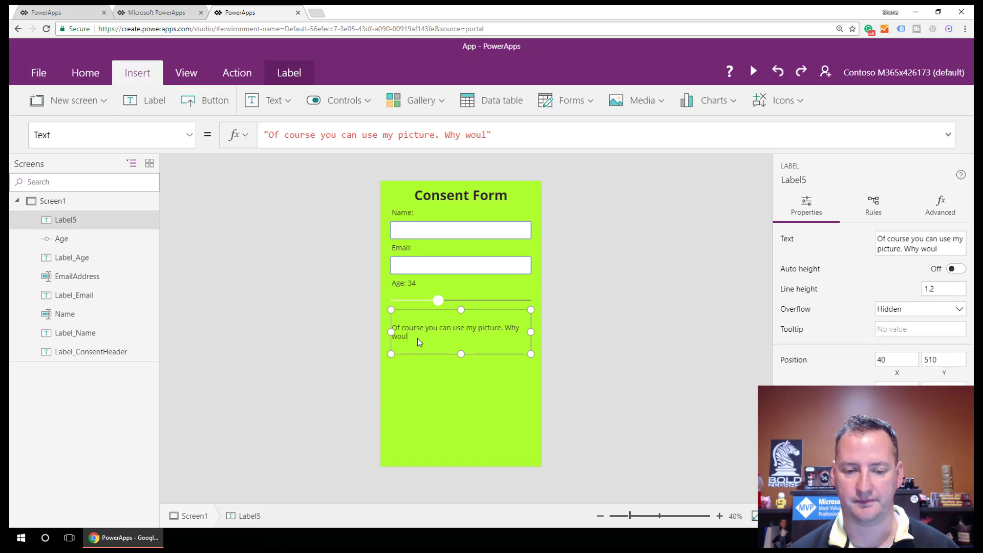
text(dn't I want to b)
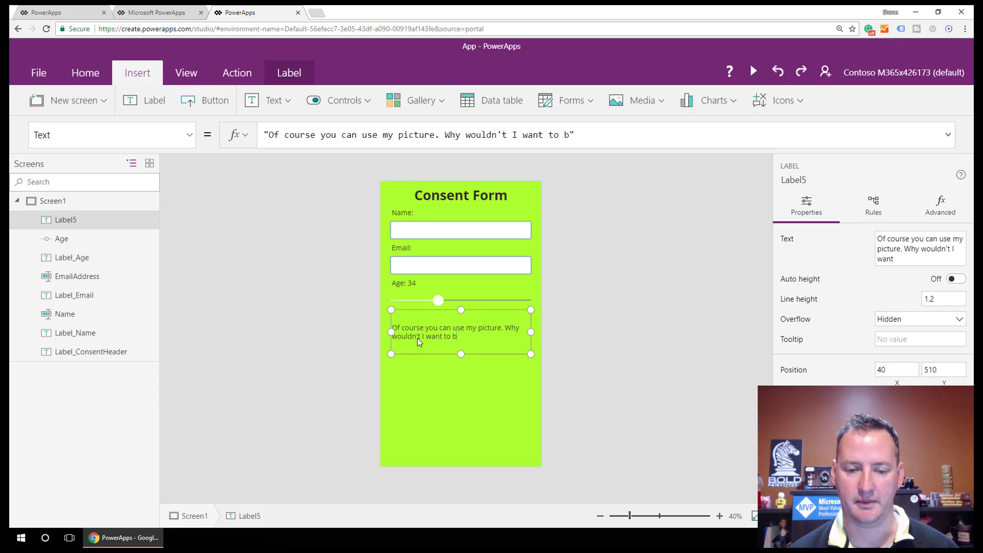
text(e famous?)
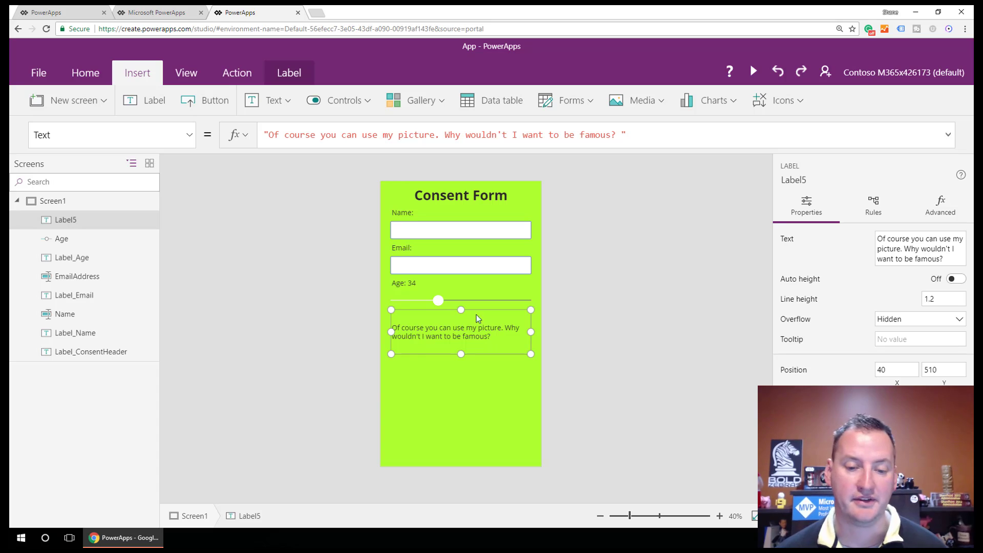
drag(492, 337, 393, 328)
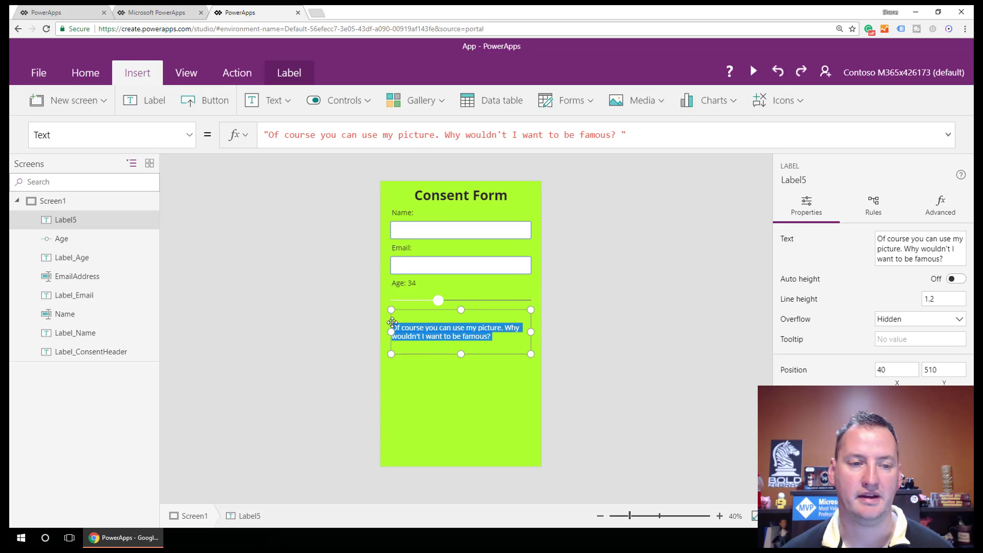
Step: Give the consent statement font size 28 and justified alignment
click(95, 77)
click(331, 100)
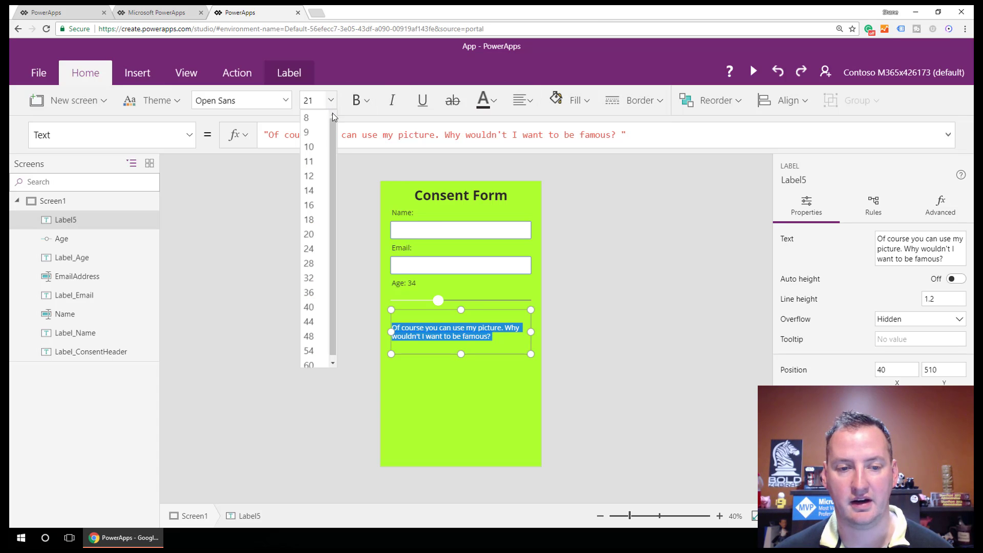
click(311, 264)
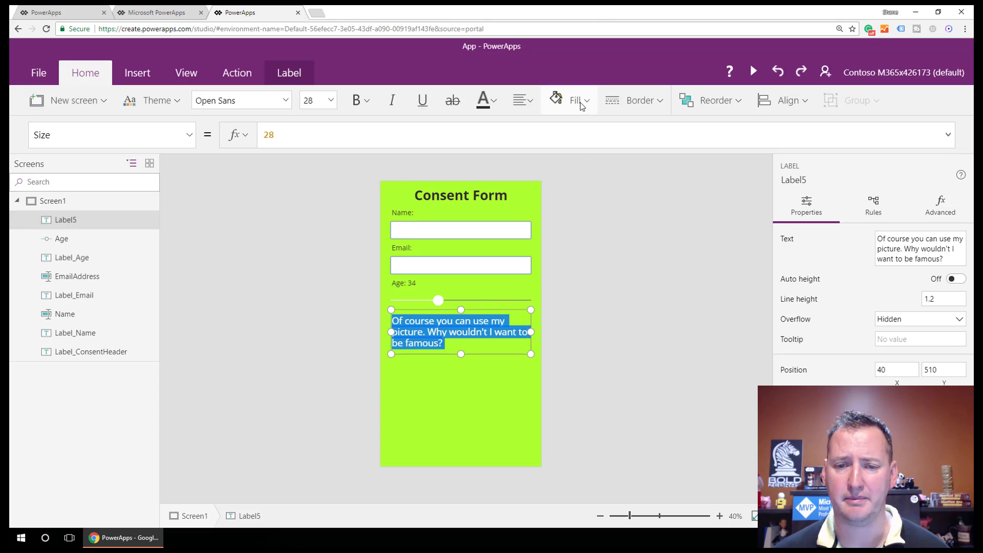
click(530, 100)
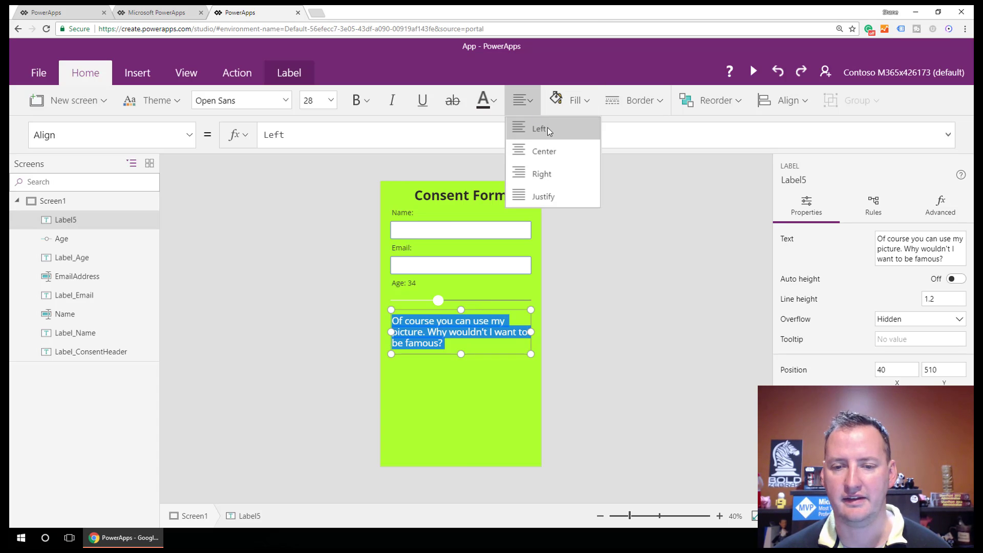
click(547, 196)
click(484, 345)
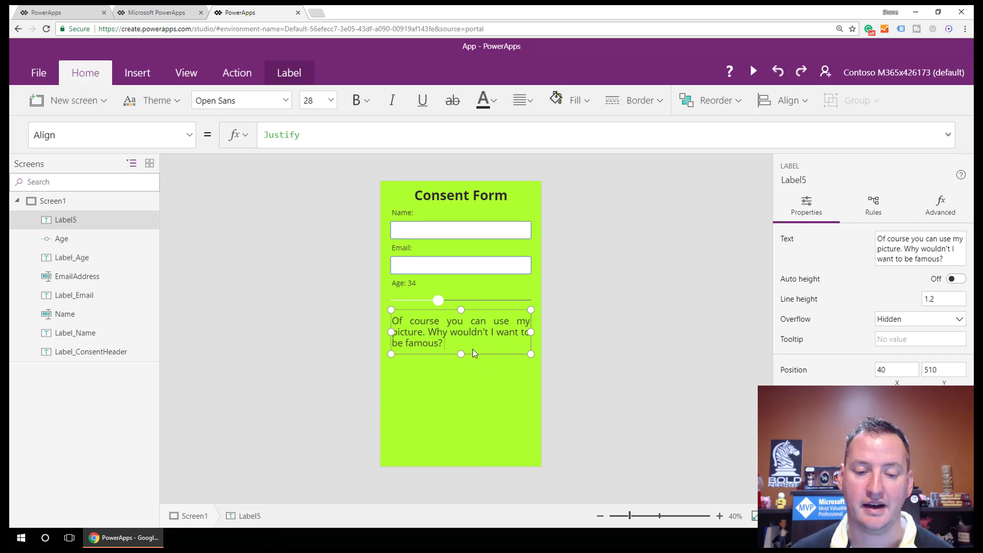
click(462, 369)
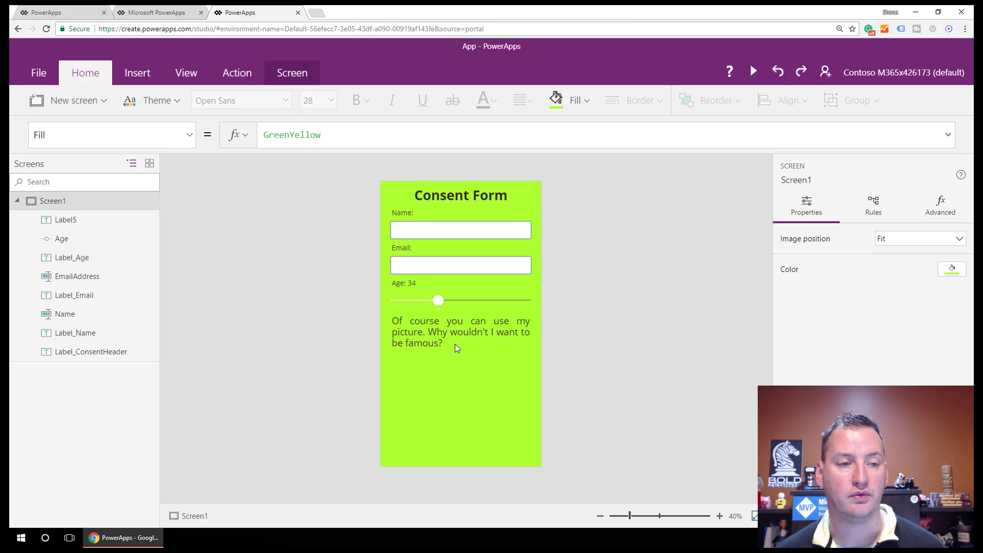
Step: Add a pen input below the consent statement and widen it to 560 by 258
click(137, 73)
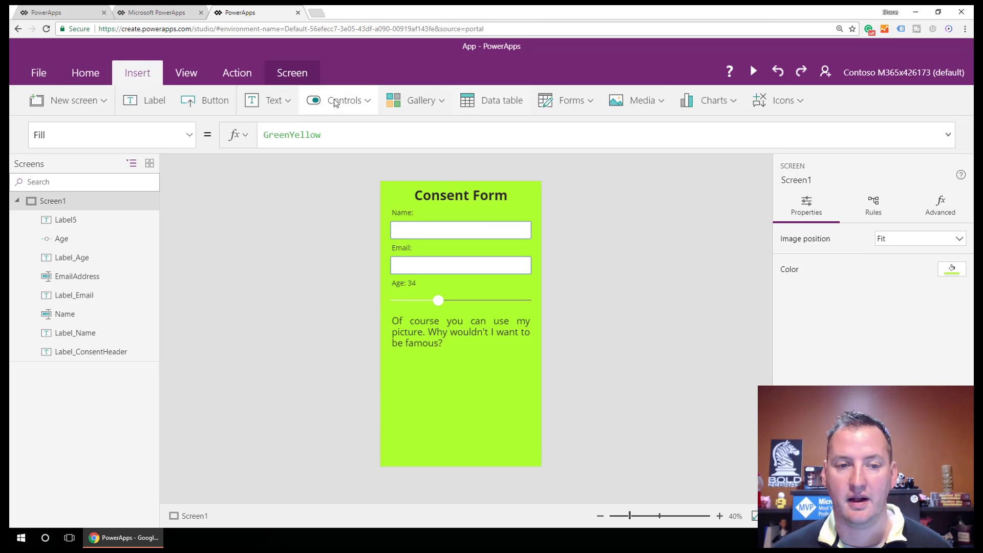
click(289, 103)
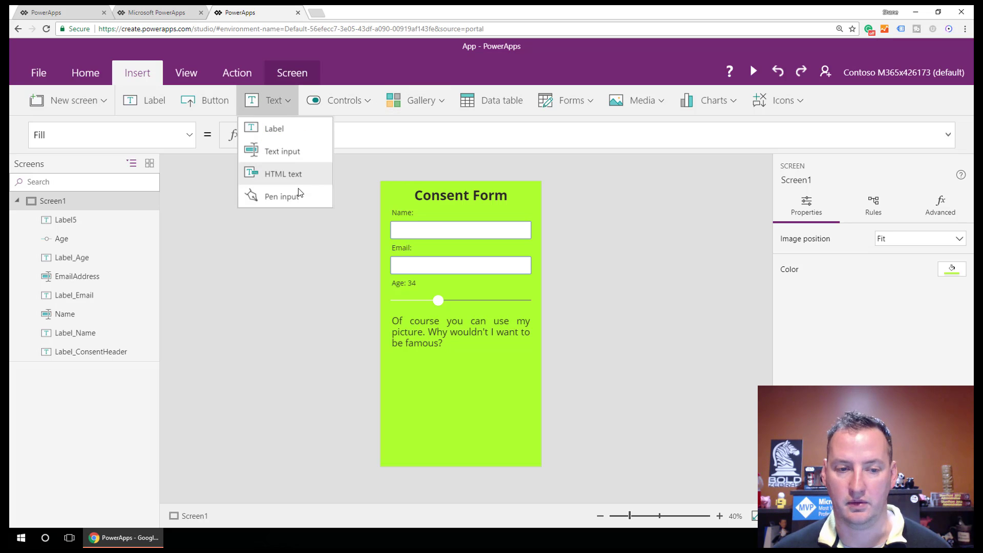
click(296, 196)
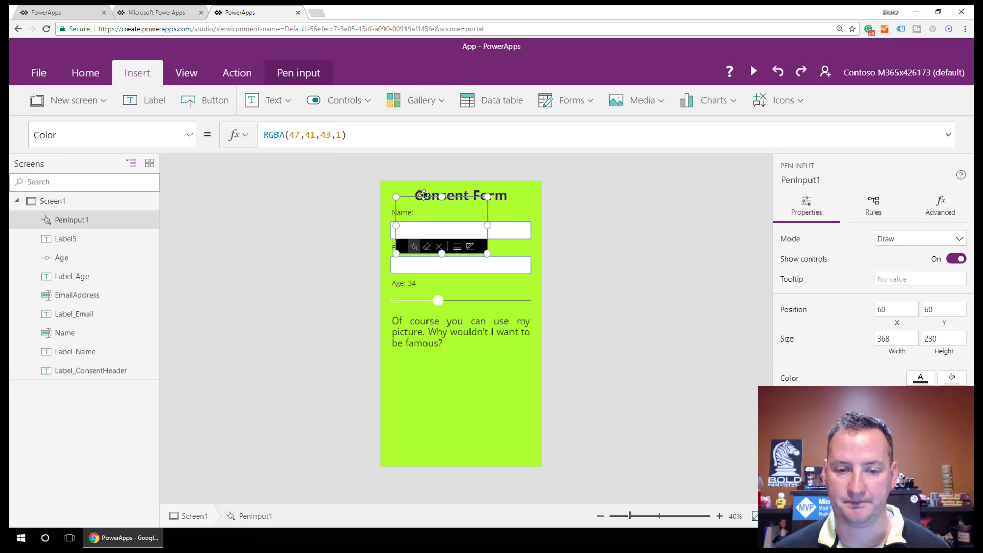
drag(419, 194, 424, 350)
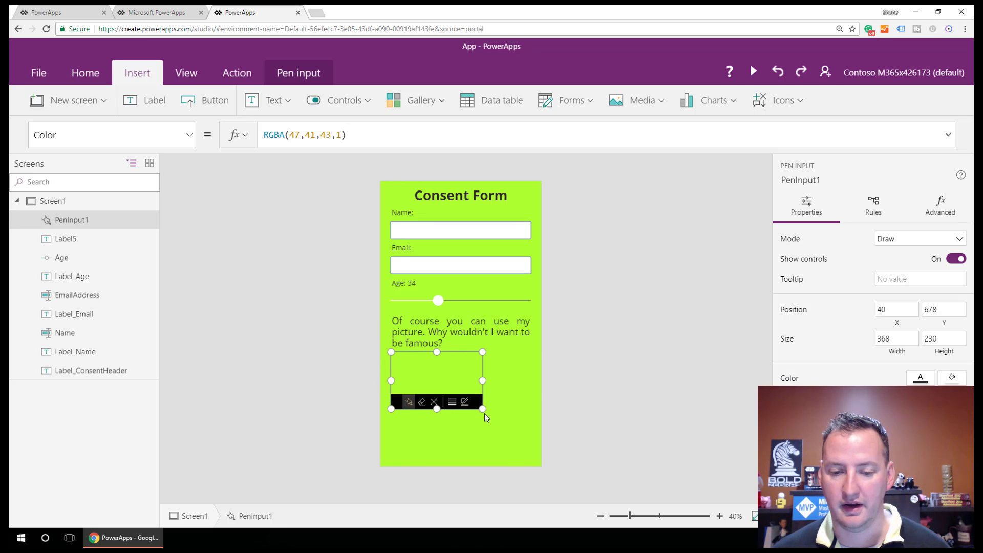
drag(482, 409, 531, 416)
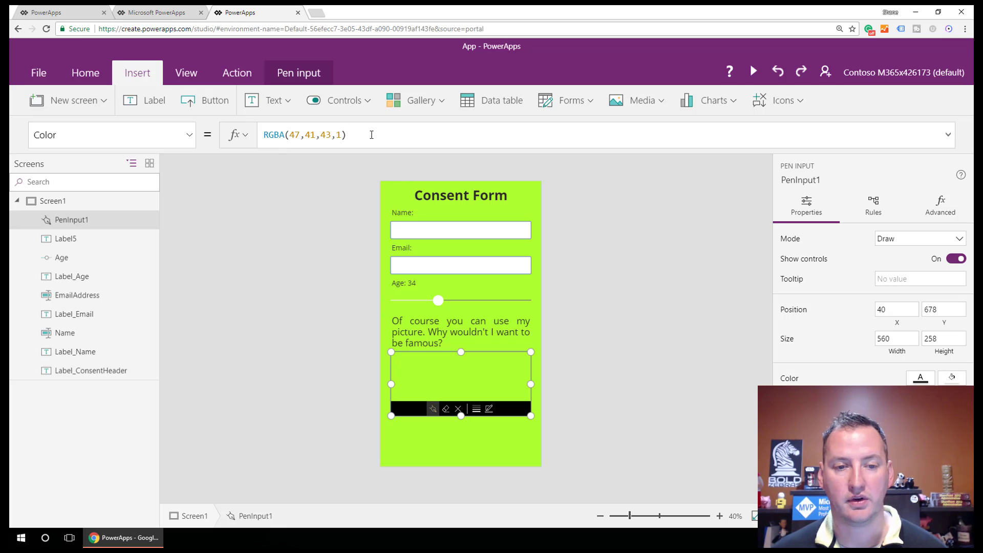
Step: Set the pen input's Fill to White
click(189, 134)
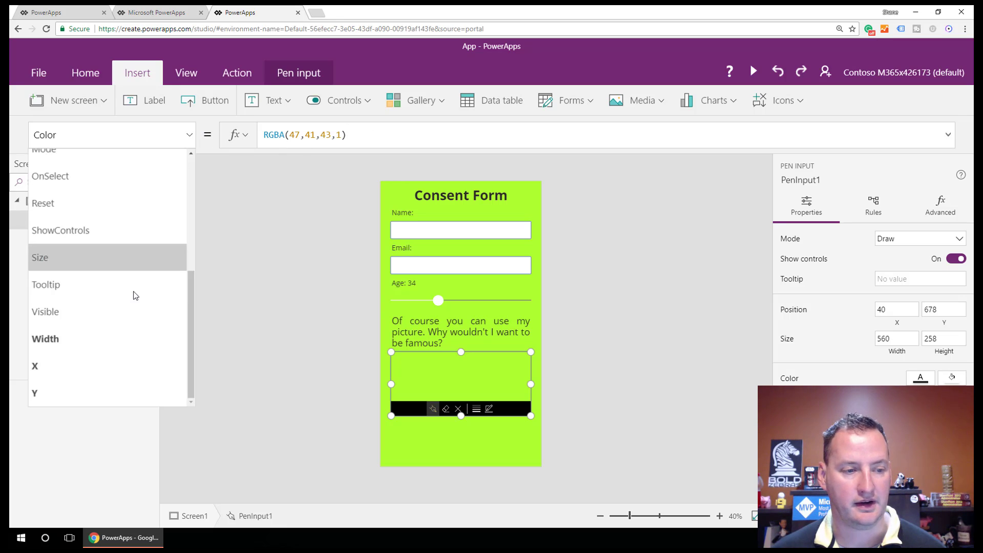
scroll(132, 269, up, 3)
click(118, 270)
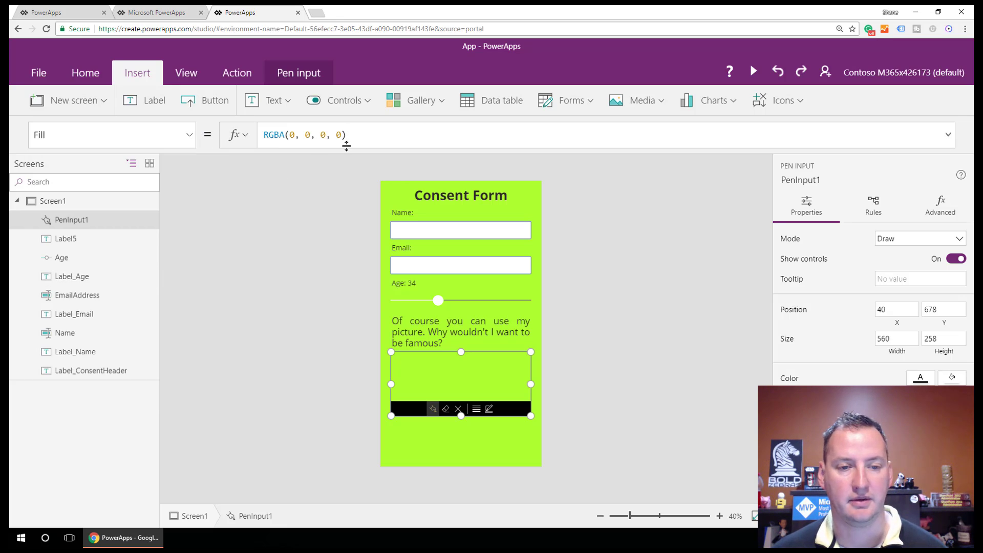
key(ctrl+a)
text(White)
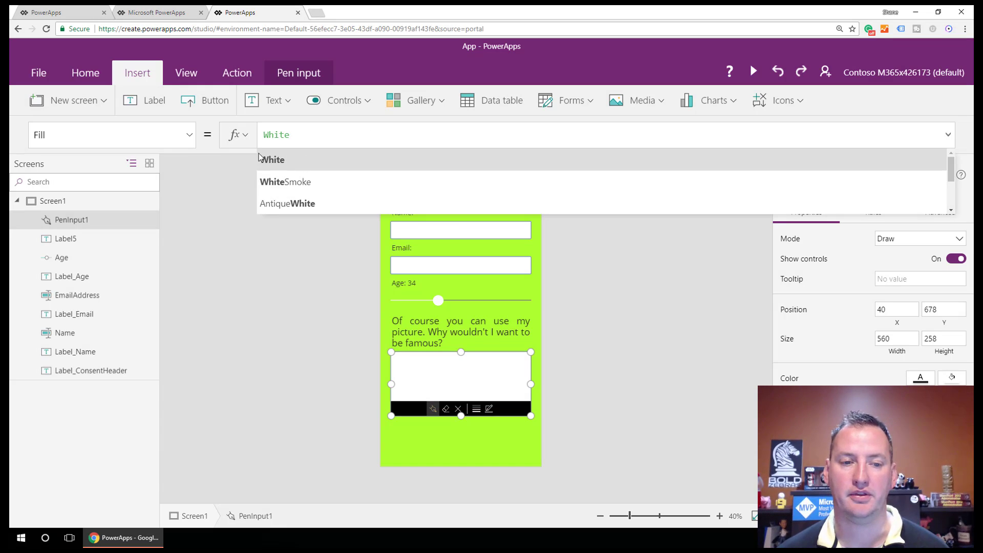
click(281, 159)
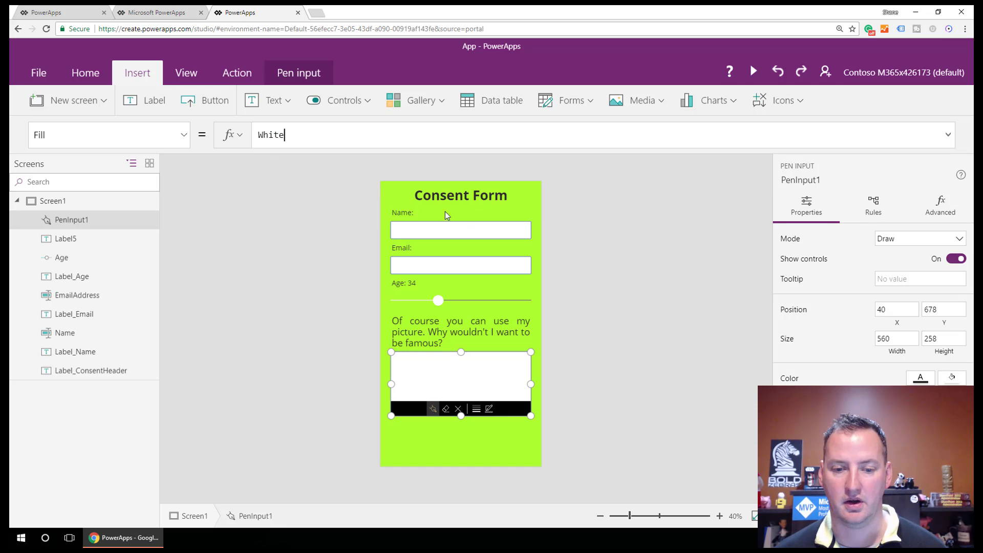
Step: Name the pen input Signature and the consent statement label Label_ConsentText
double_click(74, 224)
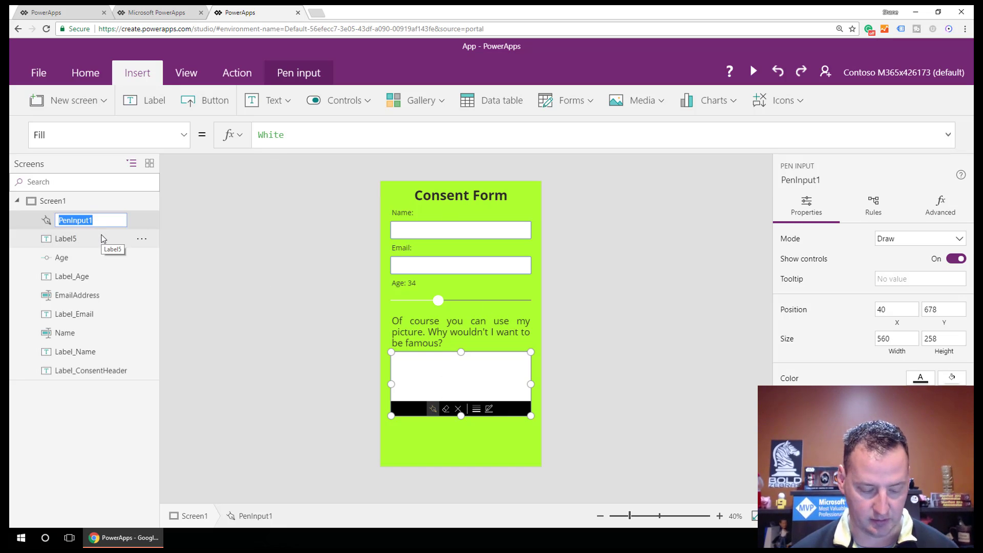
text(Signature)
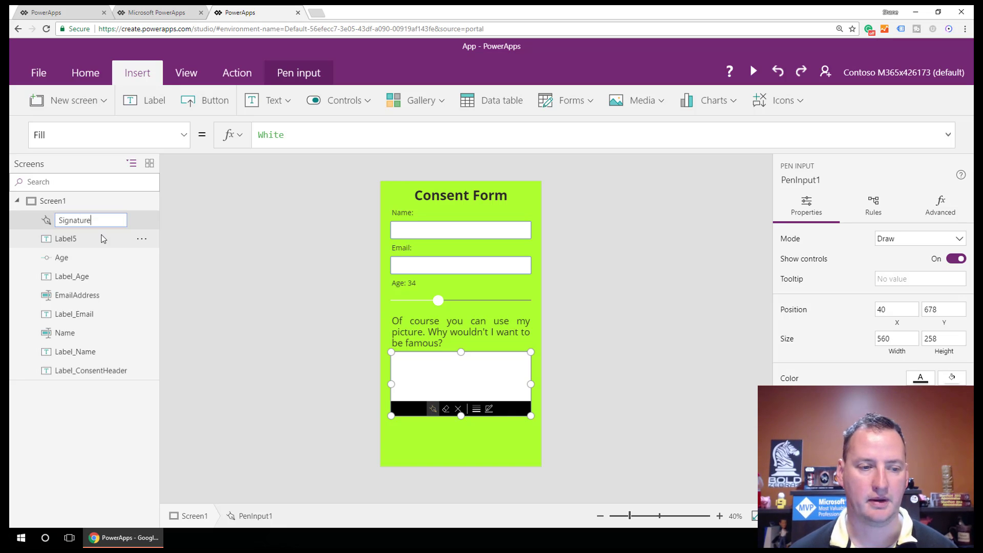
click(73, 238)
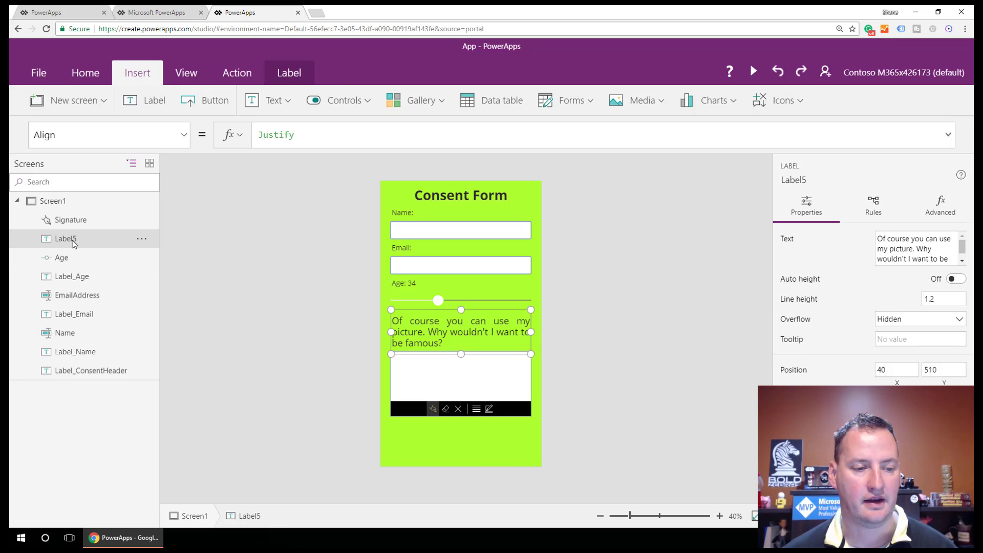
double_click(76, 240)
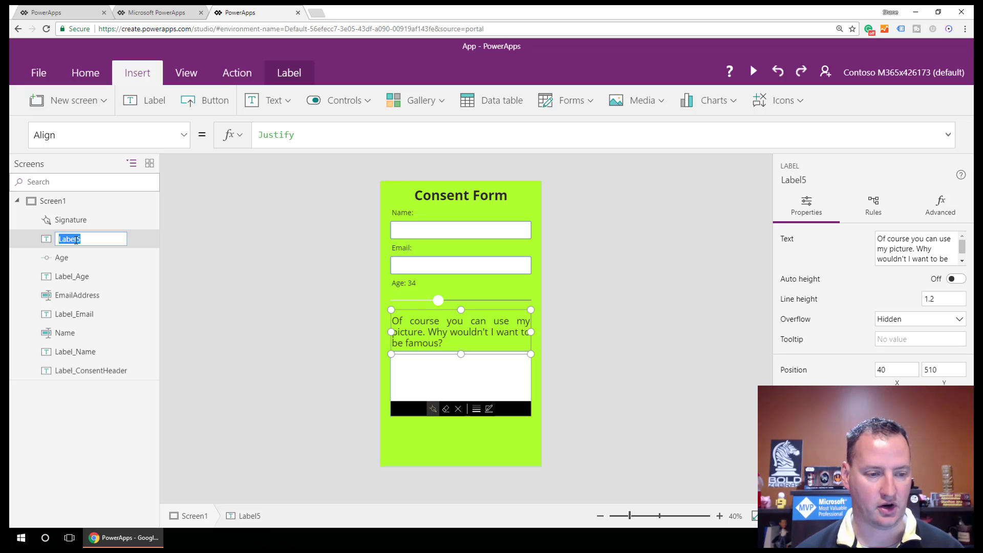
text(Label)
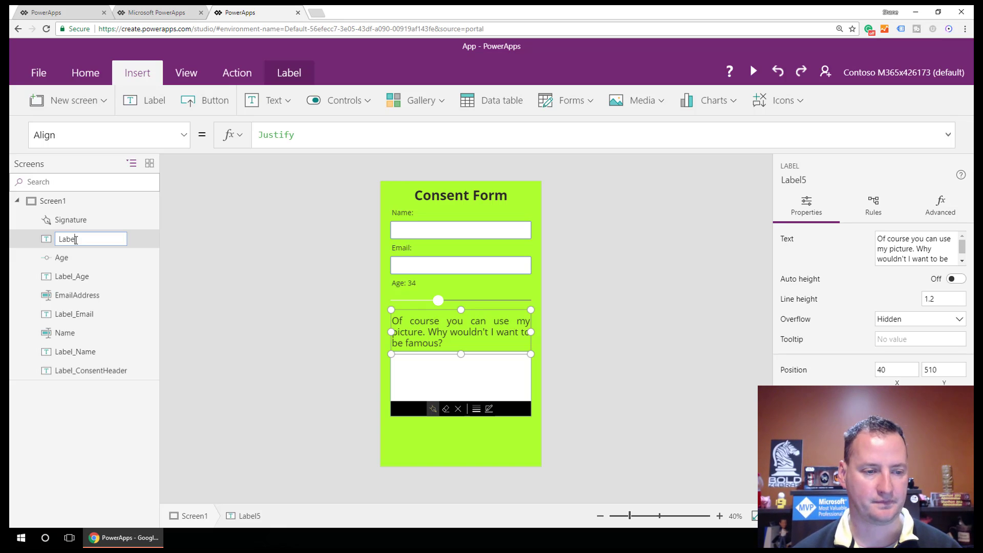
text(_ConsentText)
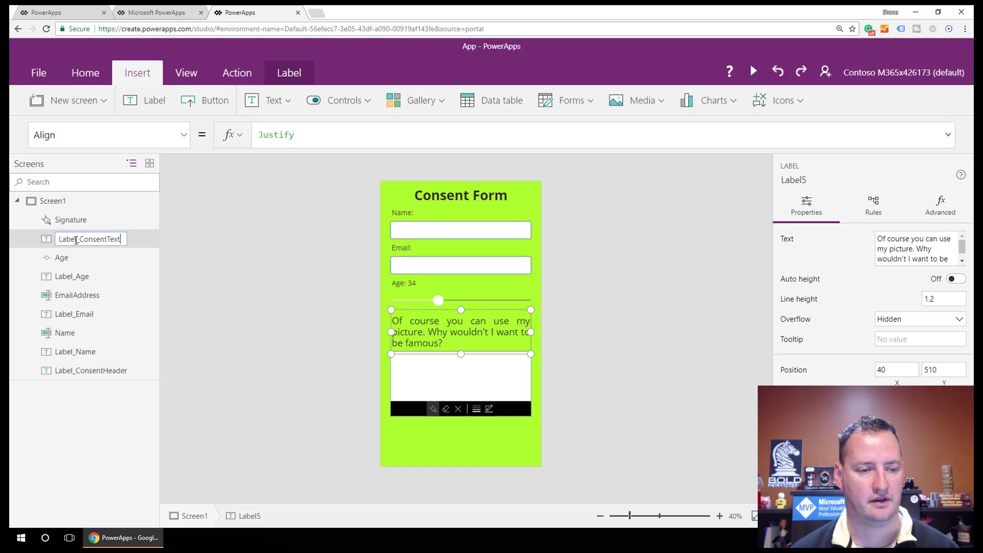
key(Return)
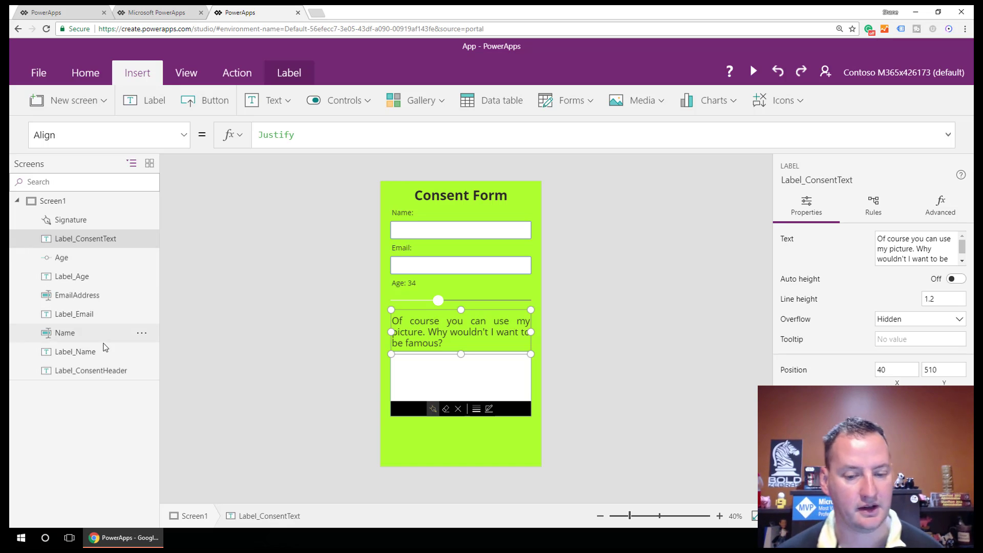
click(496, 425)
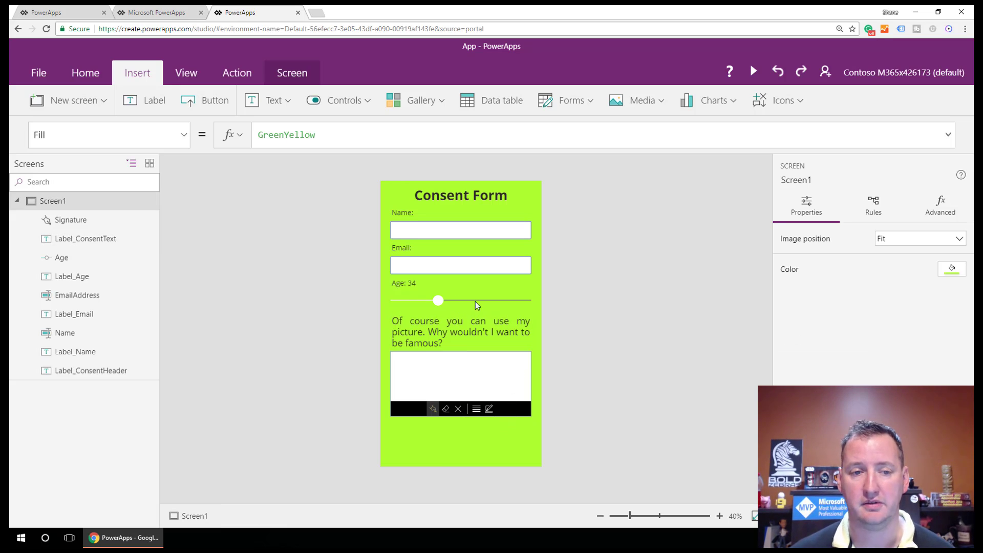
Step: Insert a button below the signature box, set its Fill to Black, and caption it Consent
click(205, 101)
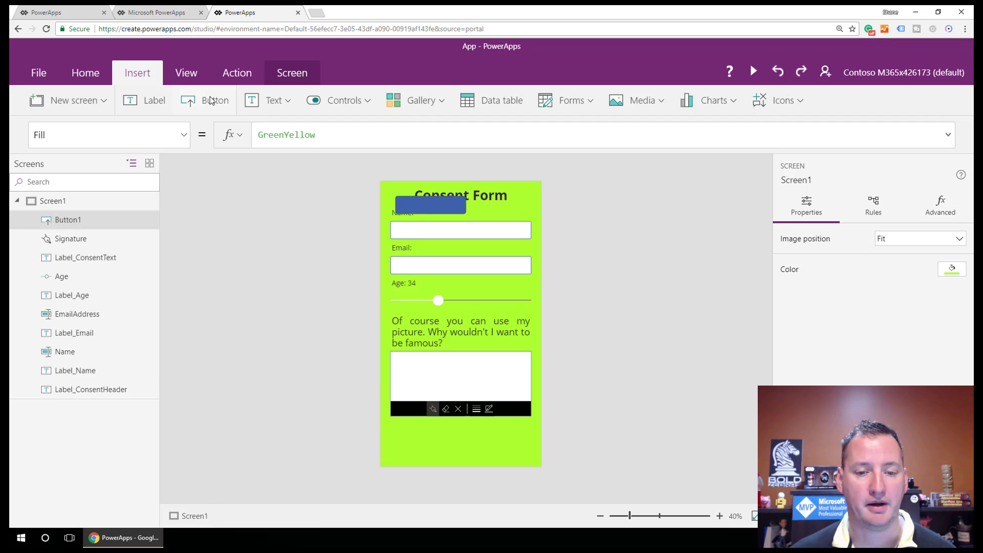
mouse_move(444, 195)
mouse_down()
mouse_move(467, 350)
mouse_move(438, 431)
mouse_up()
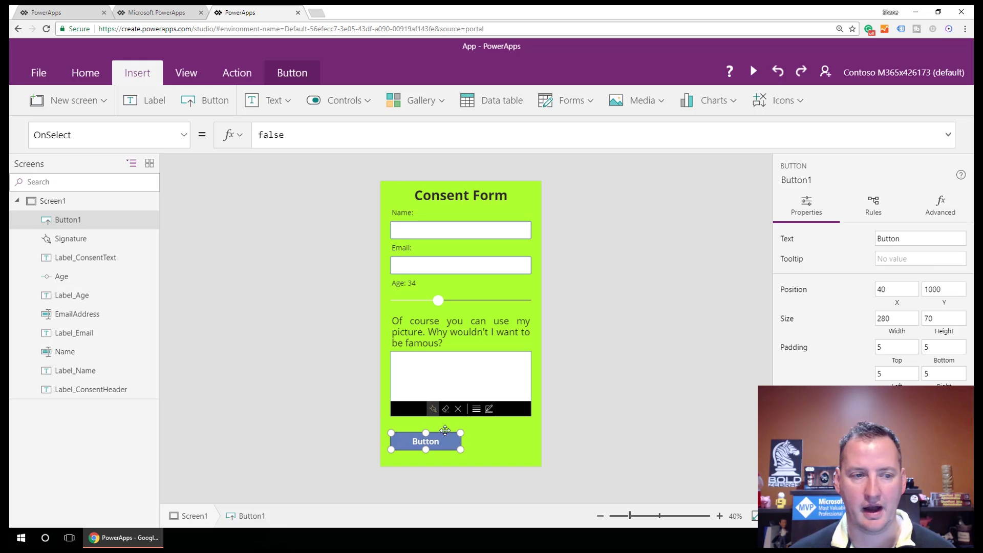
click(188, 137)
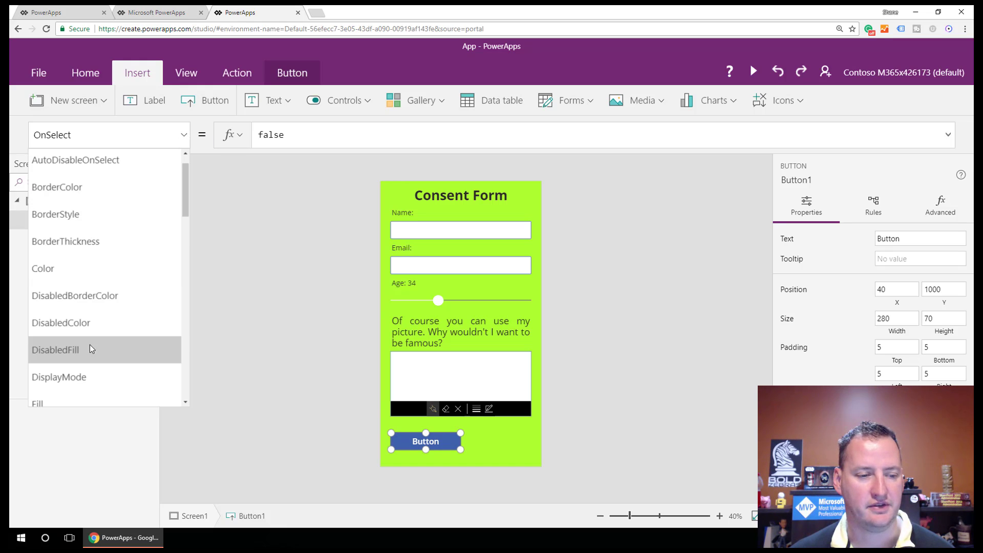
scroll(87, 332, down, 2)
click(65, 309)
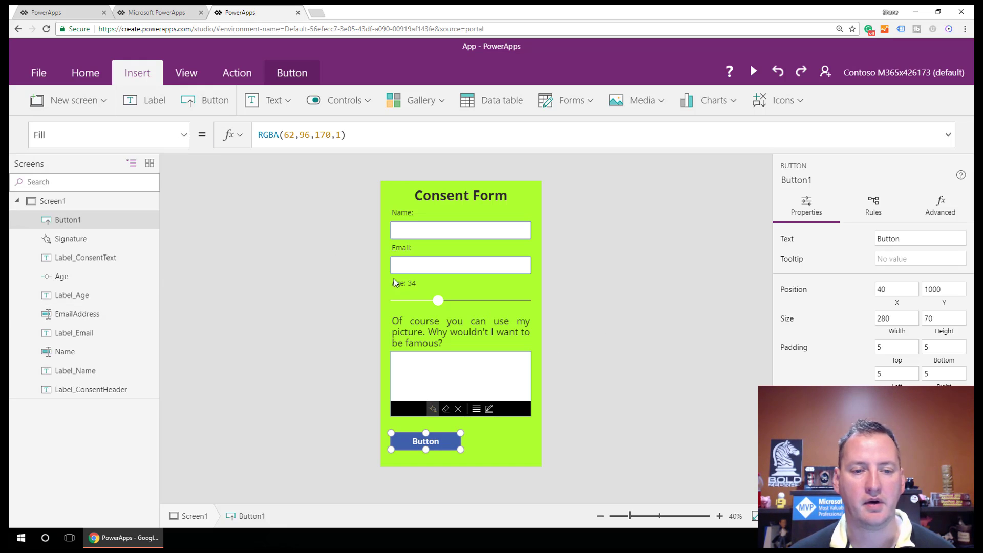
drag(363, 139, 252, 140)
text(Black)
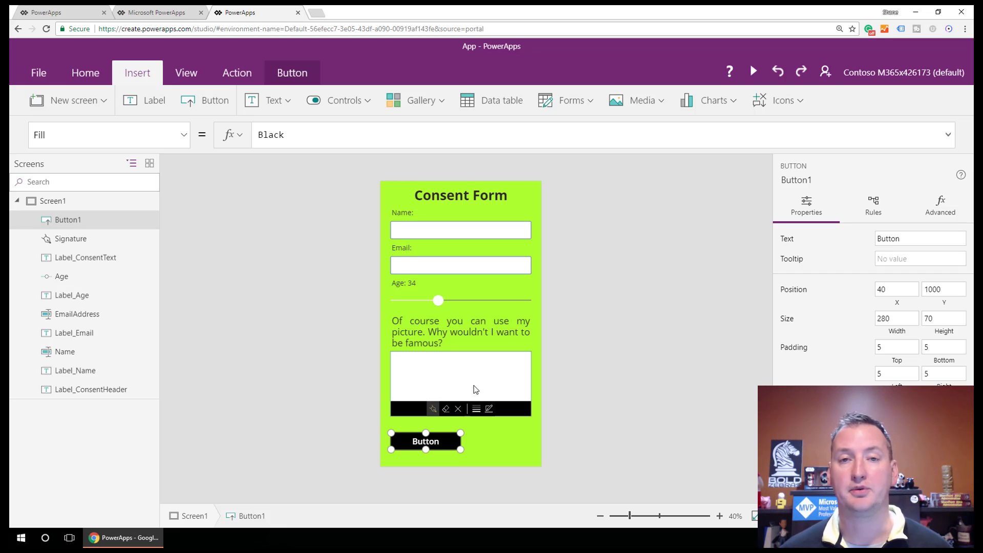
click(425, 444)
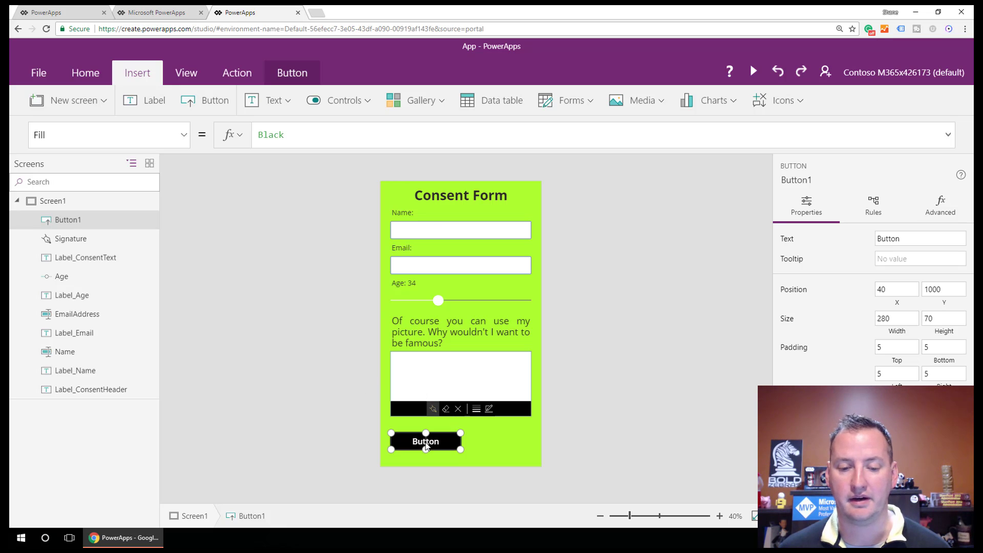
double_click(426, 445)
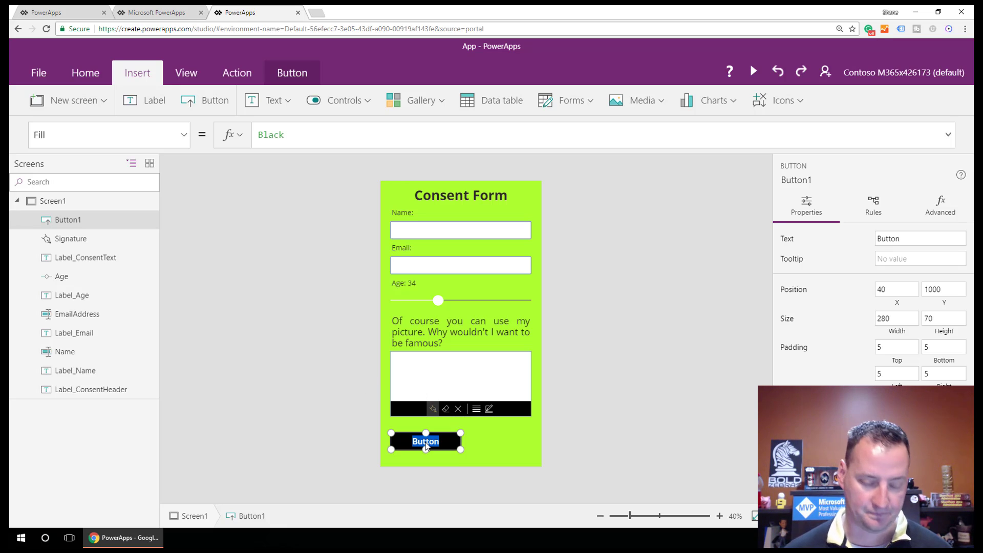
text(Consent)
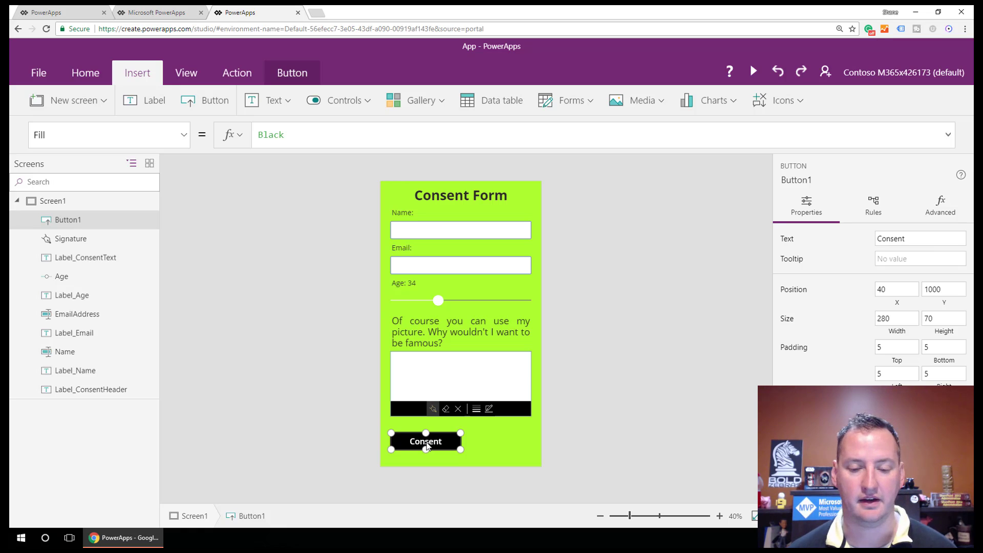
click(473, 438)
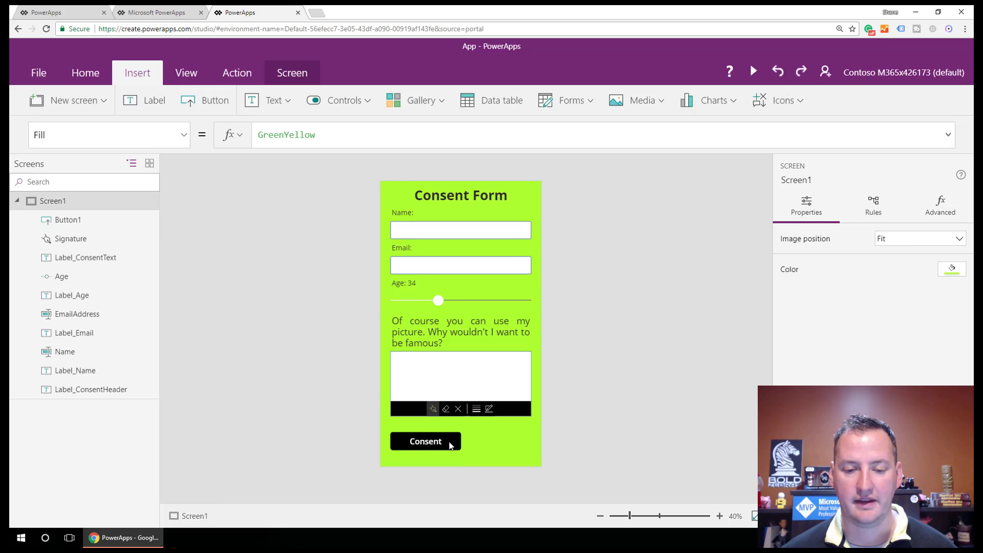
click(454, 441)
click(185, 133)
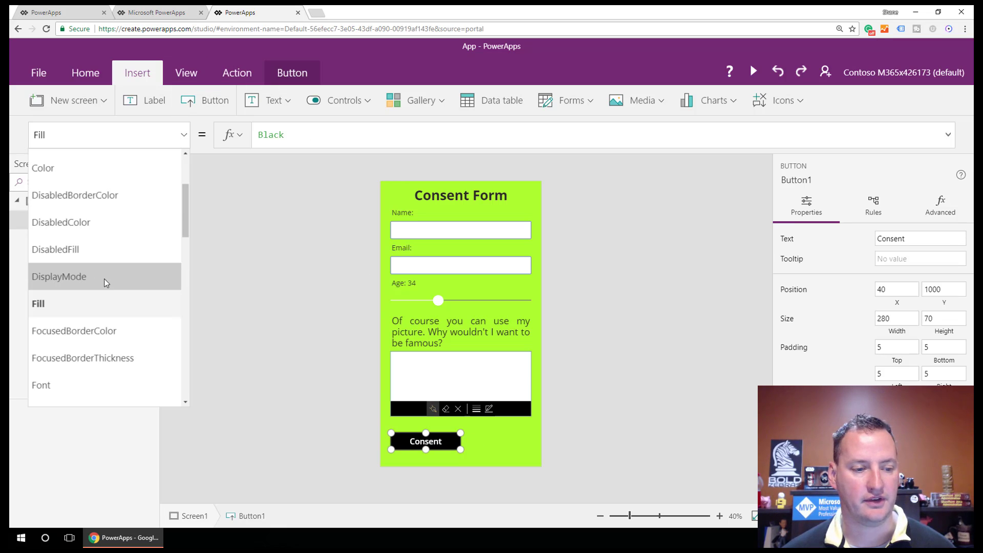
scroll(114, 287, down, 3)
scroll(110, 297, down, 5)
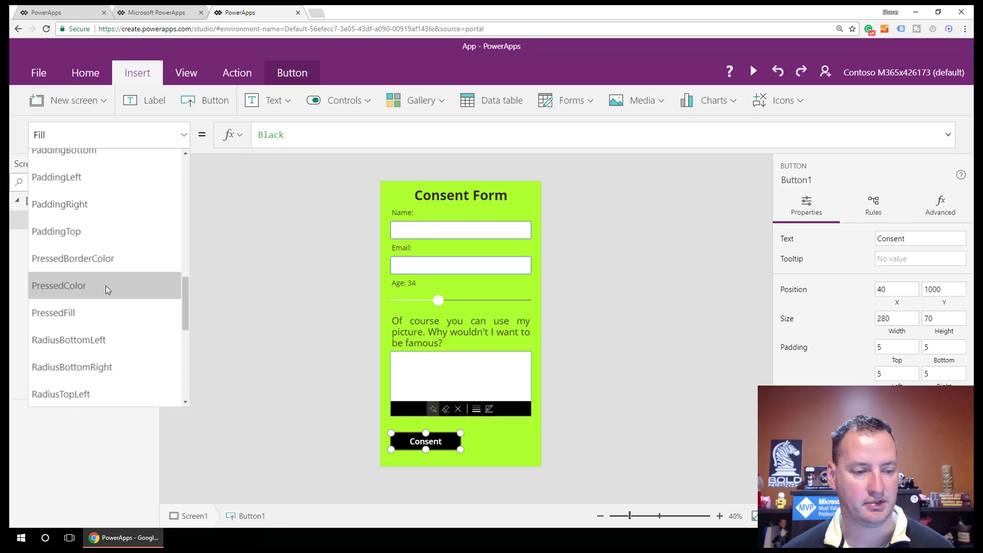
scroll(105, 289, down, 3)
scroll(105, 288, up, 2)
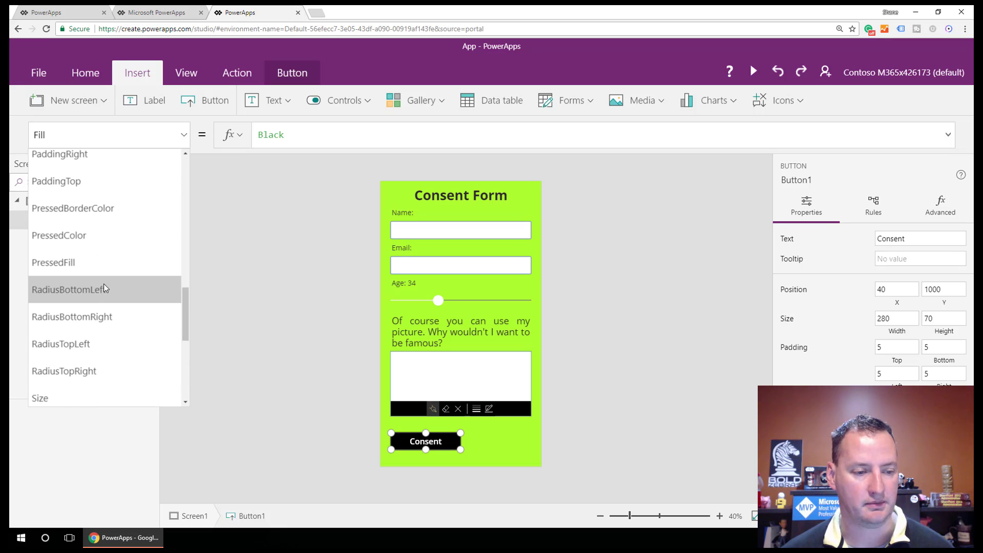
scroll(105, 287, down, 3)
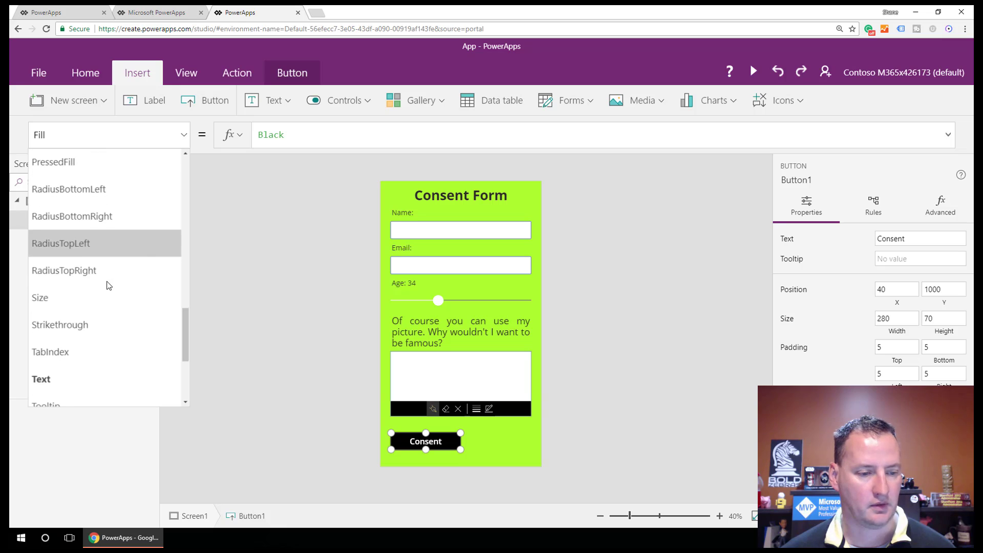
scroll(109, 285, up, 5)
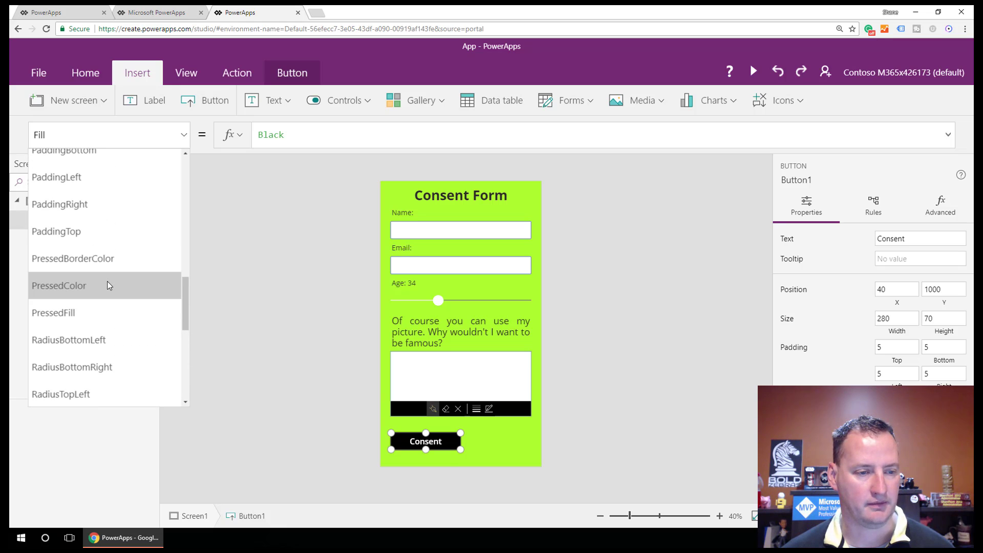
scroll(107, 281, up, 2)
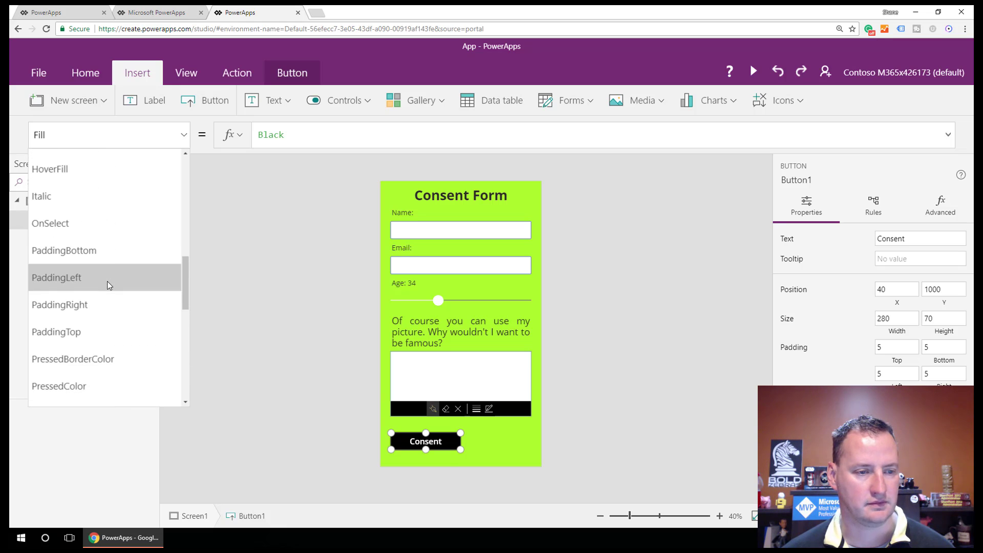
click(102, 227)
click(484, 452)
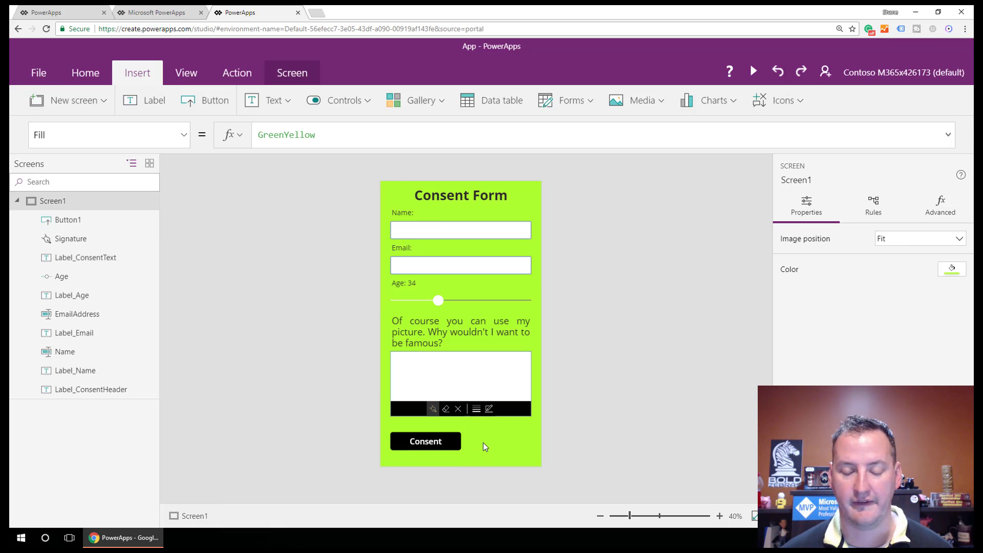
click(446, 445)
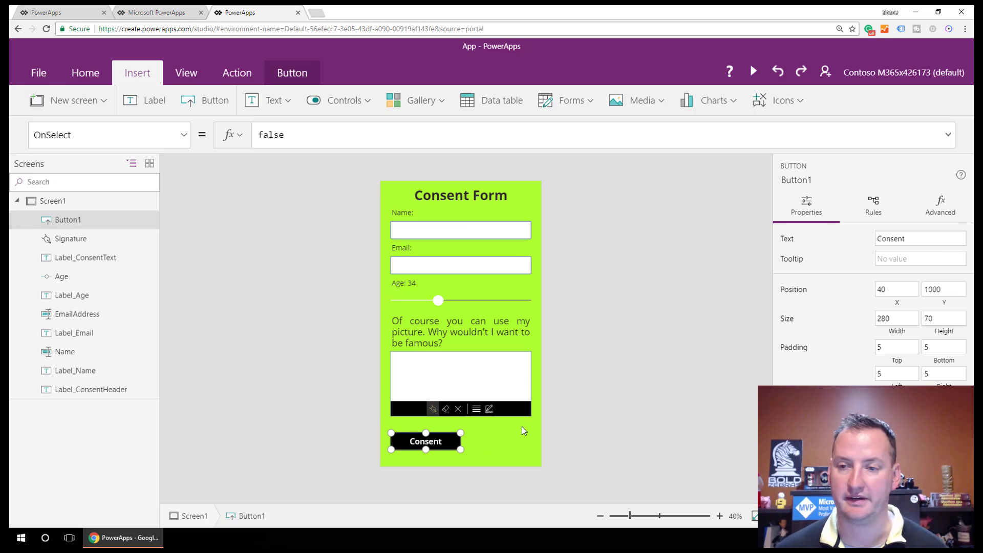
click(501, 434)
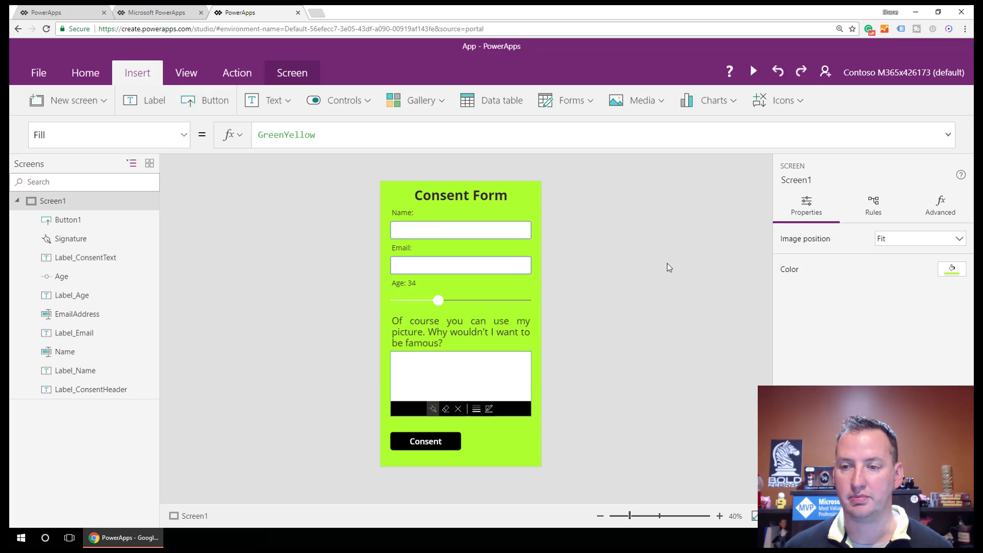
Step: Insert a Reload icon and place it right of the Consent button
click(793, 101)
scroll(835, 214, down, 3)
scroll(833, 215, up, 1)
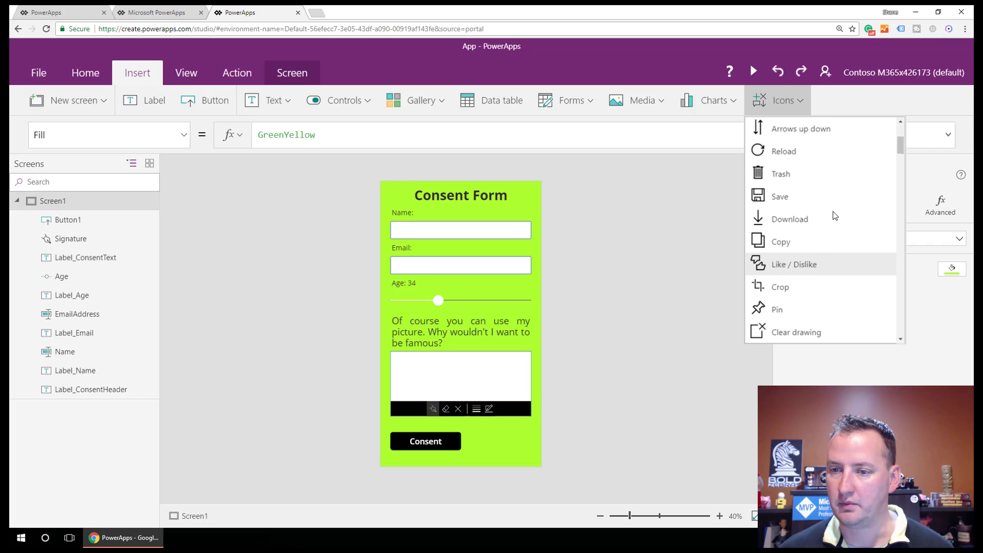
click(793, 153)
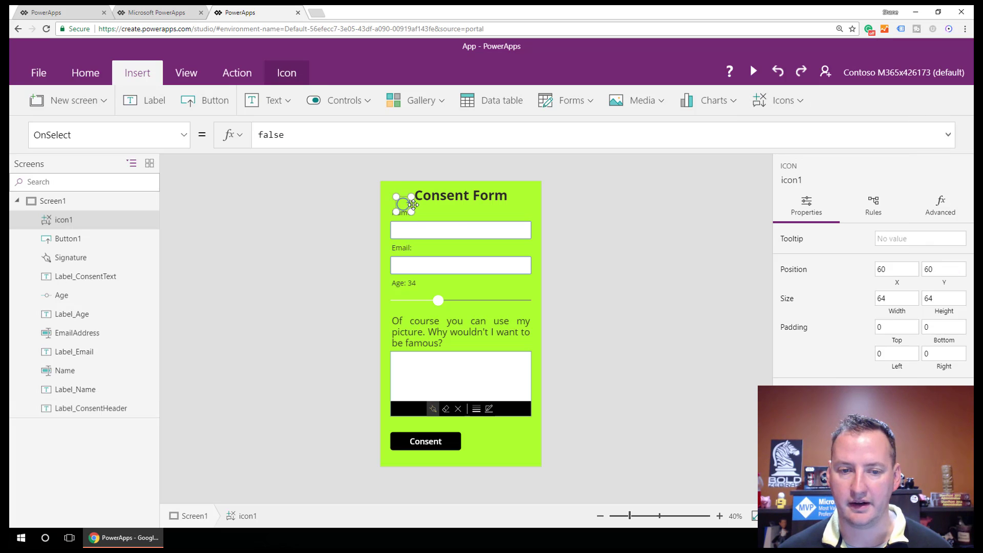
drag(412, 205, 497, 426)
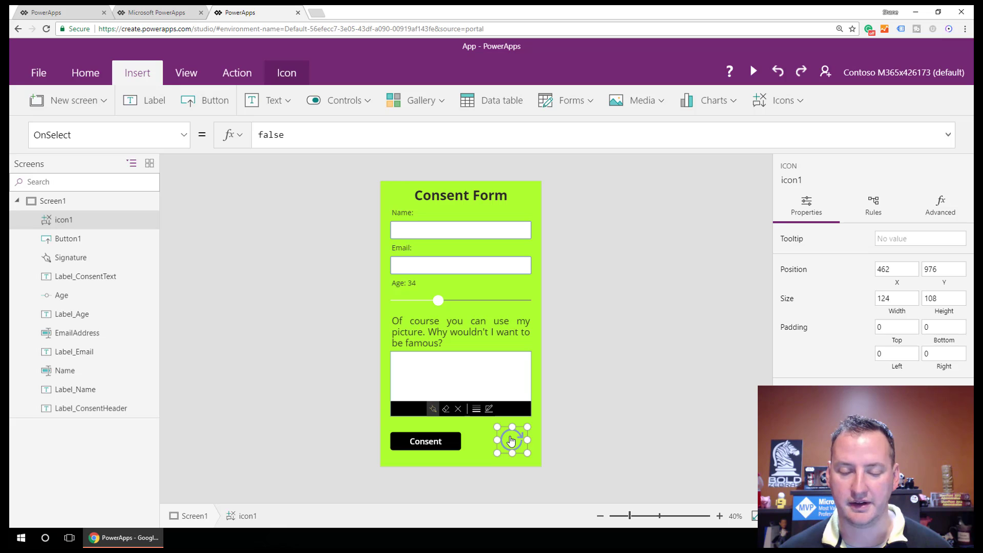
Step: Replace the icon's RGBA Color formula with Black
click(184, 138)
scroll(161, 209, up, 4)
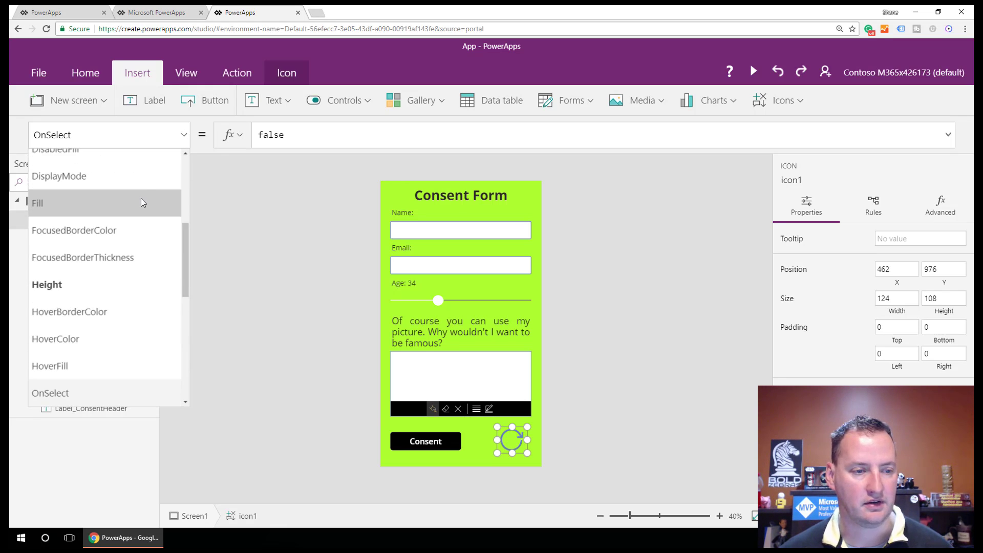
scroll(140, 198, up, 4)
click(143, 213)
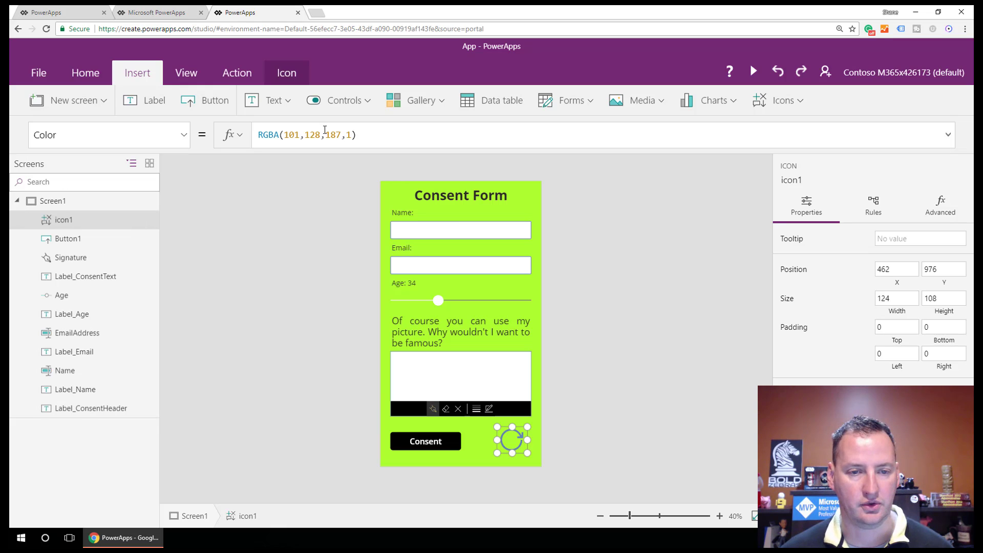
drag(391, 136, 242, 145)
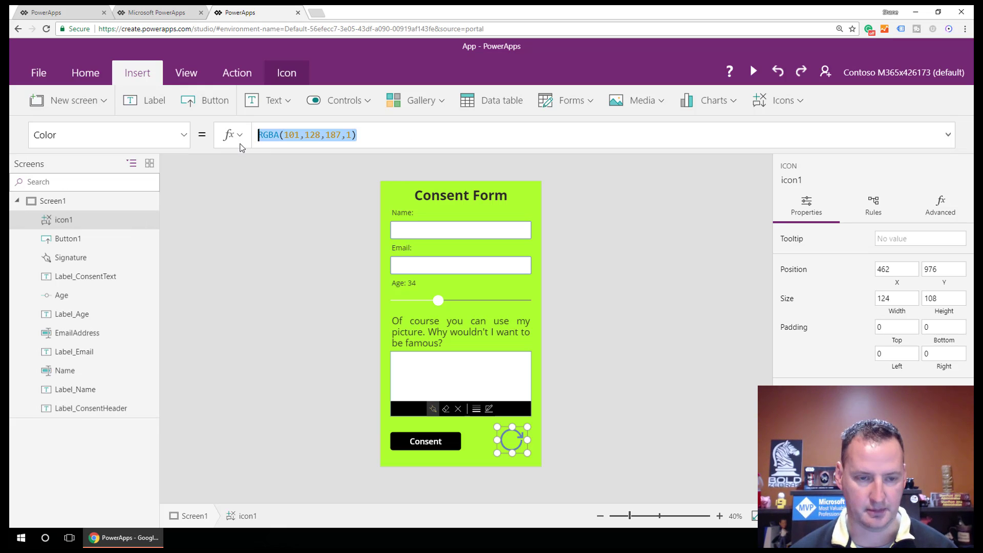
text(black)
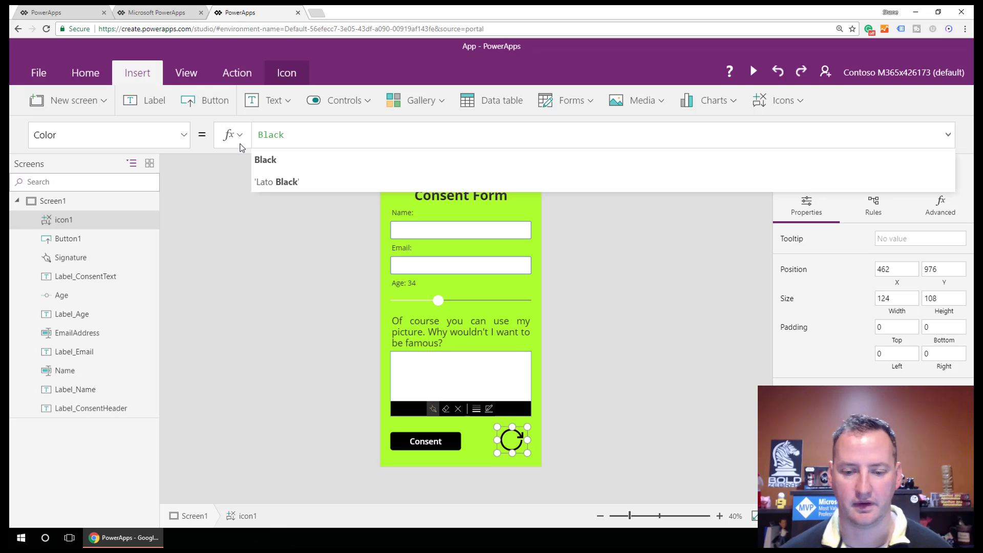
click(486, 441)
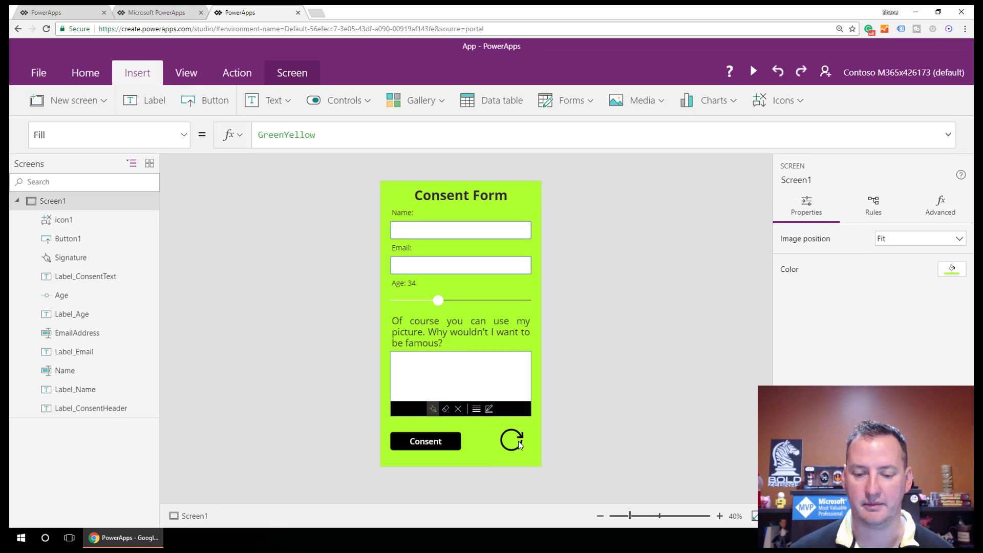
Step: Reselect the refresh icon and bring up its OnSelect property in the formula bar
click(511, 428)
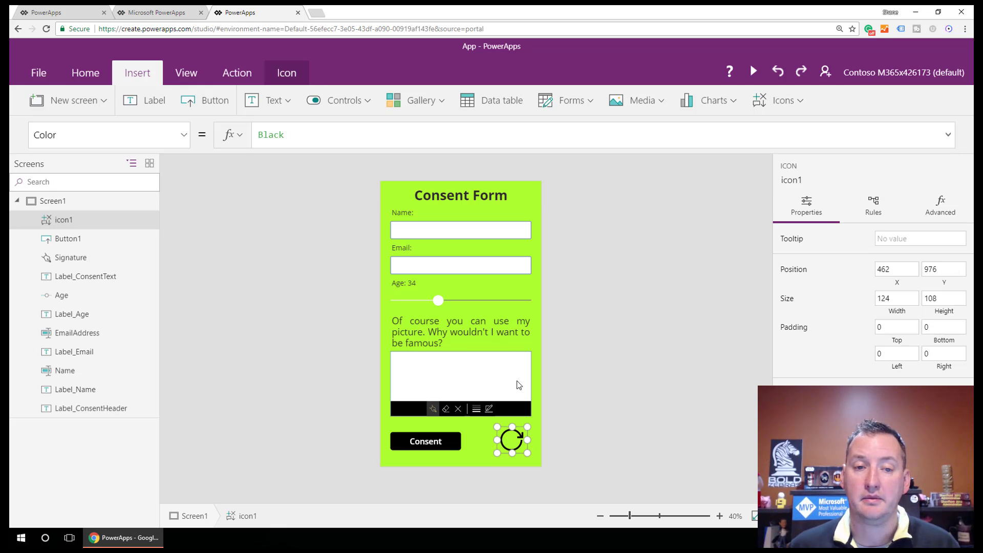
click(183, 135)
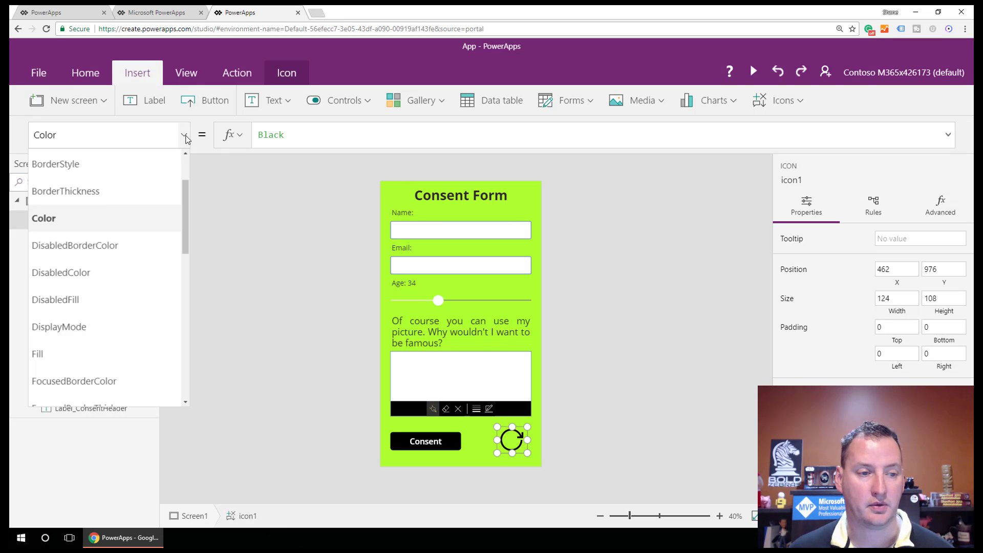
scroll(90, 302, down, 5)
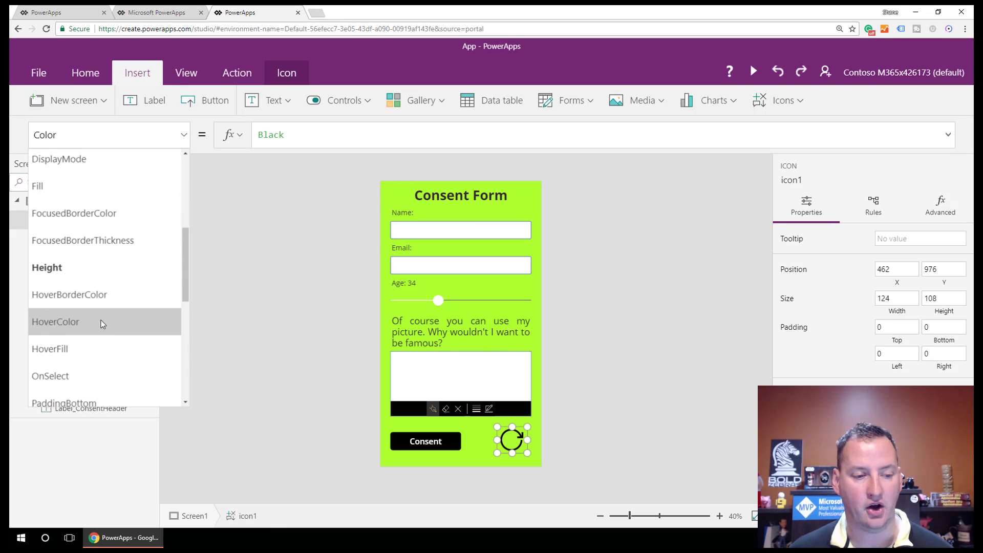
click(82, 297)
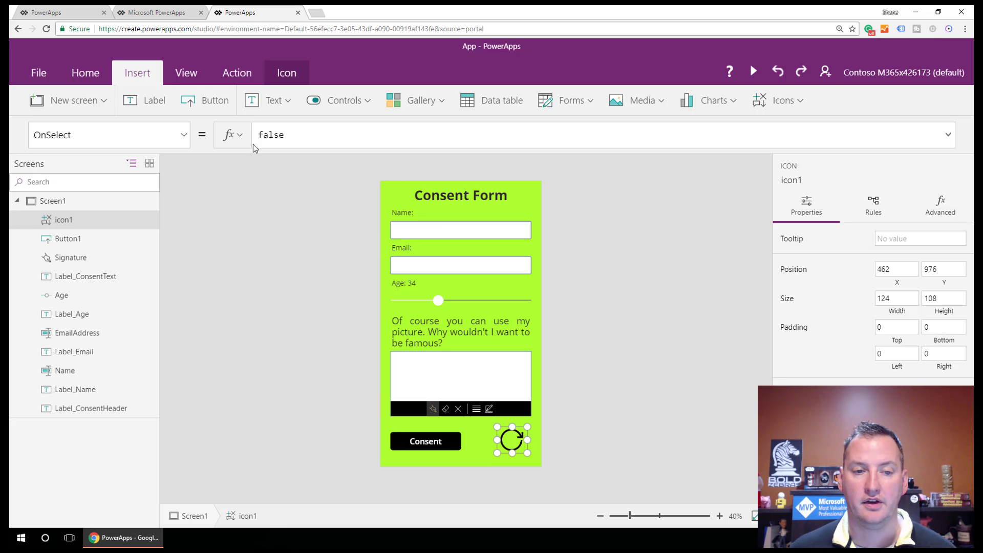
Step: Replace icon1's OnSelect false with Reset(Name);Reset(EmailAddress);Reset(Age);Reset(Signature)
drag(320, 136, 251, 139)
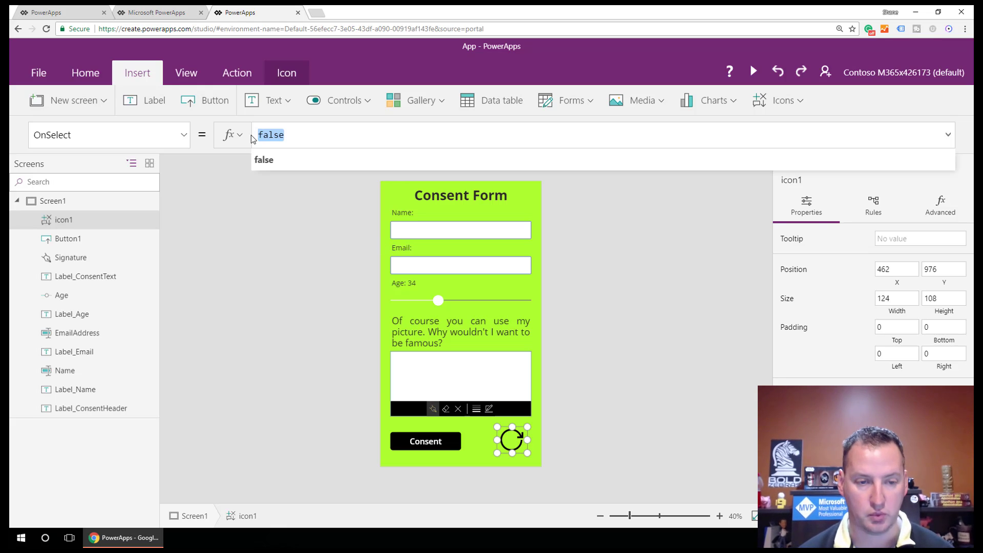
text(Reset)
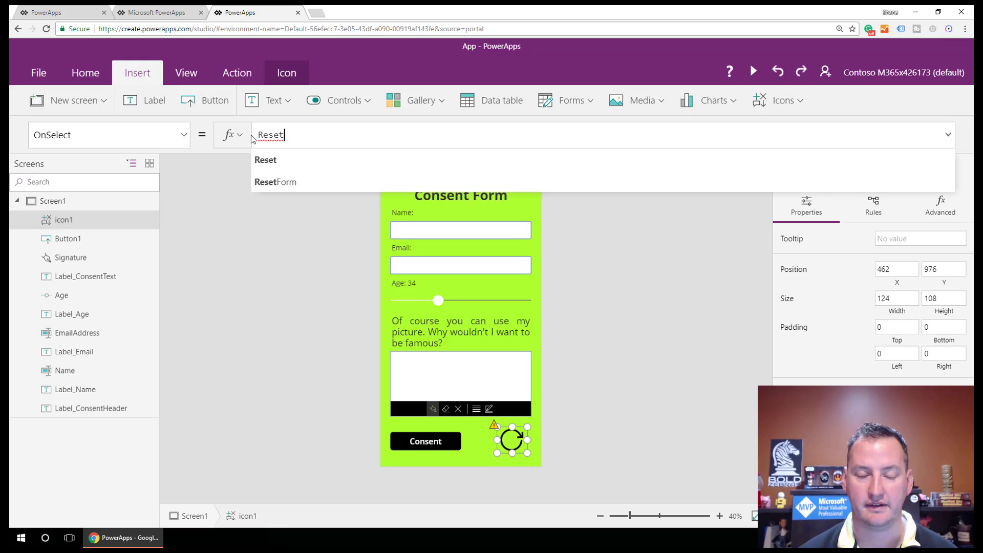
text(()
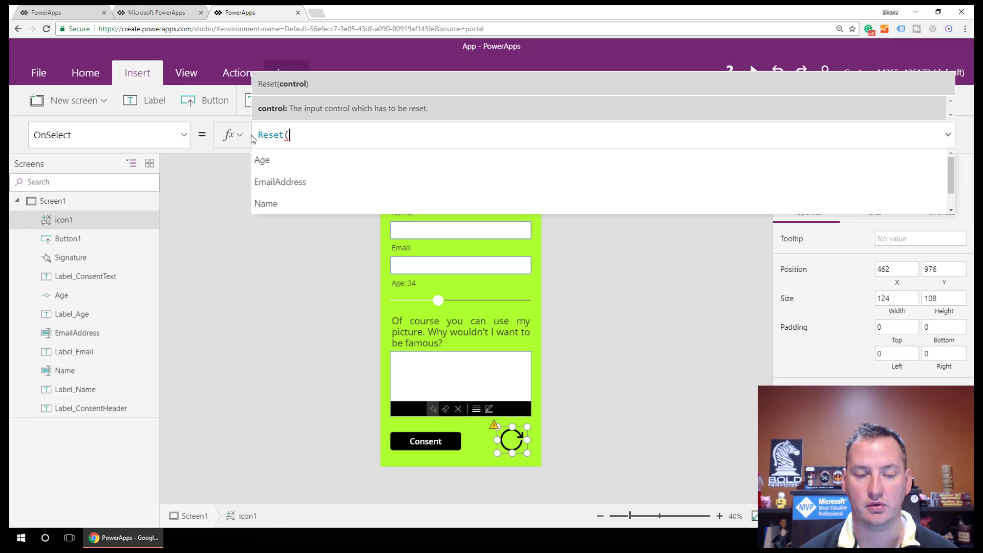
text(N)
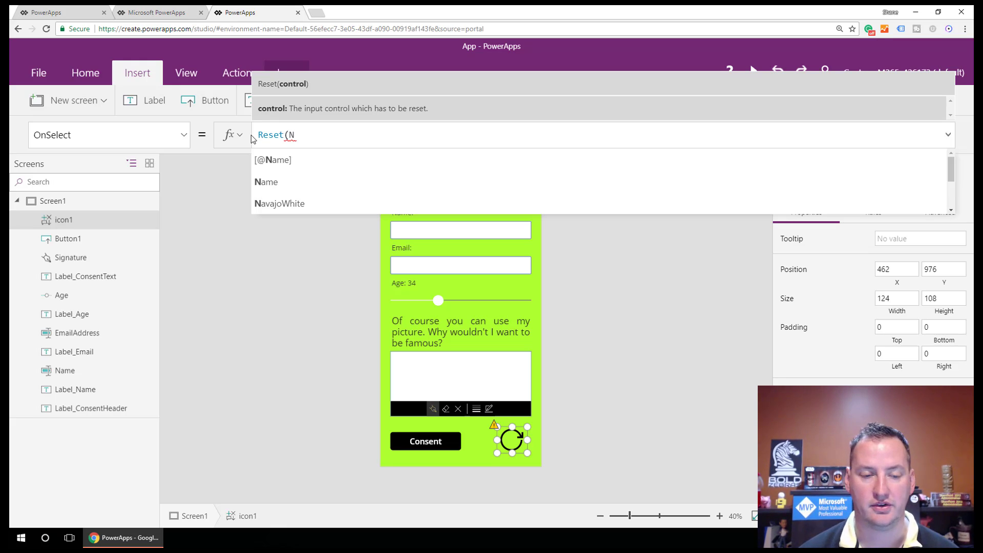
key(Down)
key(Tab)
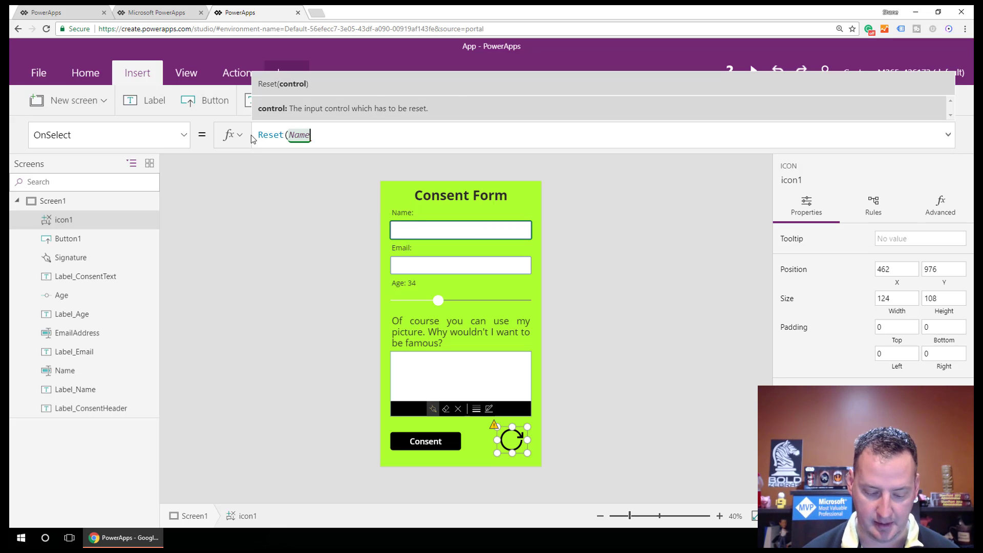
text())
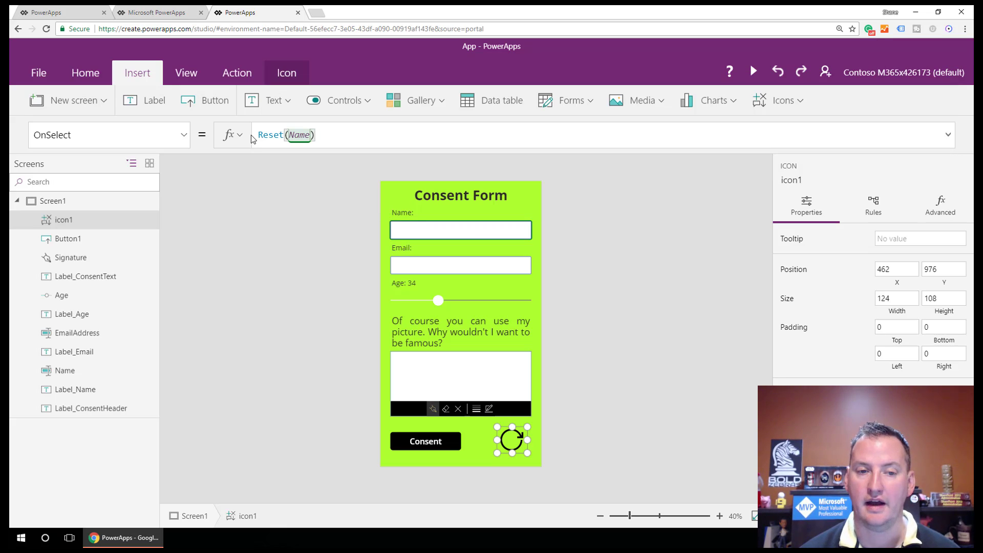
text(;)
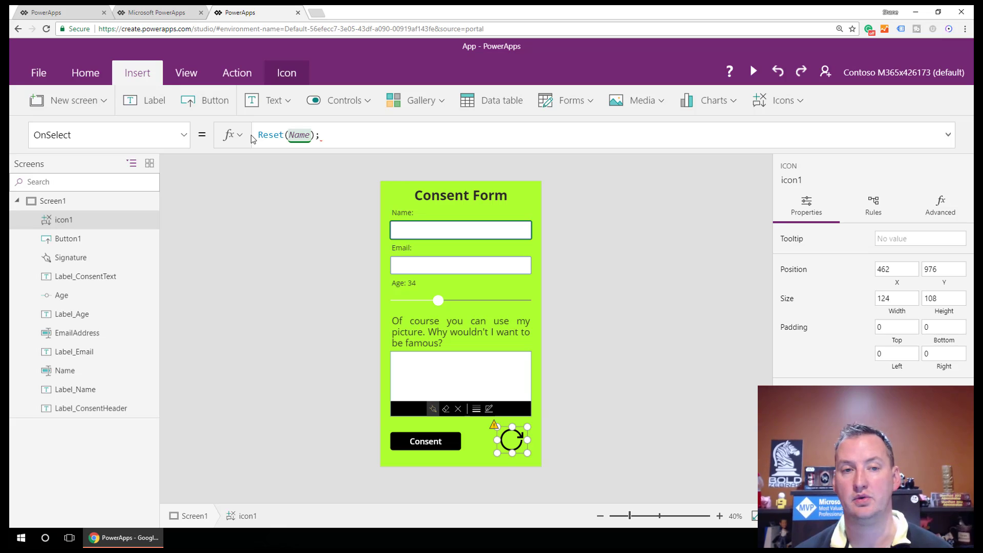
text(REset)
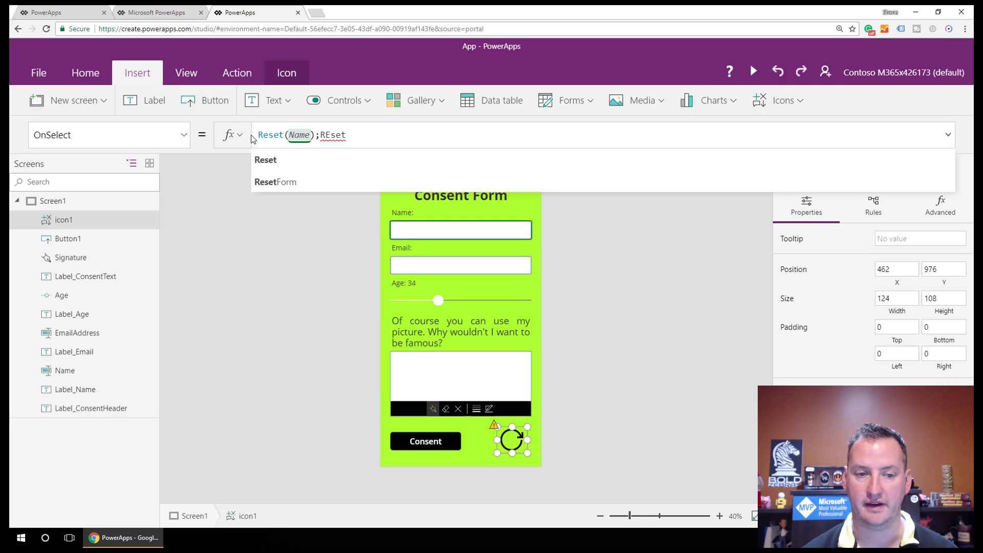
text(()
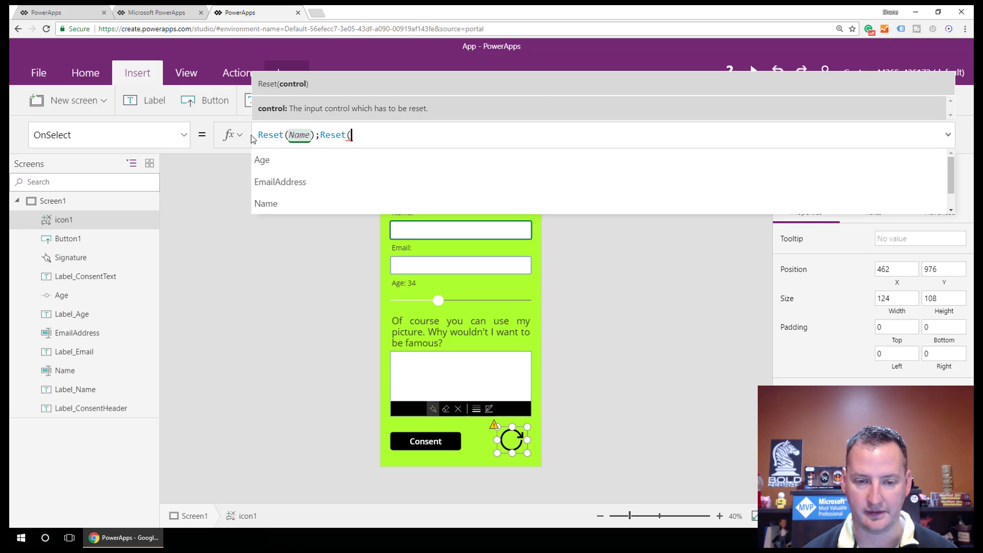
text(Ema)
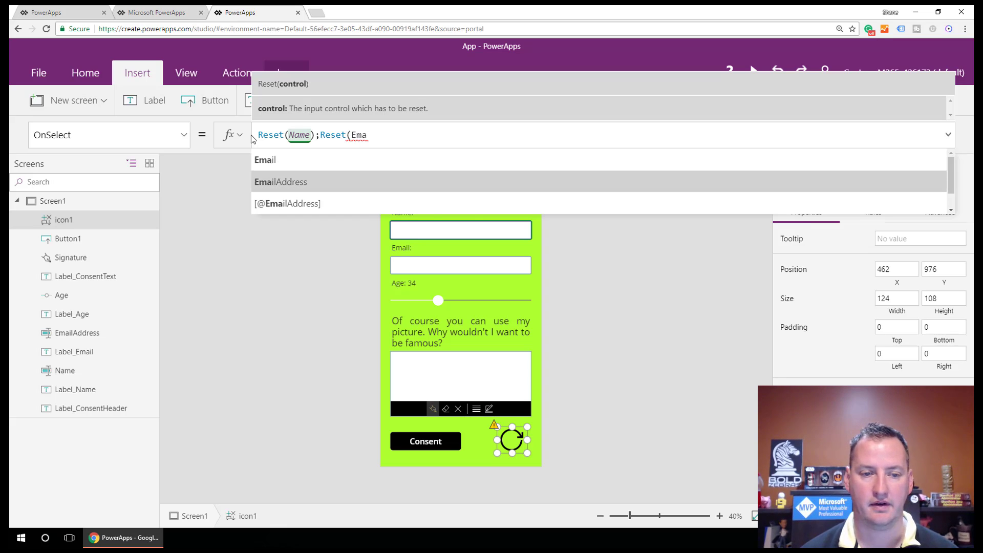
key(Tab)
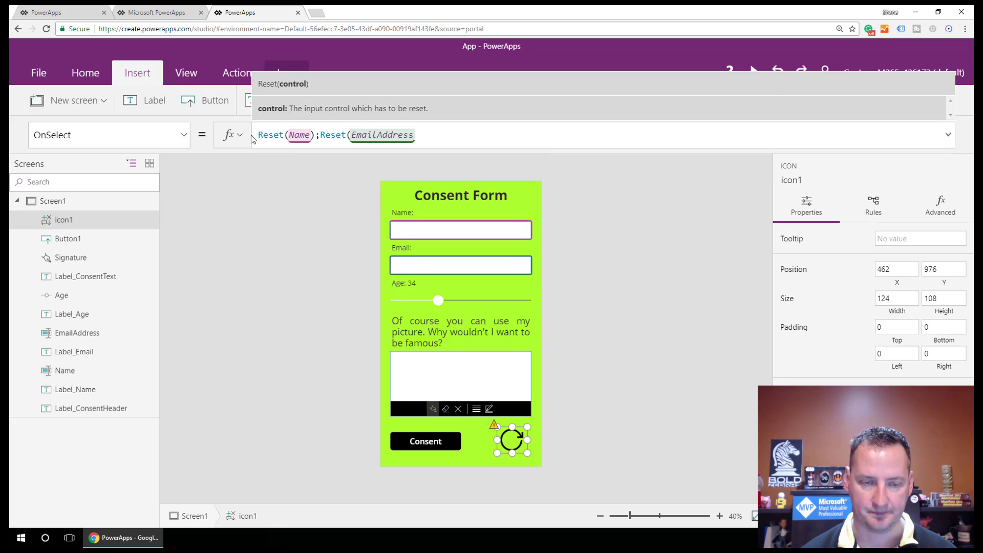
text();)
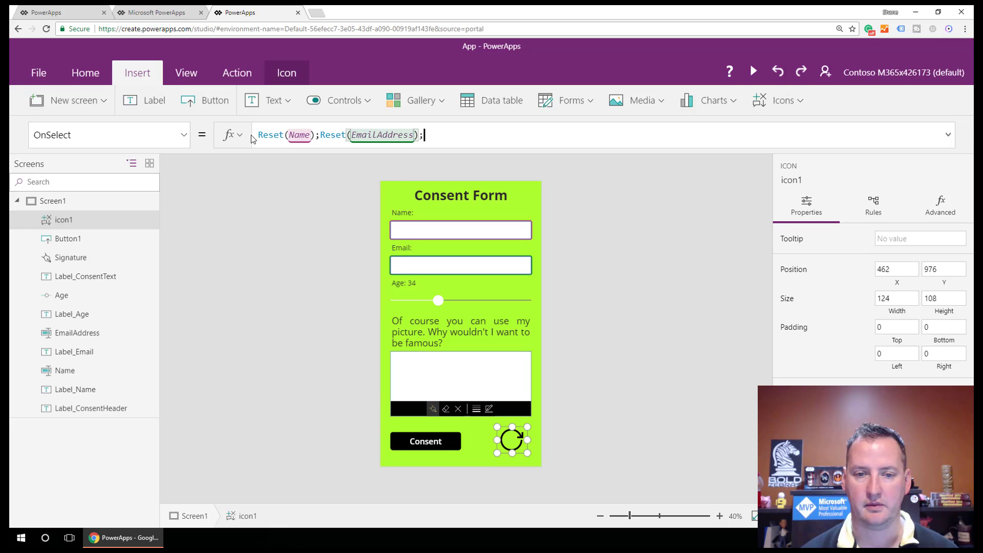
text(REse)
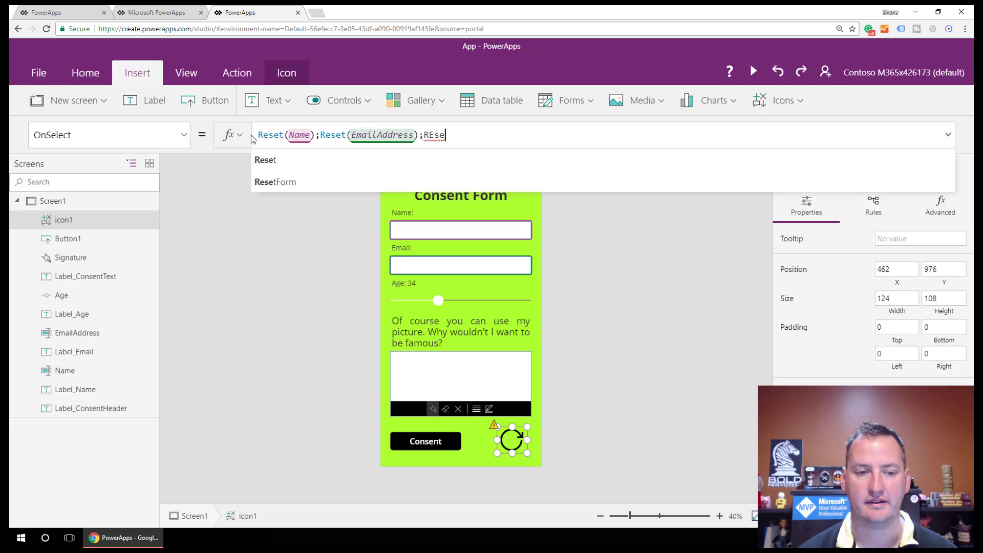
key(Tab)
text(Age)
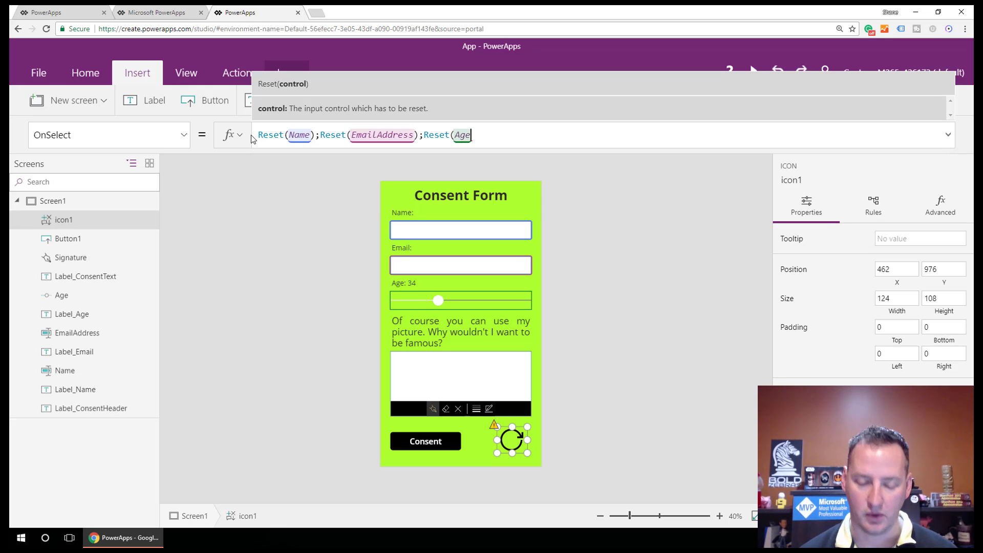
text())
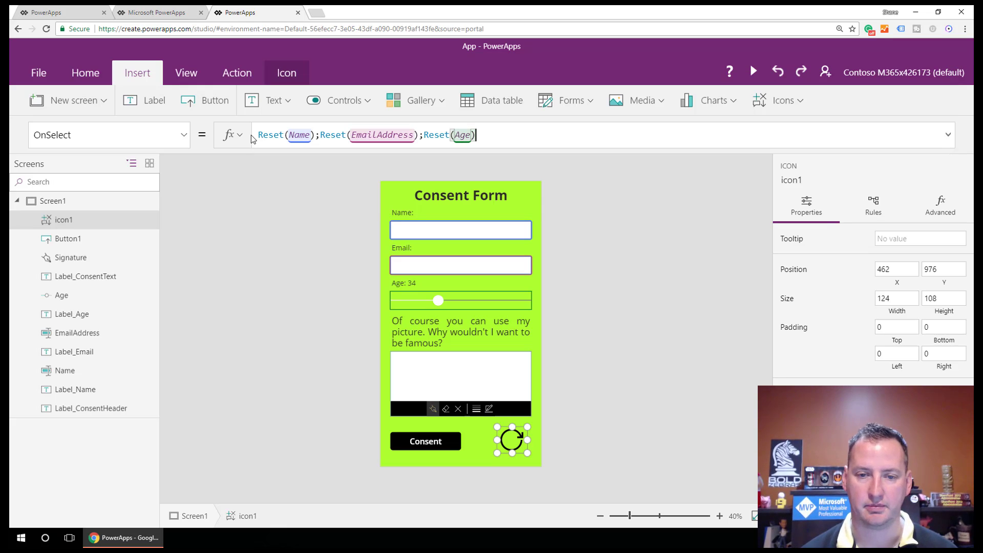
text(;)
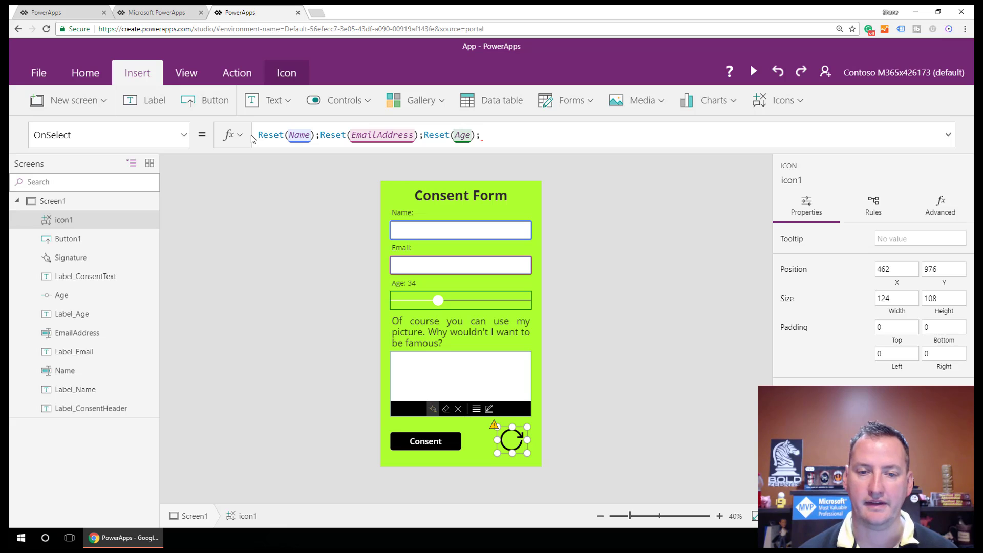
text(REset()
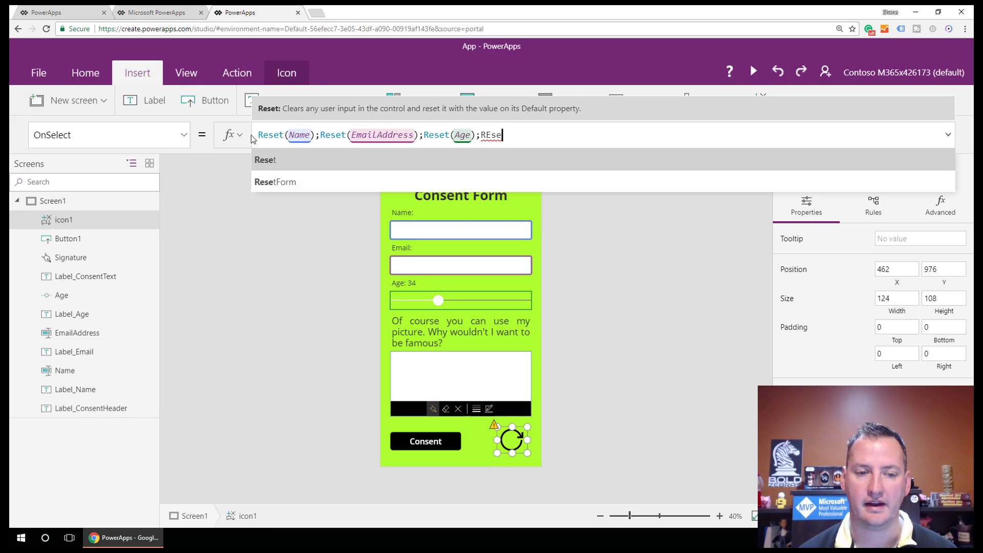
text(Sig)
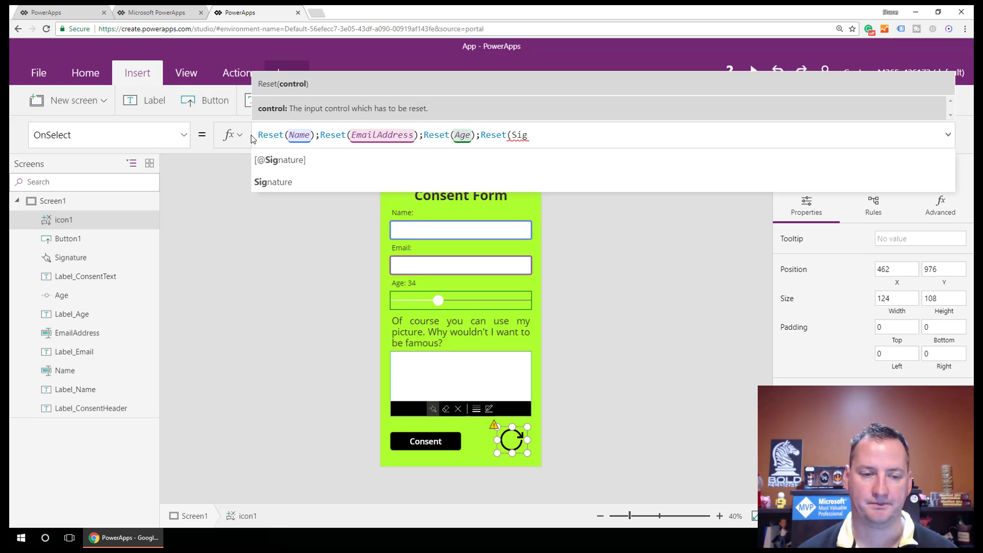
text(nature)
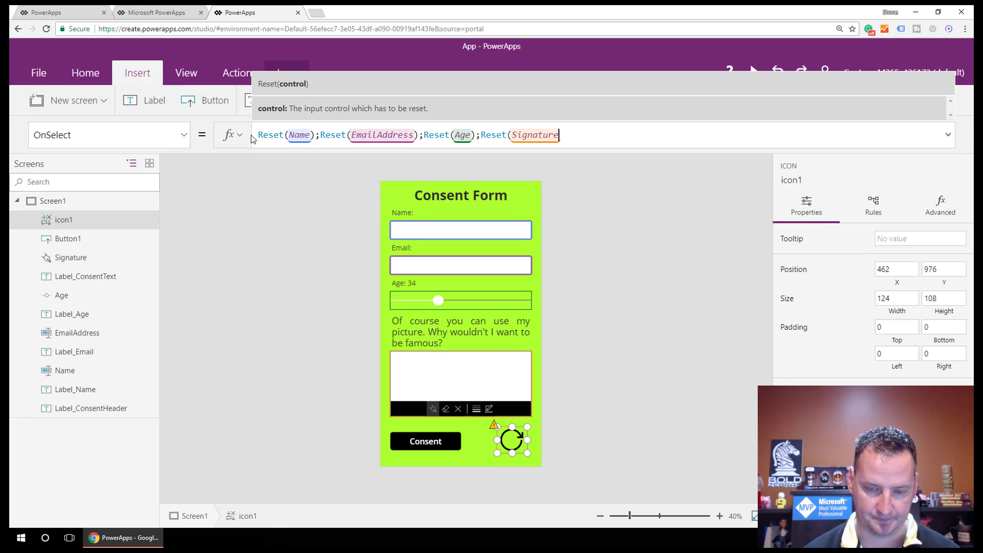
text())
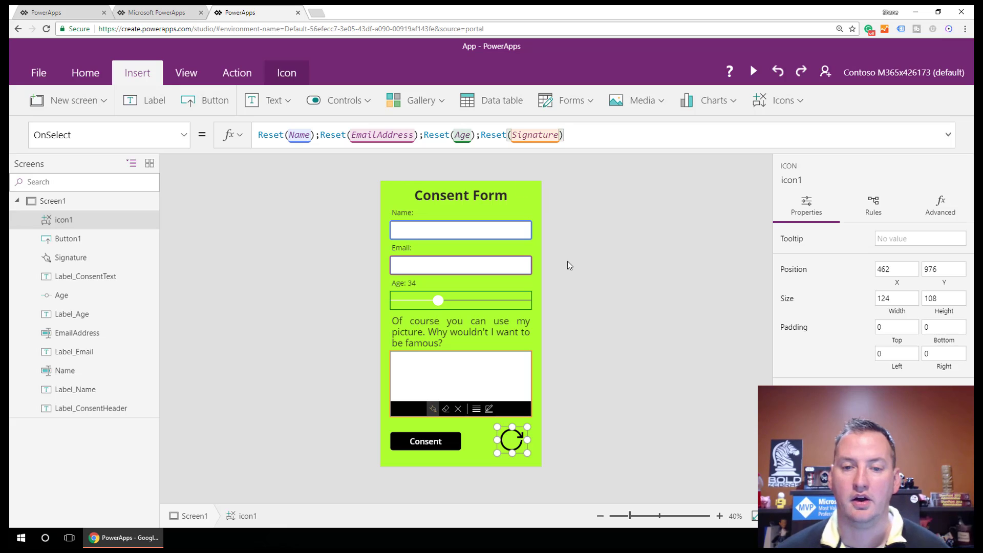
Step: Preview the app and enter a test name, a test email and age 22
click(478, 446)
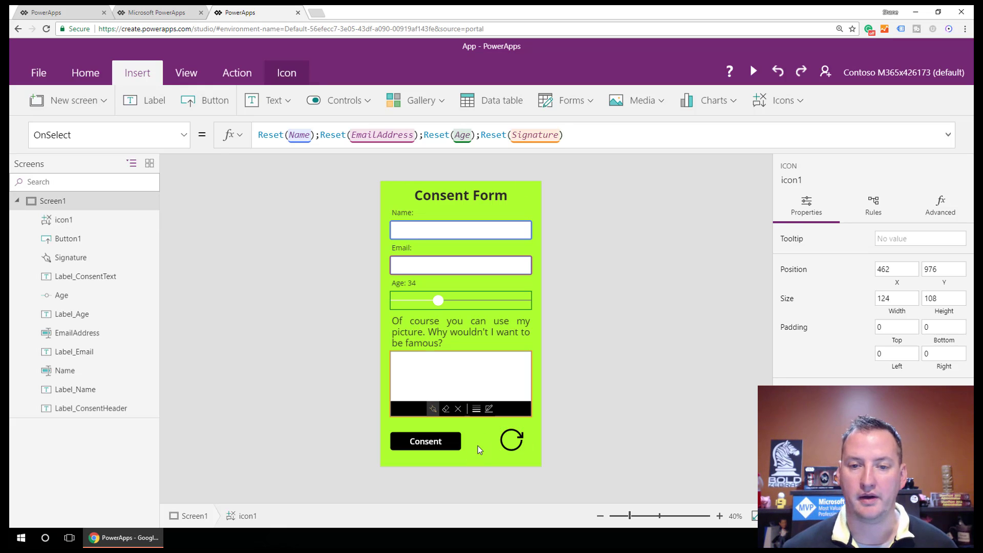
click(754, 73)
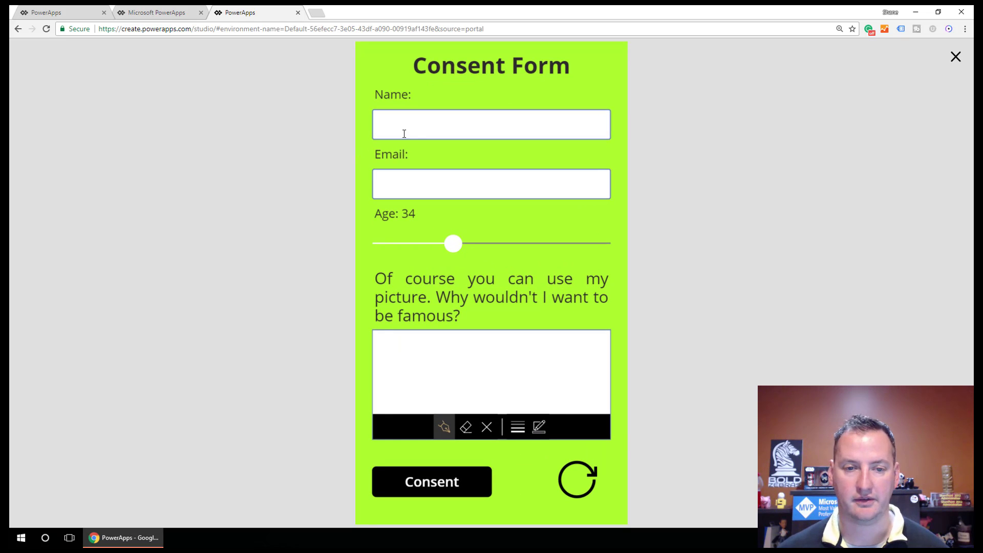
click(434, 125)
text(drtsdr)
click(438, 178)
text(asese)
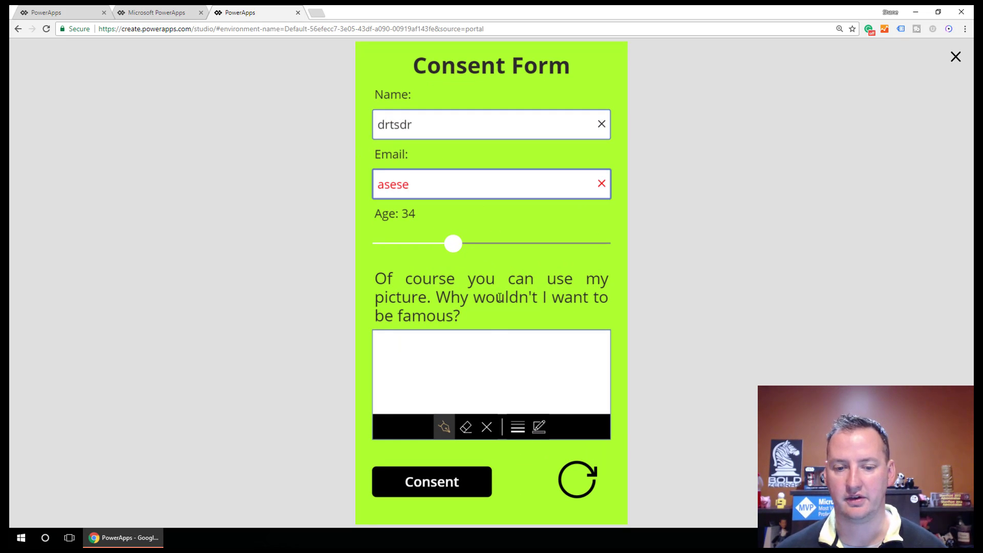
mouse_move(457, 240)
drag(458, 240, 425, 243)
Step: Draw a signature, add a green pen stroke, then reset the form with the icon
mouse_move(472, 357)
mouse_down()
mouse_move(429, 363)
mouse_move(432, 390)
mouse_up()
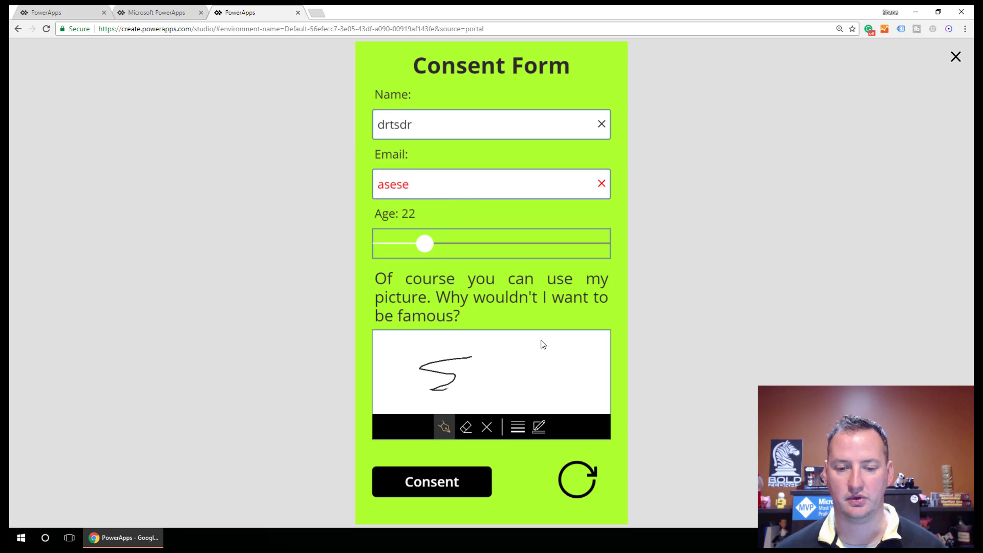
mouse_move(542, 340)
mouse_down()
mouse_move(492, 384)
mouse_move(508, 379)
mouse_up()
click(539, 428)
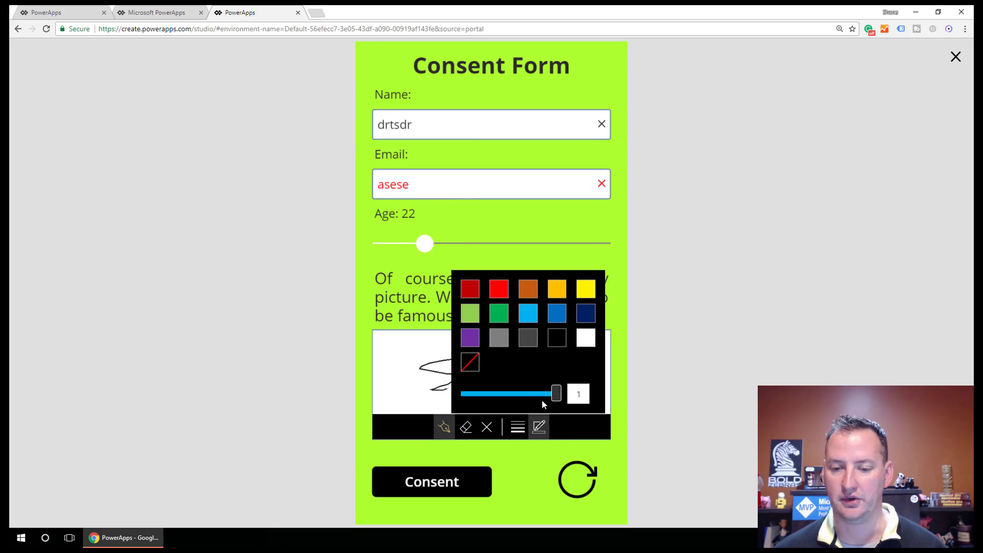
click(498, 314)
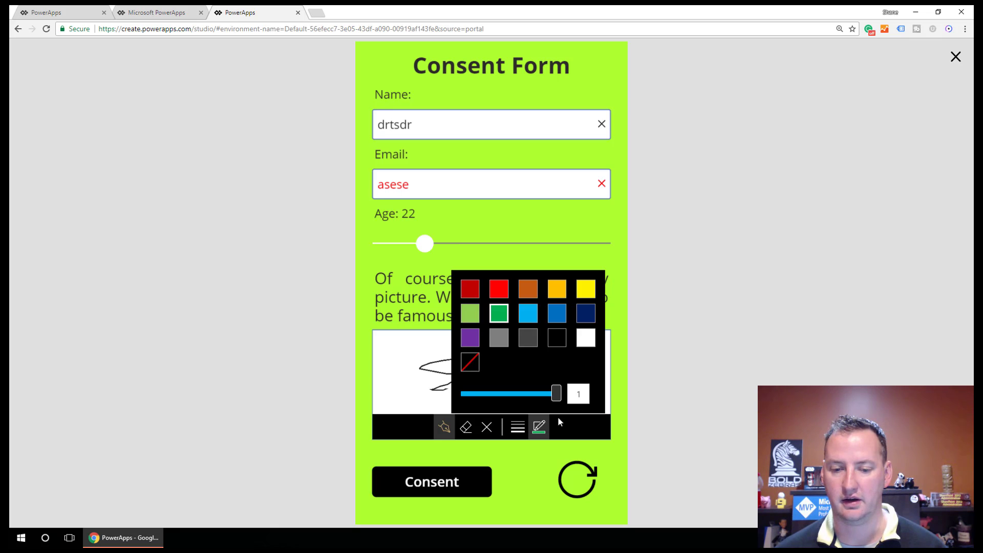
mouse_move(390, 351)
mouse_down()
mouse_move(474, 342)
mouse_move(477, 366)
mouse_up()
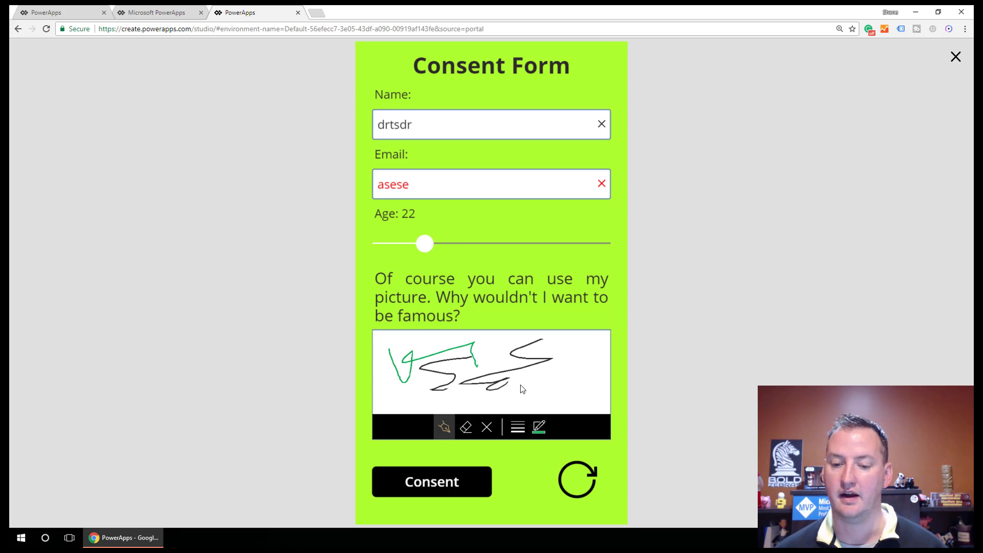
click(577, 489)
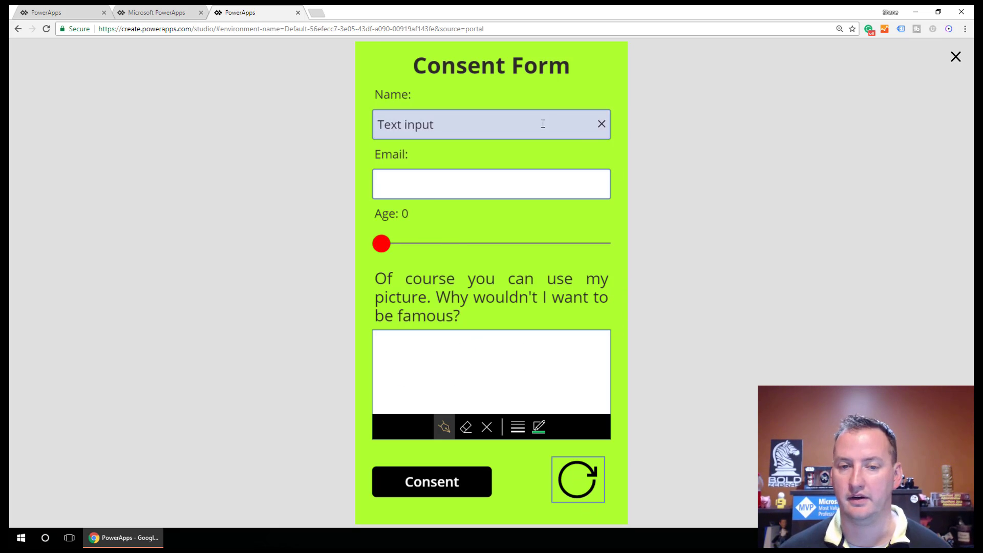
Step: Back in the editor, clear the Name box's 'Text input' default value
click(956, 56)
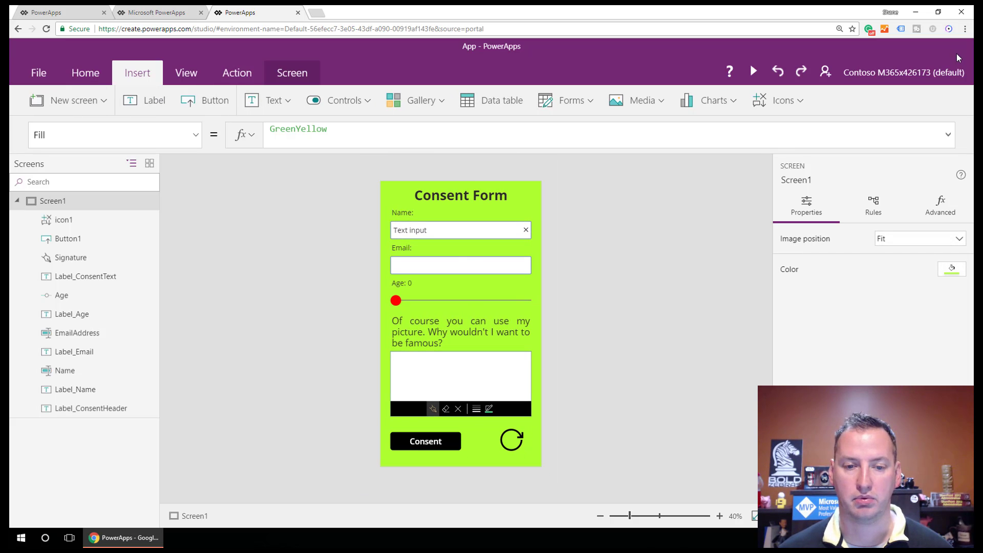
click(441, 233)
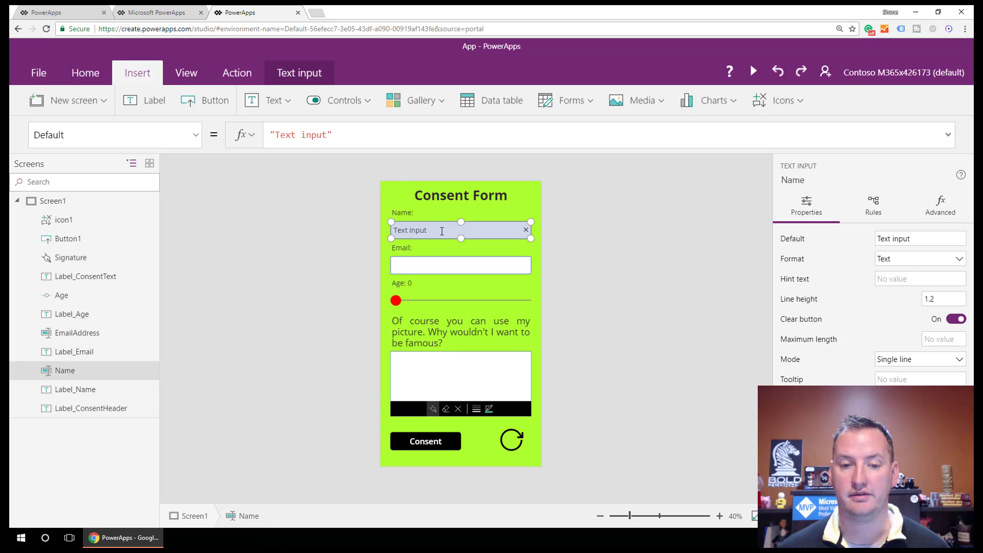
drag(442, 231, 389, 229)
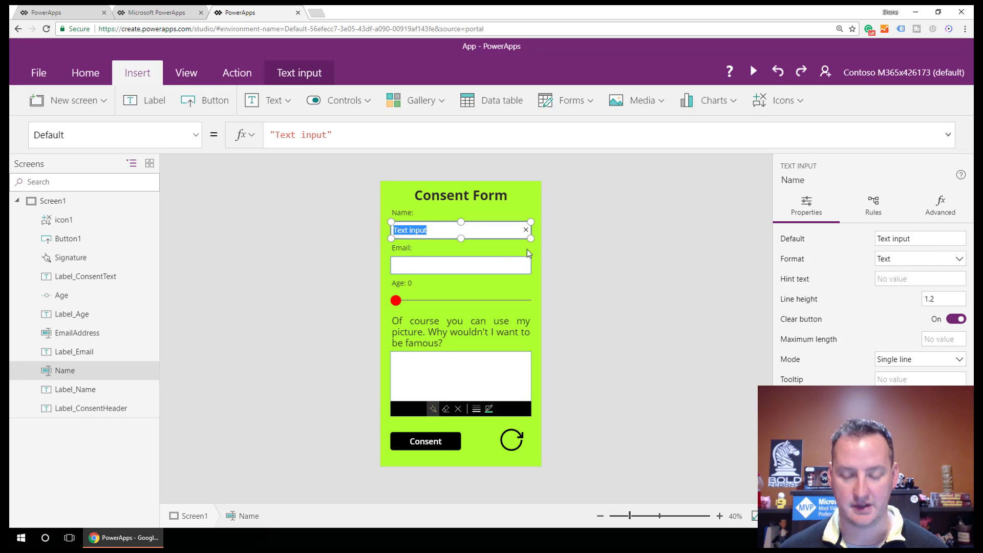
key(BackSpace)
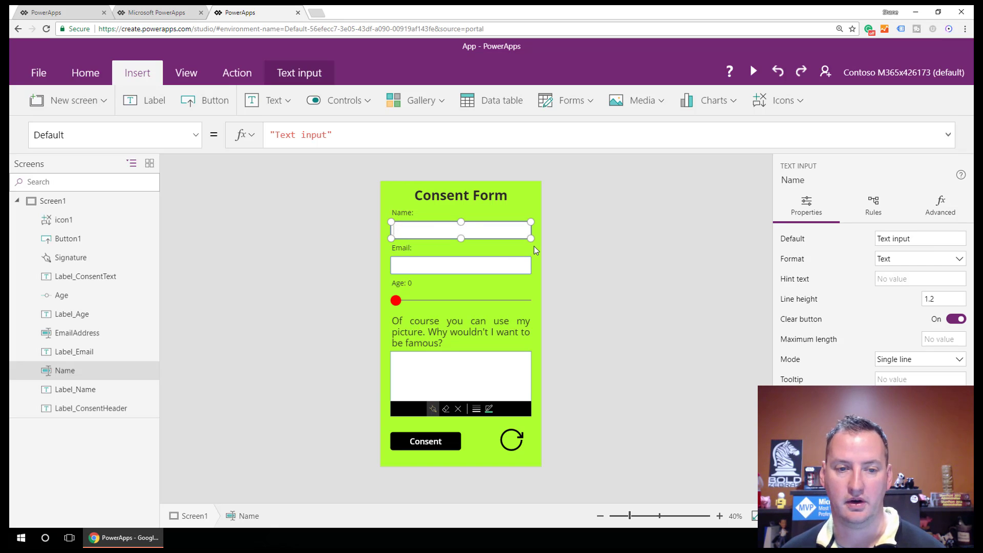
drag(328, 134, 270, 135)
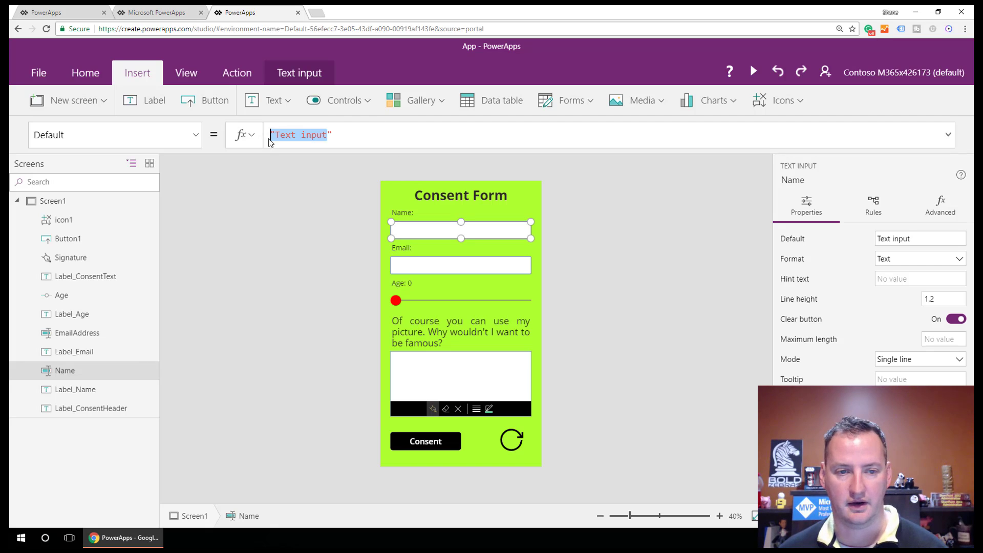
key(BackSpace)
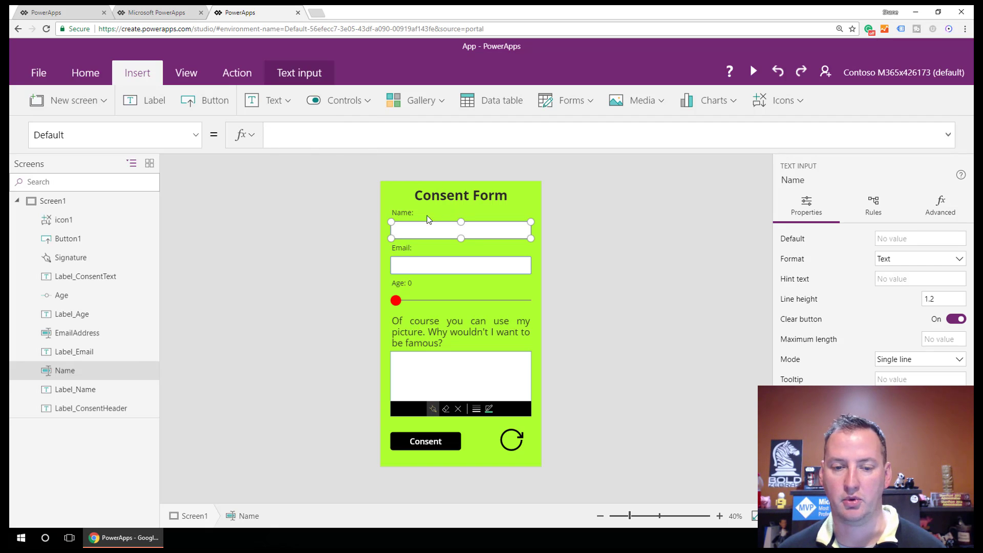
click(453, 268)
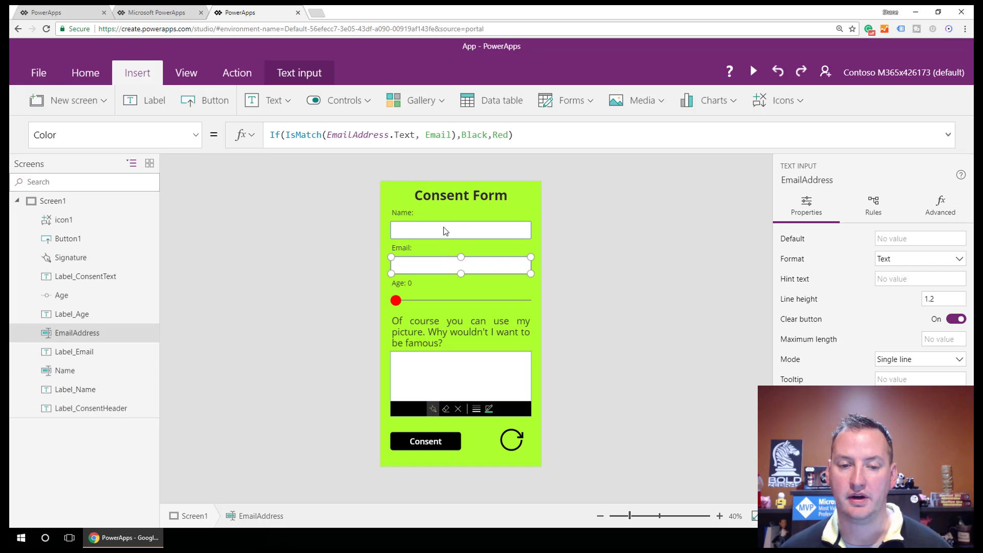
click(443, 228)
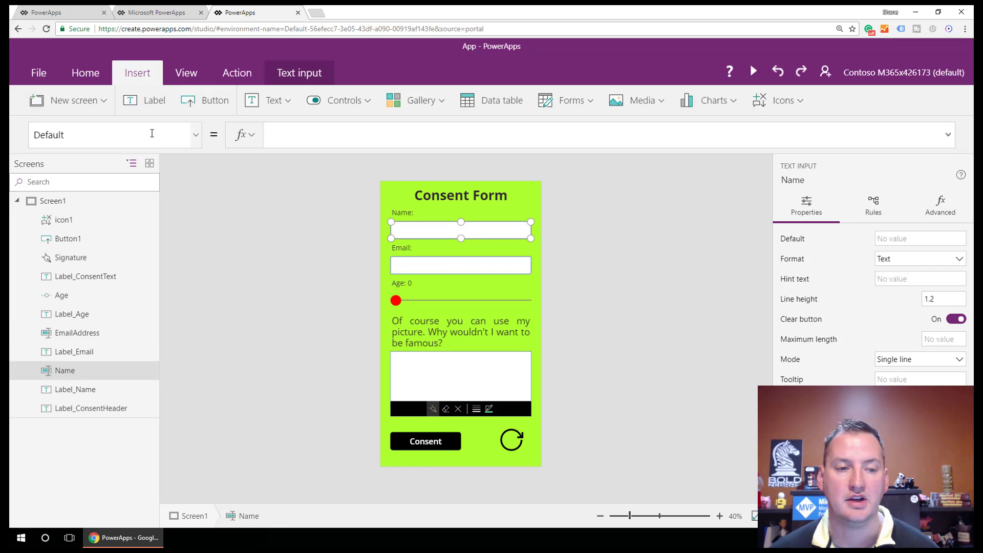
Step: Set the Name box's HintText to "What is your name?"
click(197, 140)
scroll(155, 186, down, 3)
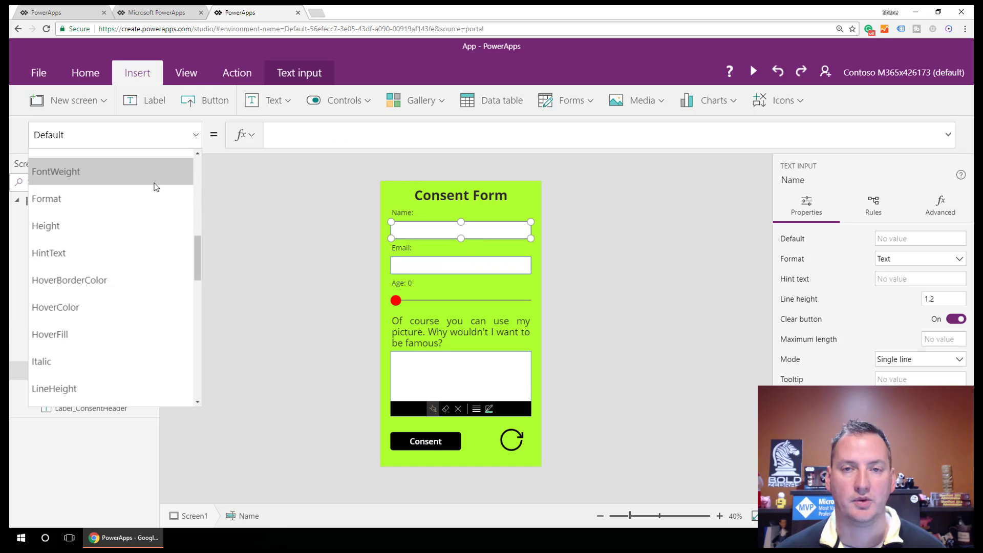
click(133, 253)
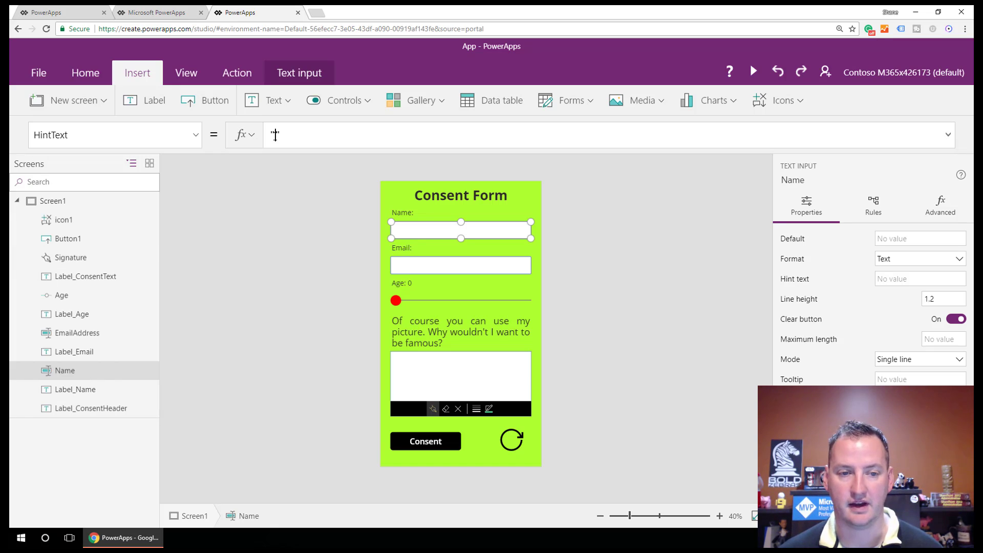
key(Left)
text(at is your)
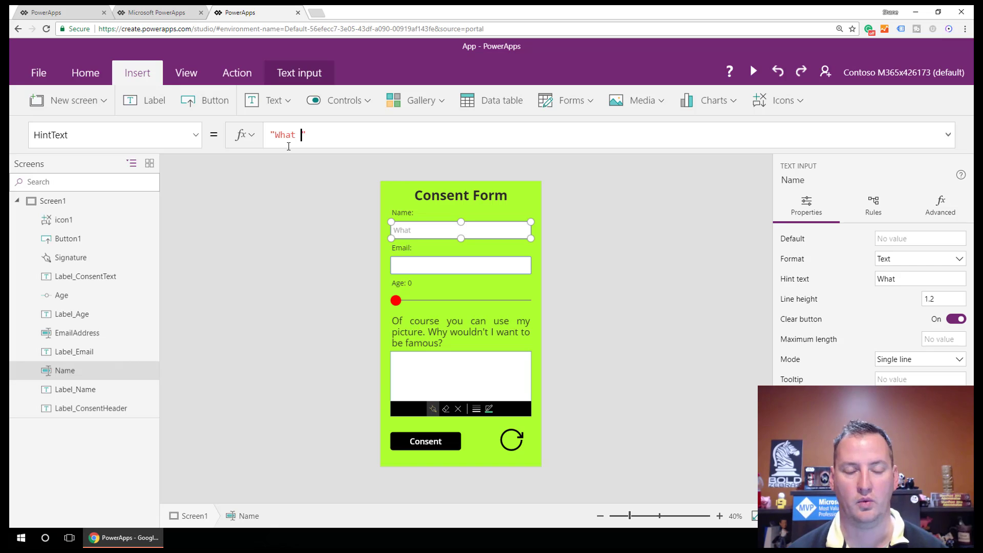
text( name?)
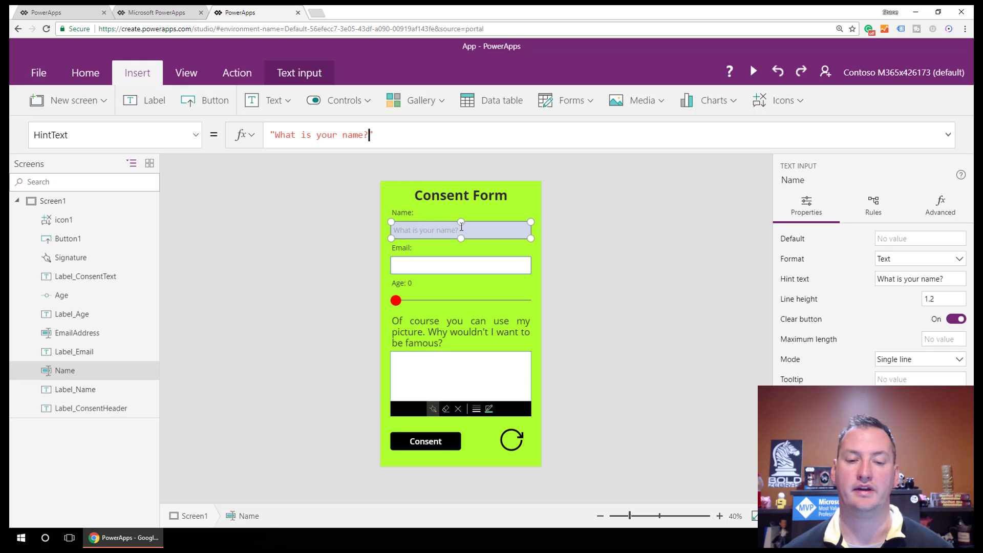
click(445, 261)
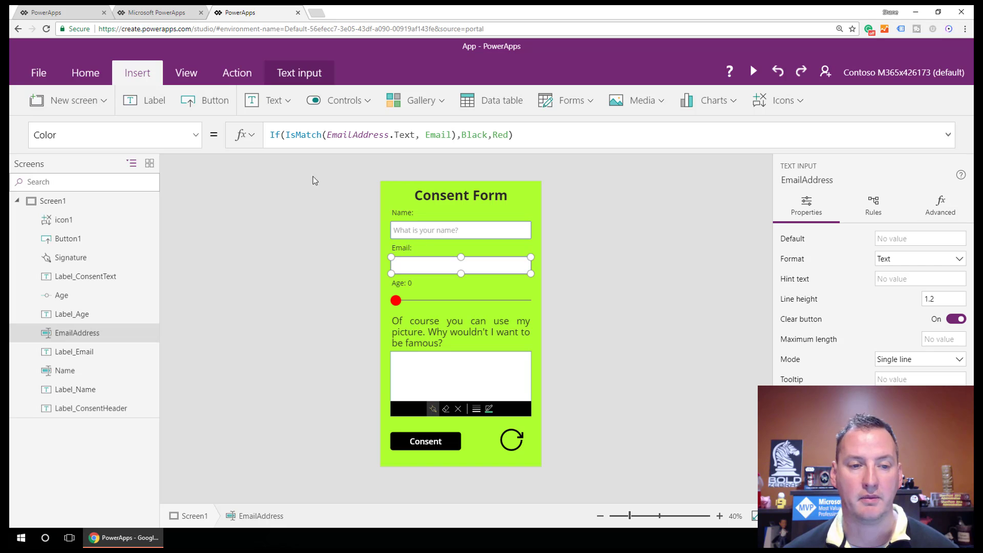
Step: Set the EmailAddress input's HintText to "What is your email address?"
click(195, 135)
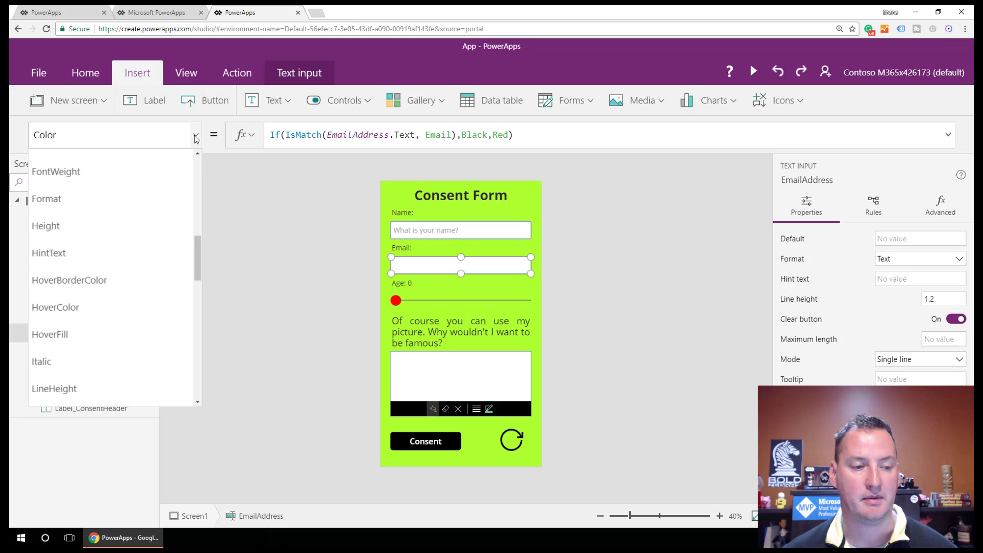
click(118, 253)
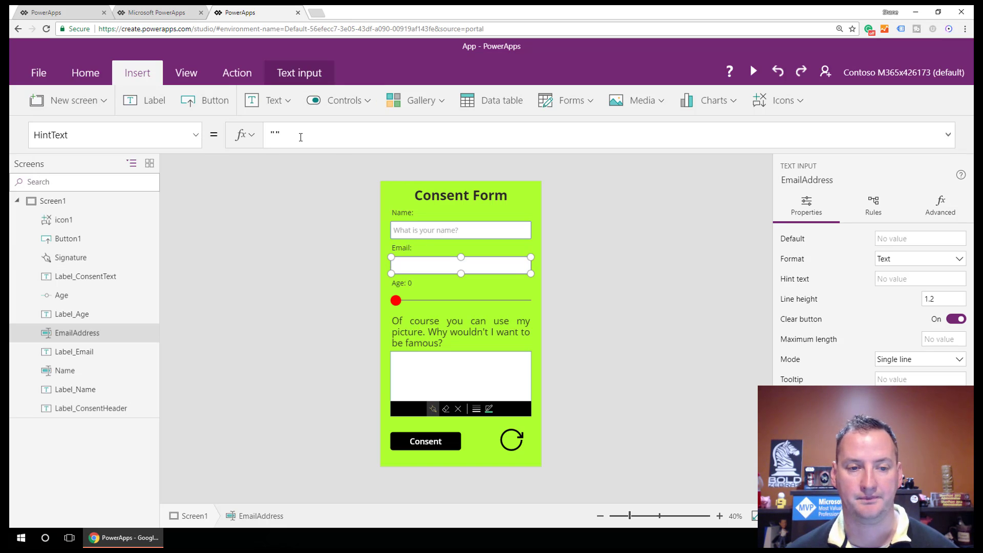
click(271, 134)
text(What )
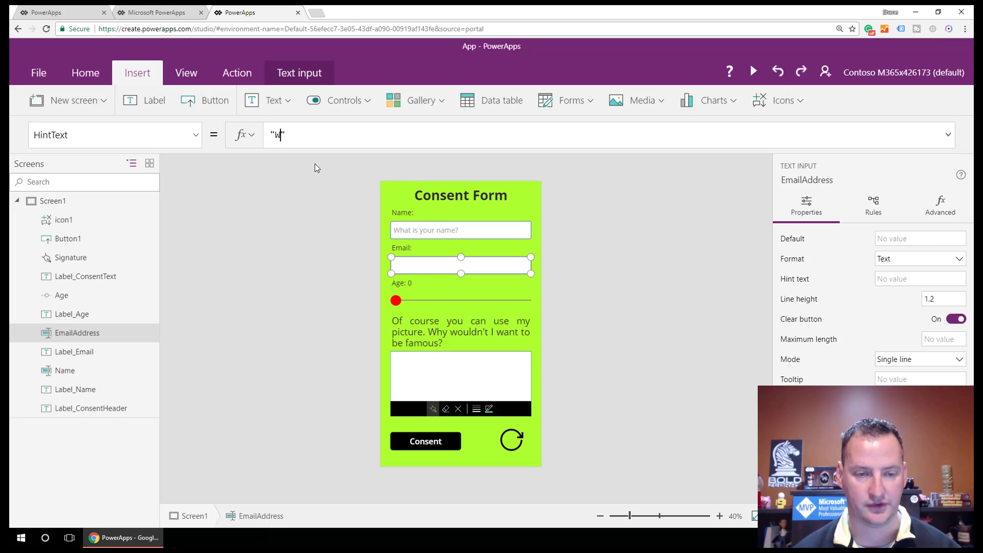
text(is your email add)
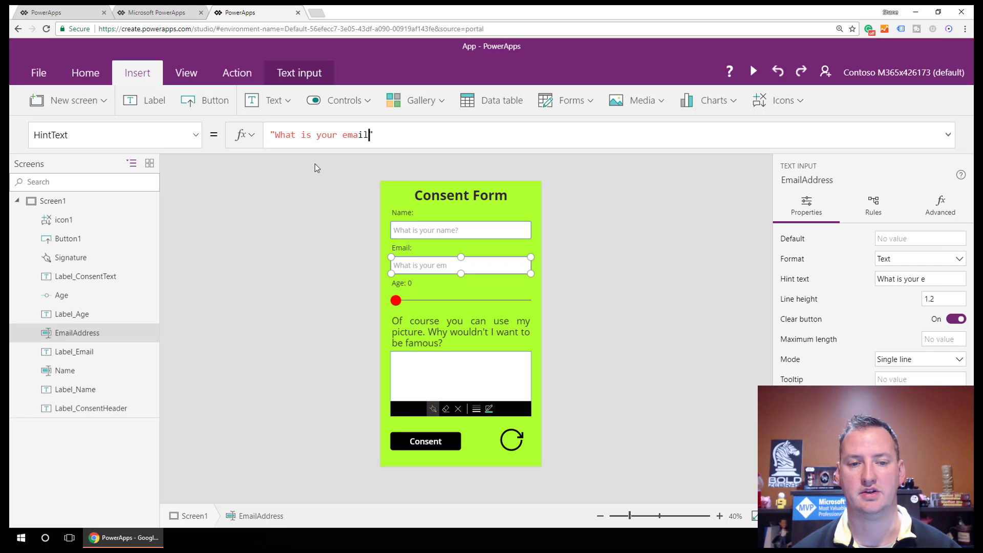
text(ress?)
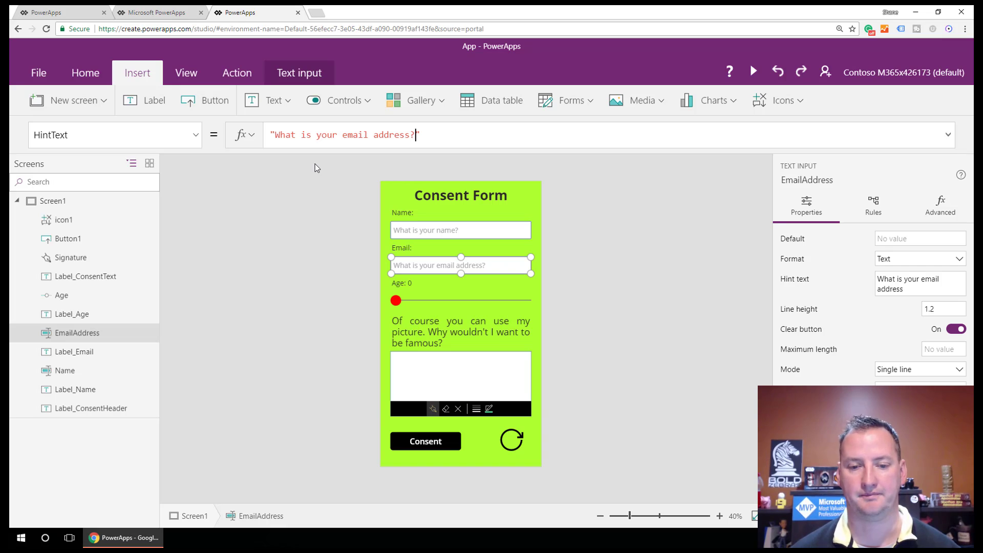
click(487, 245)
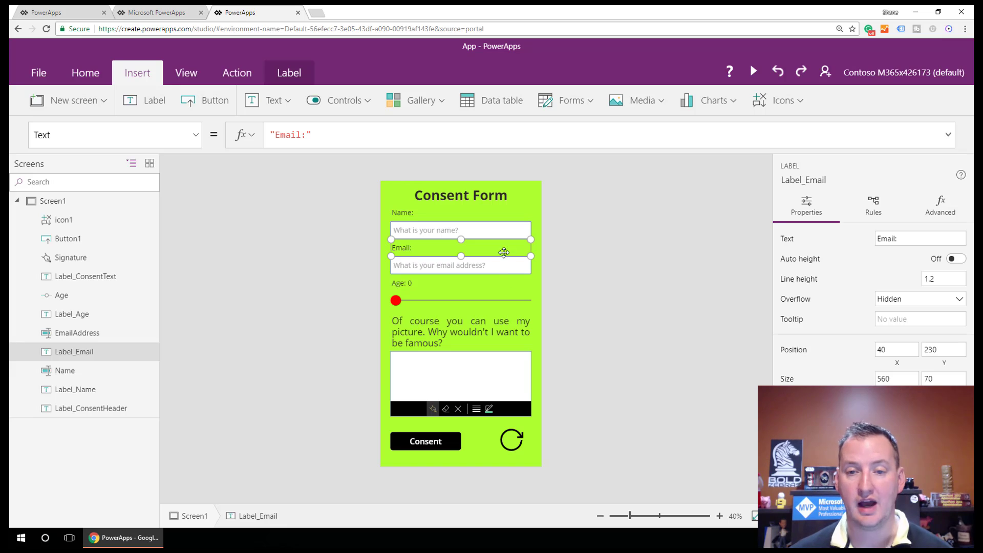
Step: Add a toggle beside the label and set its FalseText to "No"
click(367, 101)
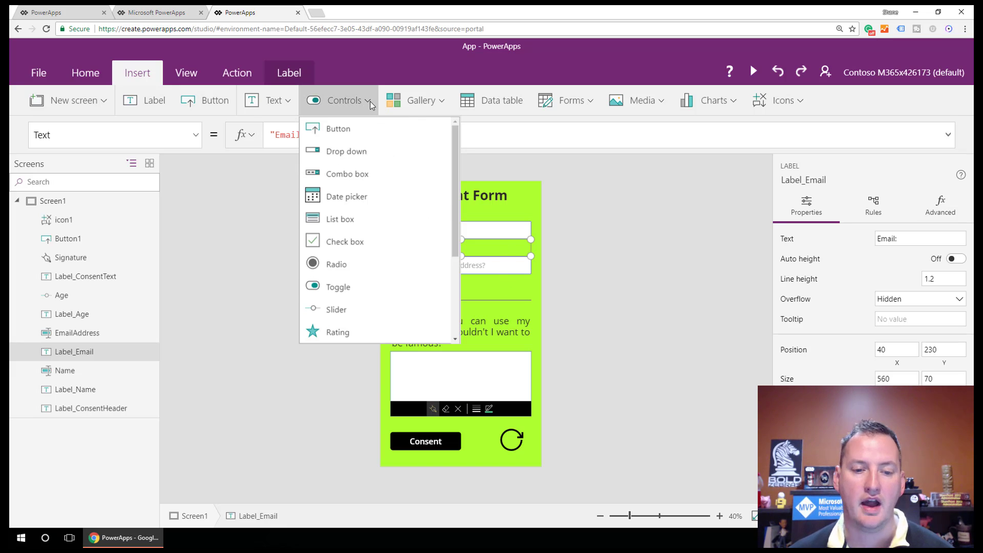
click(337, 288)
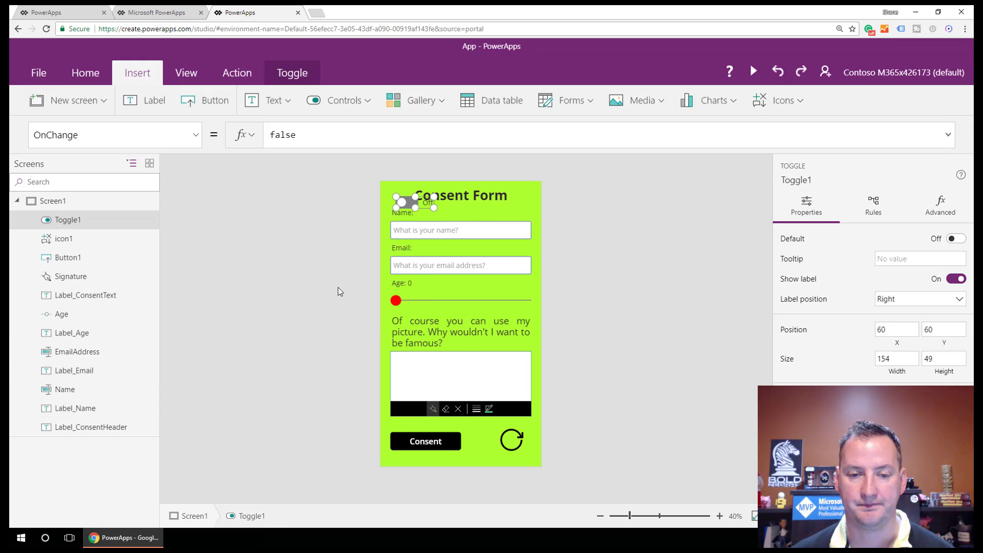
drag(418, 208, 507, 278)
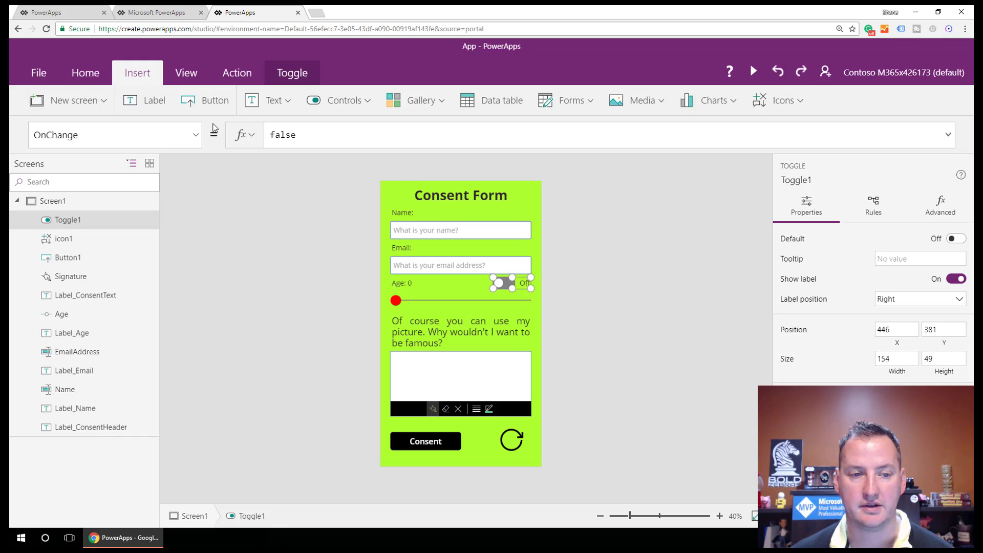
click(195, 135)
scroll(154, 259, up, 3)
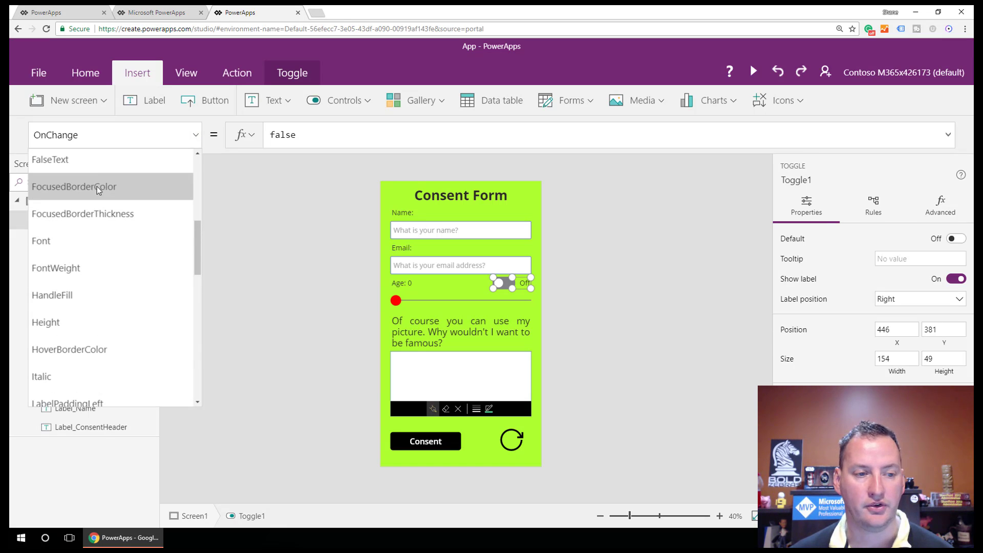
click(93, 160)
click(305, 142)
key(ctrl+a)
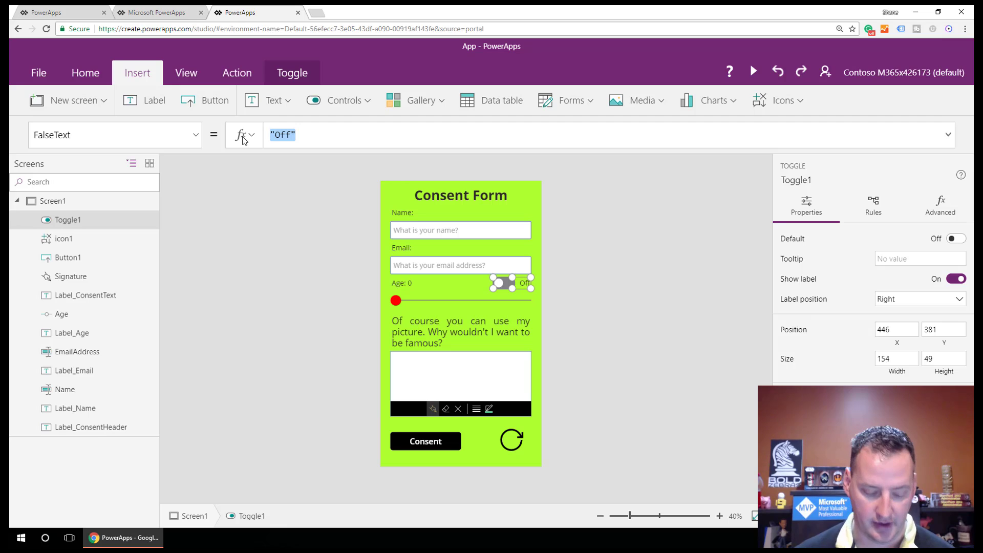
text("No")
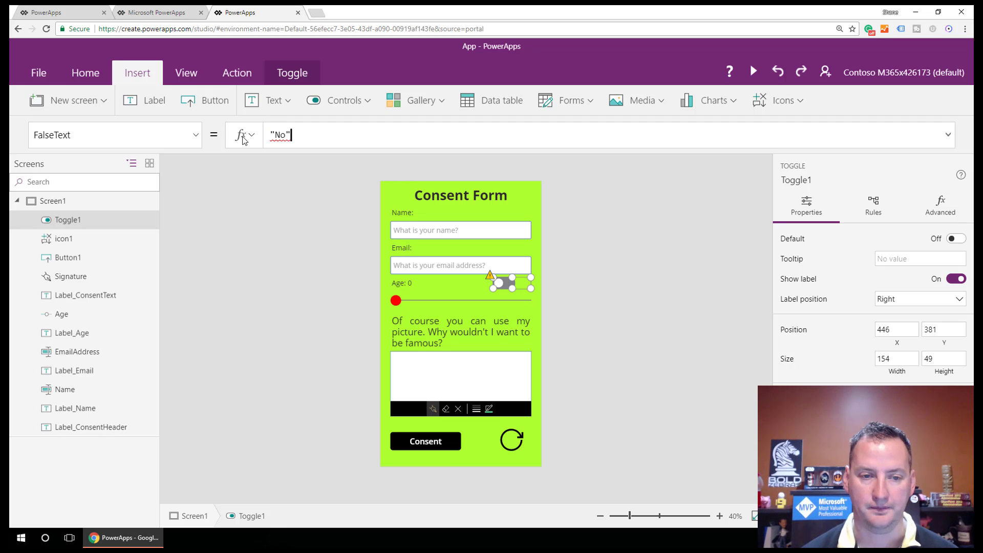
Step: Set the toggle's TrueText to Yes and narrow the Age label to clear it
click(195, 135)
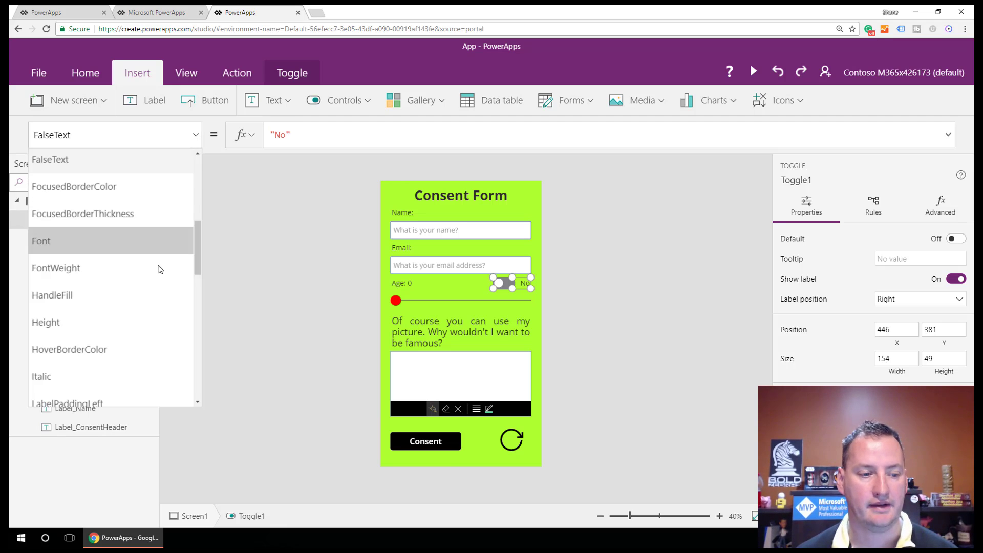
scroll(112, 318, down, 4)
scroll(89, 338, down, 6)
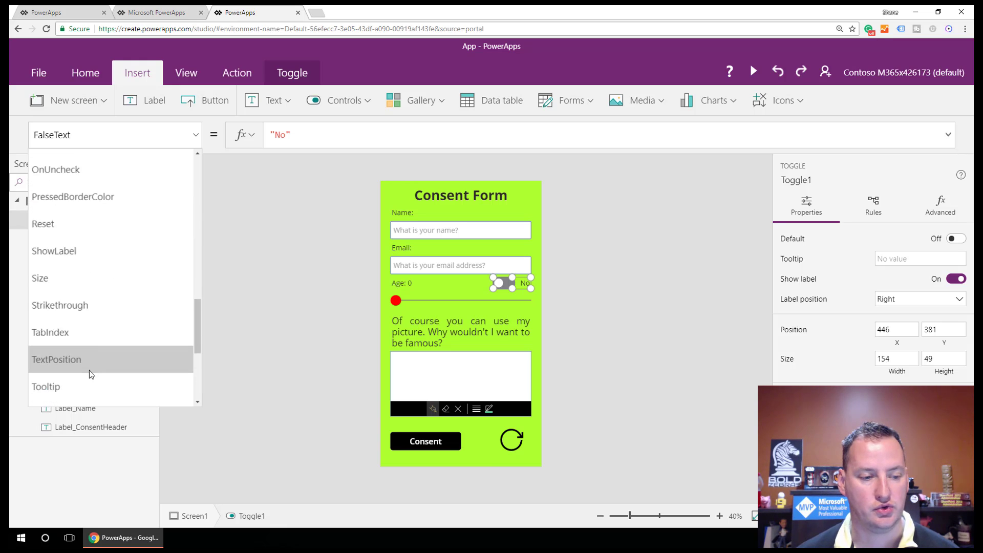
scroll(76, 373, down, 1)
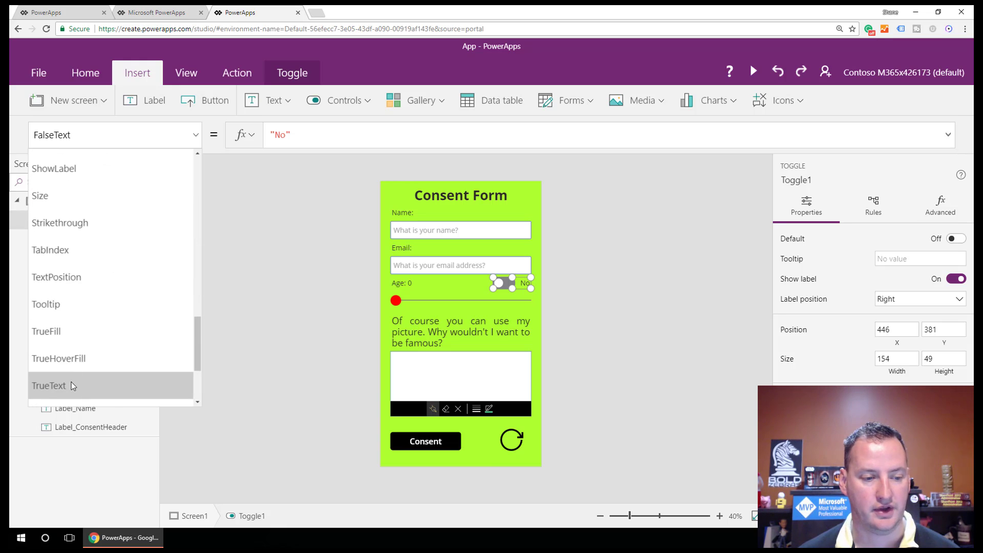
click(72, 382)
double_click(283, 136)
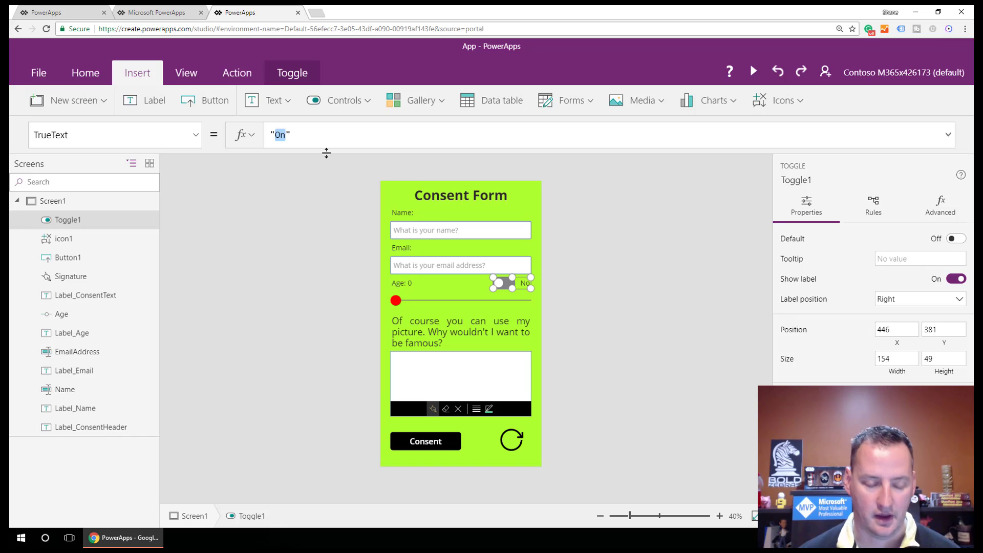
text(Yes)
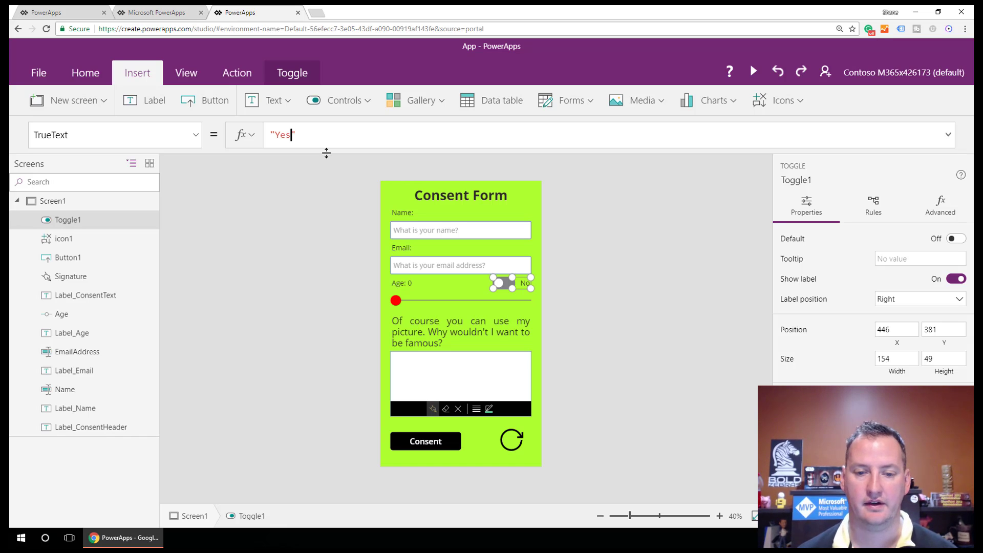
click(459, 287)
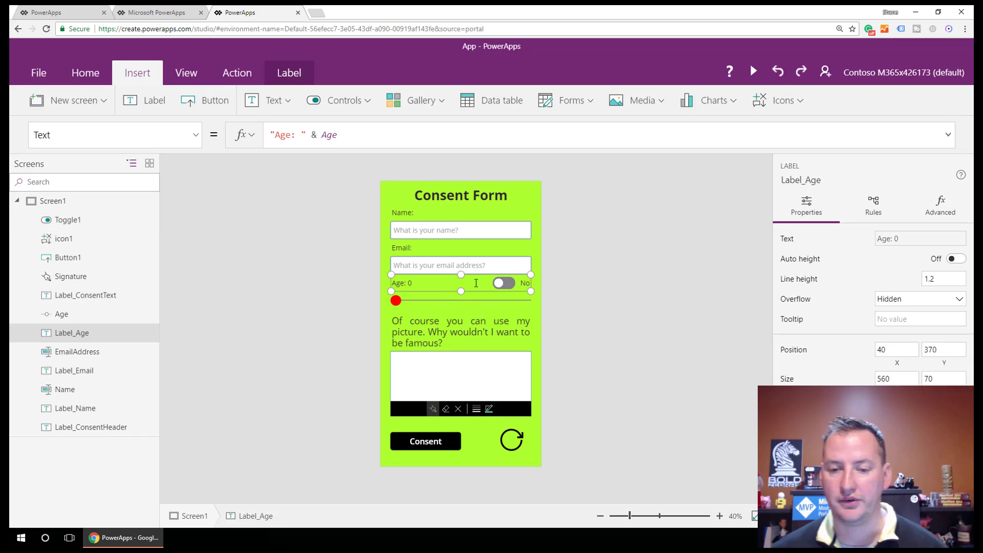
drag(532, 292, 418, 291)
Step: Insert a new label and rename it Label_GetEmail
click(449, 285)
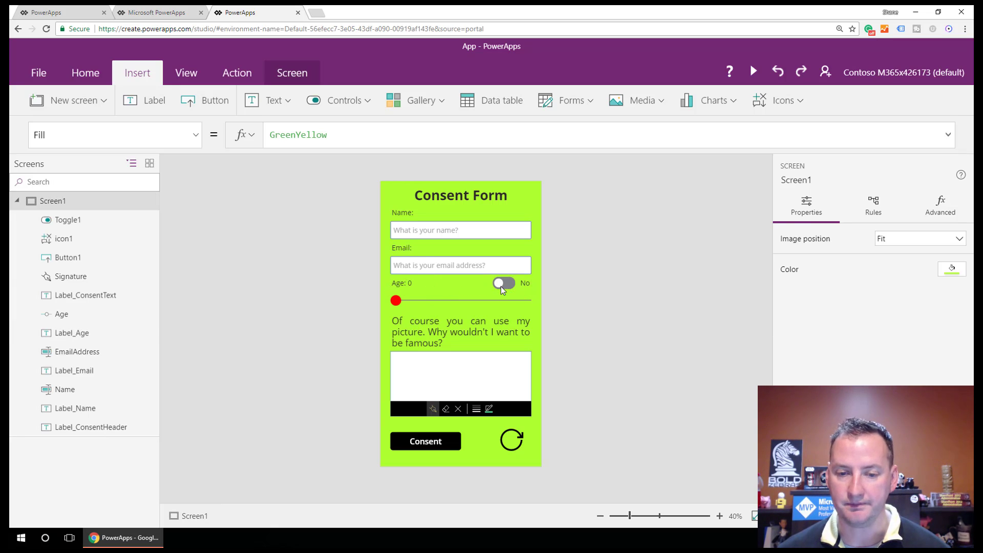
click(155, 100)
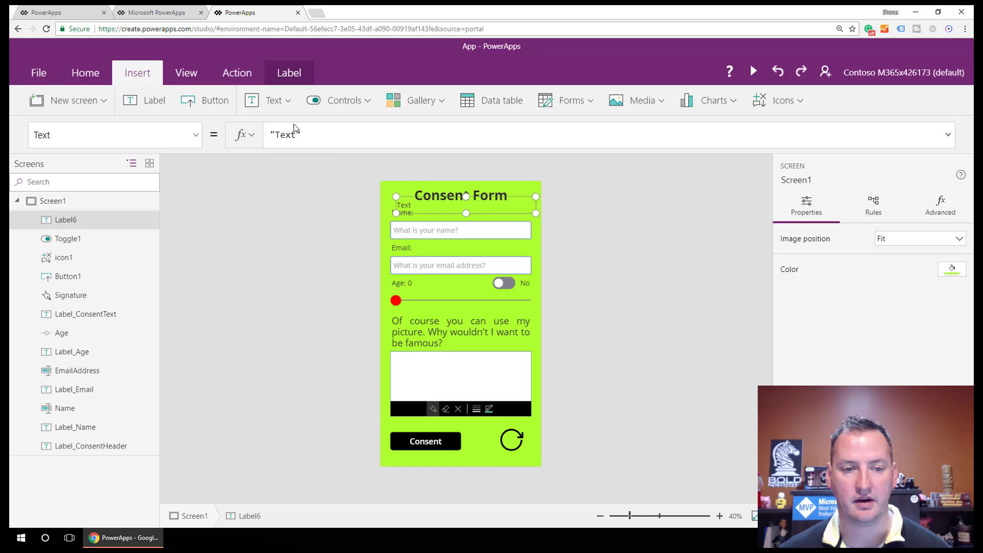
click(71, 183)
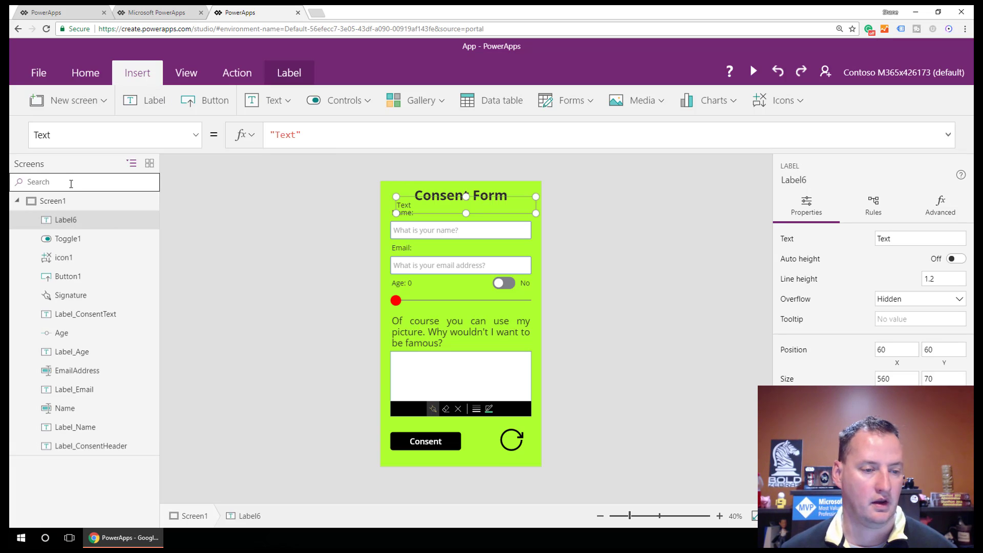
double_click(75, 220)
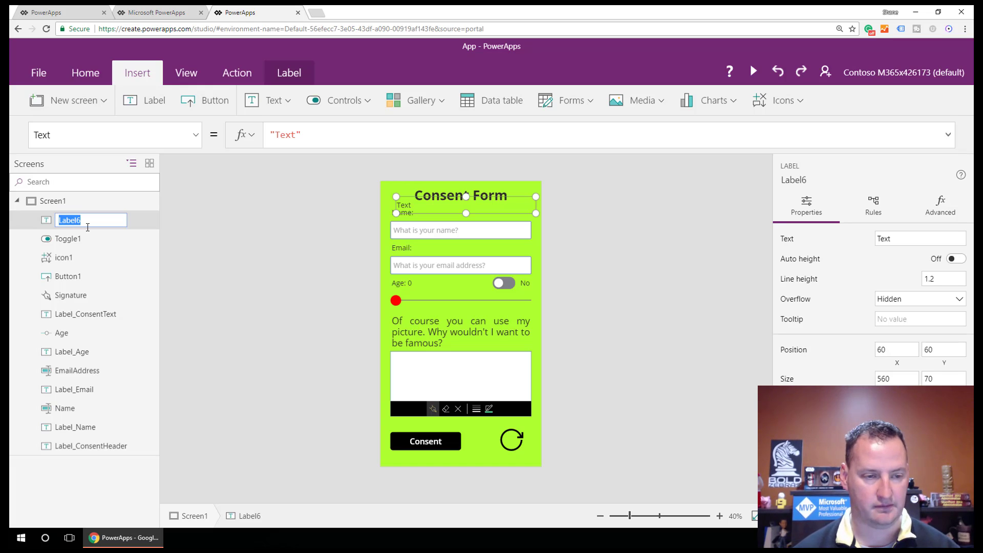
key(BackSpace)
key(BackSpace)
key(BackSpace)
key(BackSpace)
key(BackSpace)
key(BackSpace)
text(L)
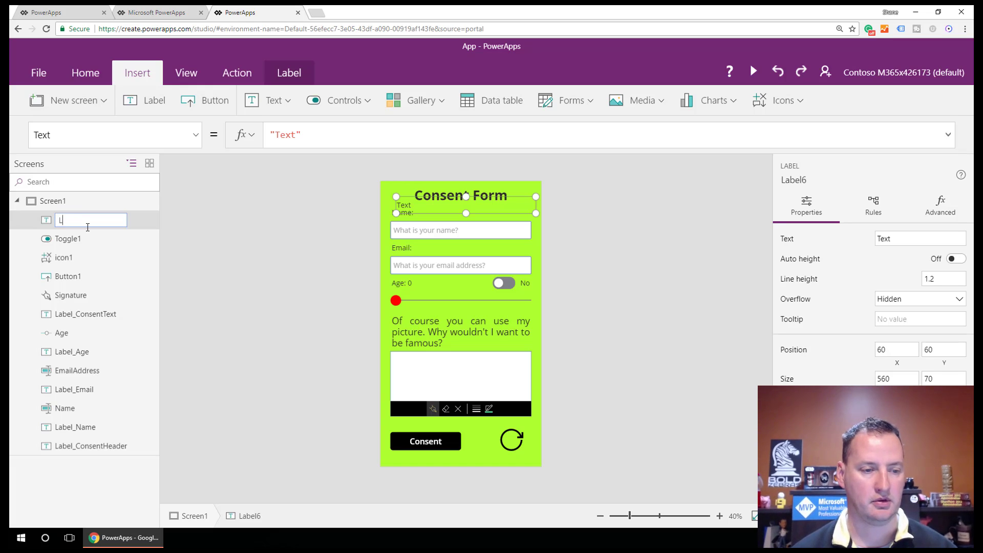
text(abel_G)
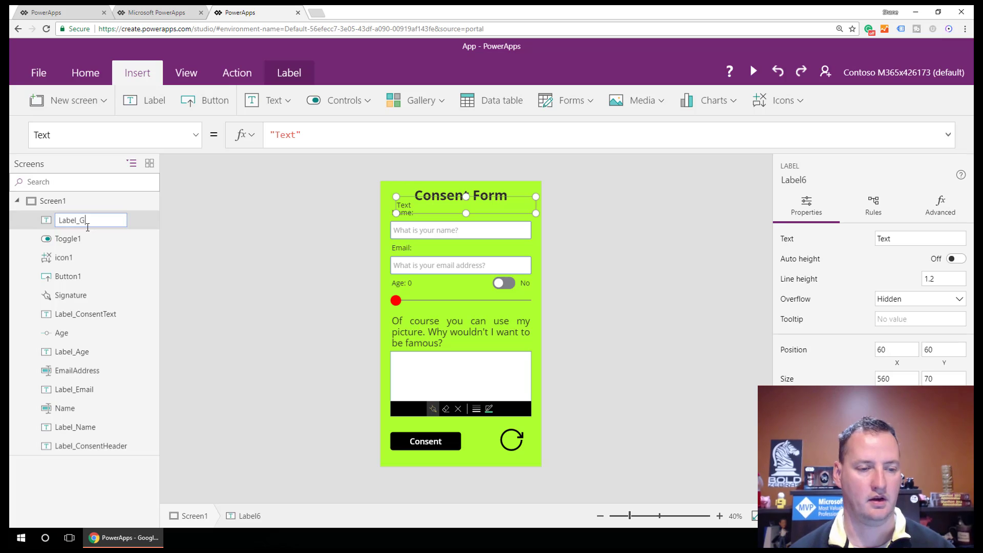
text(etEmail)
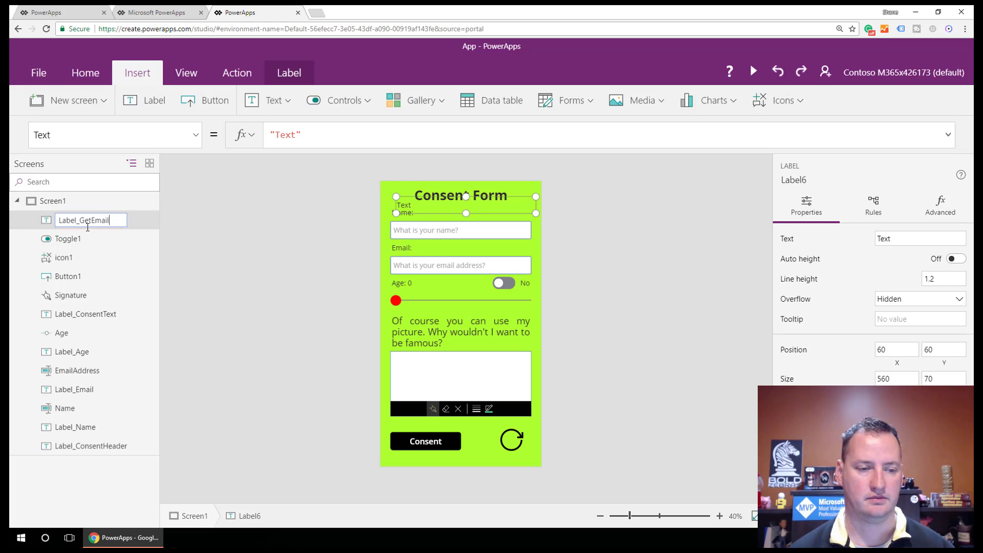
key(Return)
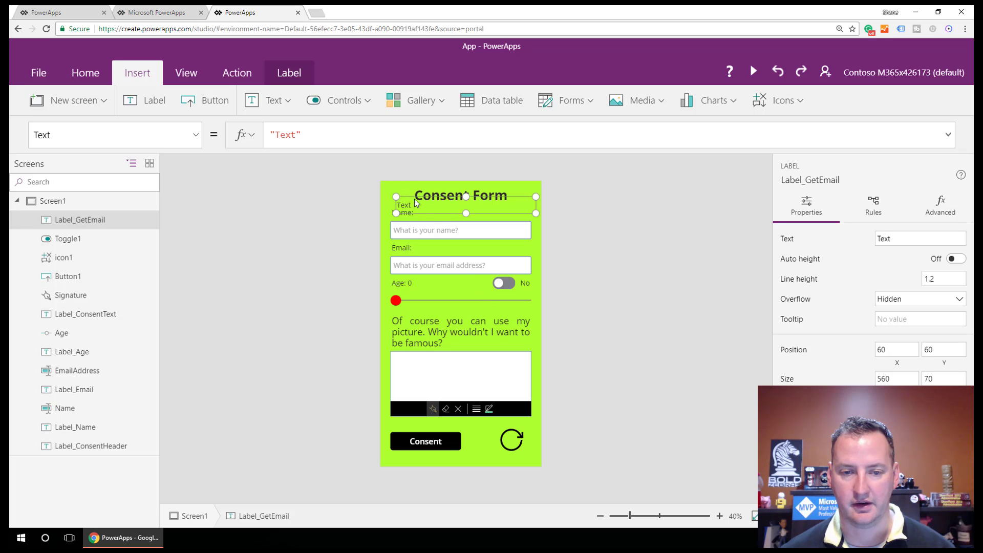
Step: Move Label_GetEmail onto the Age row, make it read Email?, and size it left of the toggle
drag(454, 197, 433, 277)
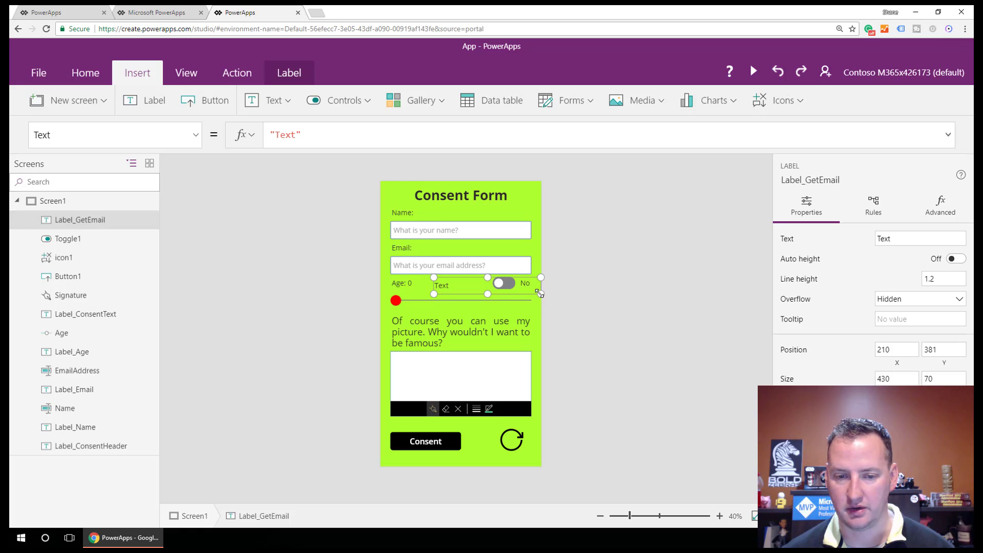
drag(541, 294, 486, 291)
double_click(461, 286)
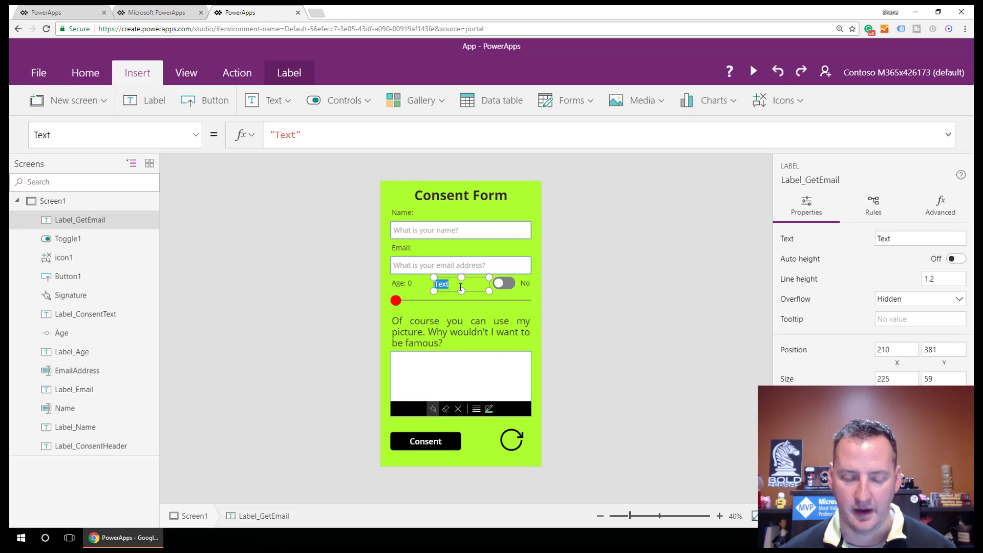
text(Email?)
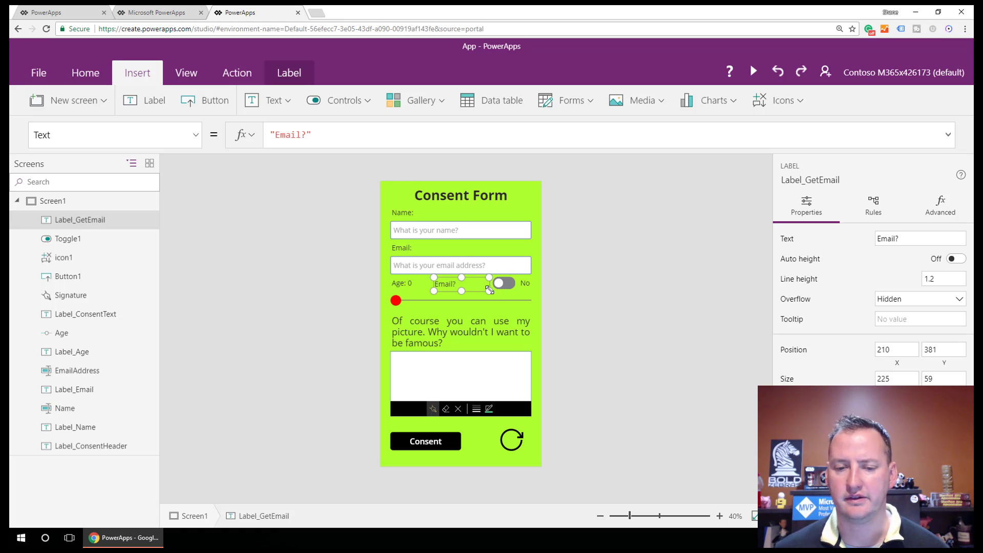
drag(489, 291, 529, 292)
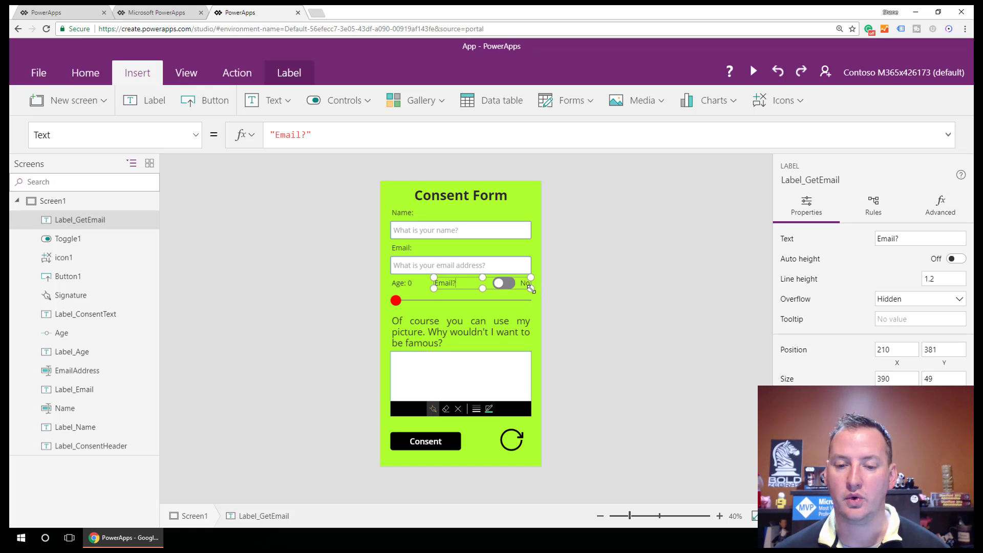
drag(531, 288, 492, 291)
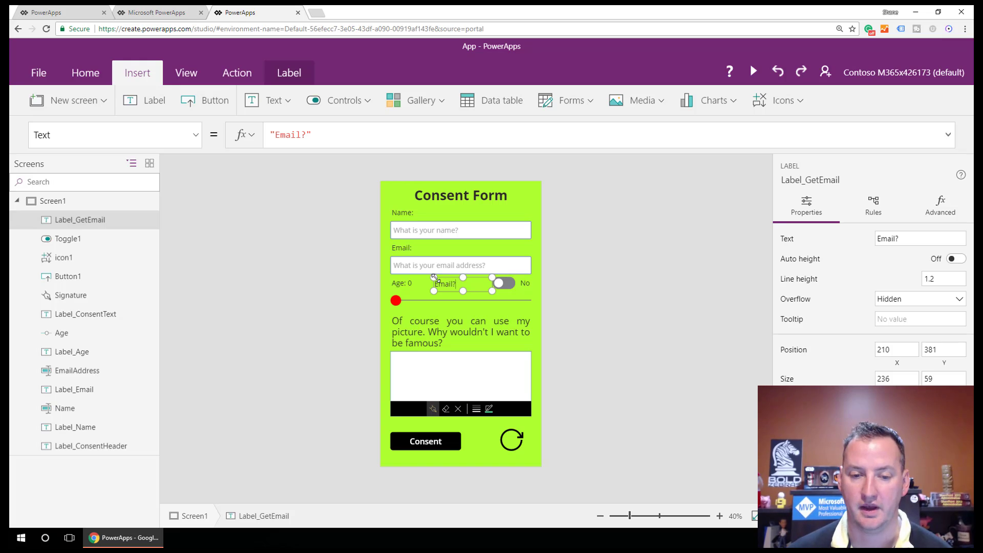
drag(435, 277, 459, 277)
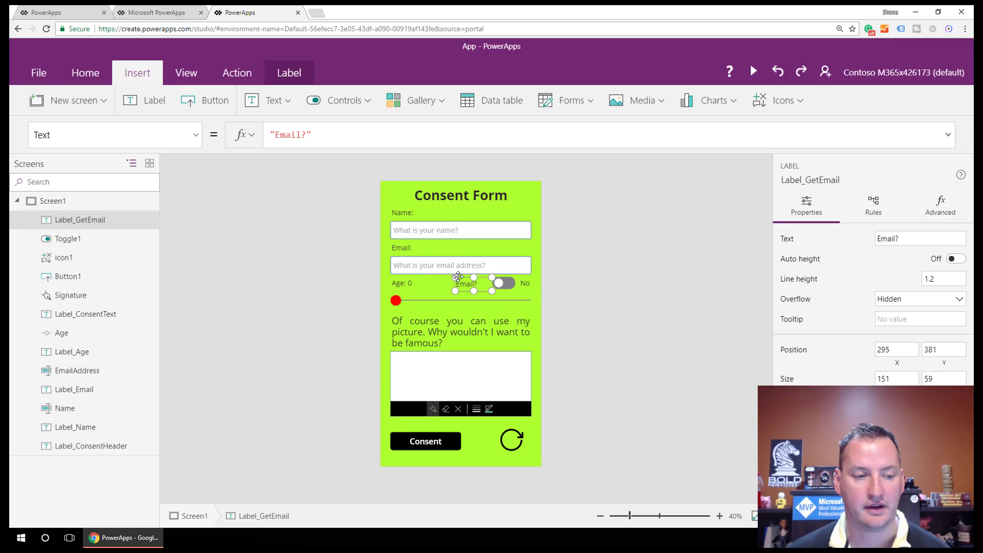
Step: Rename Toggle1 to ReceiveEmail in the tree view
double_click(63, 239)
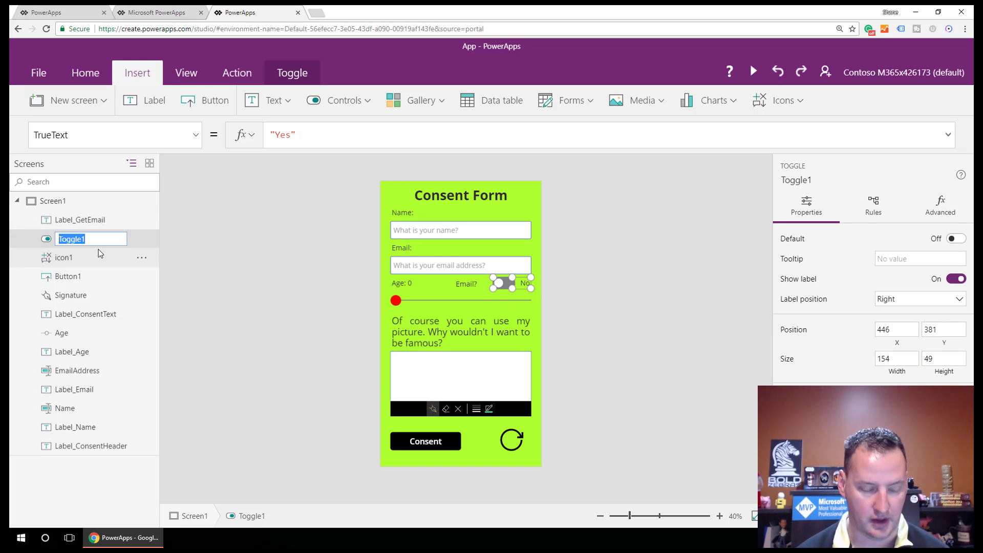
text(Receive)
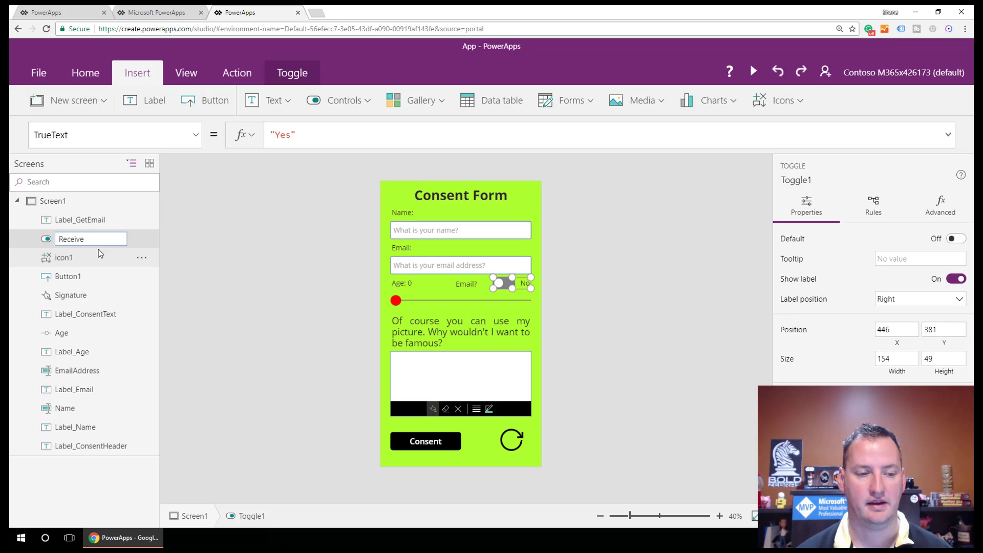
text(Email)
key(Return)
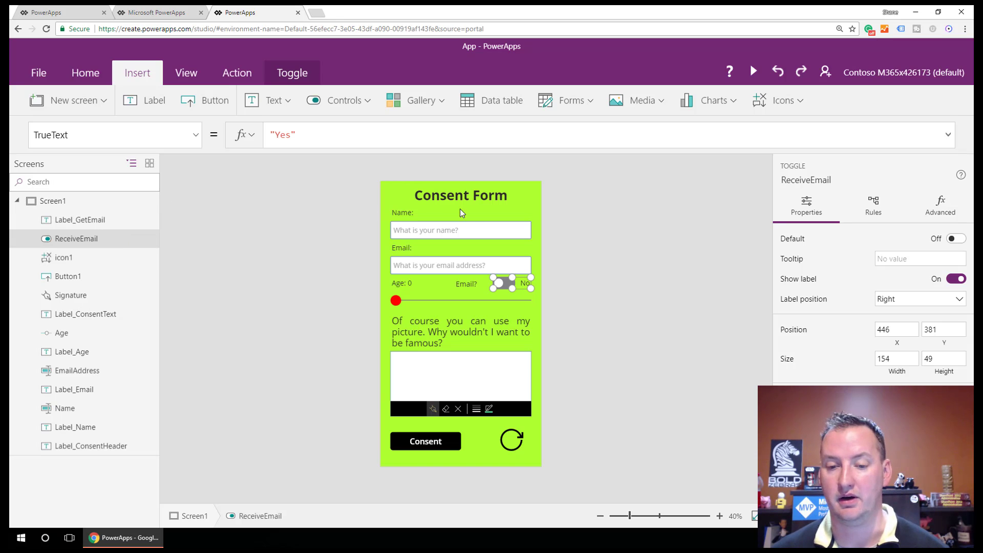
click(536, 266)
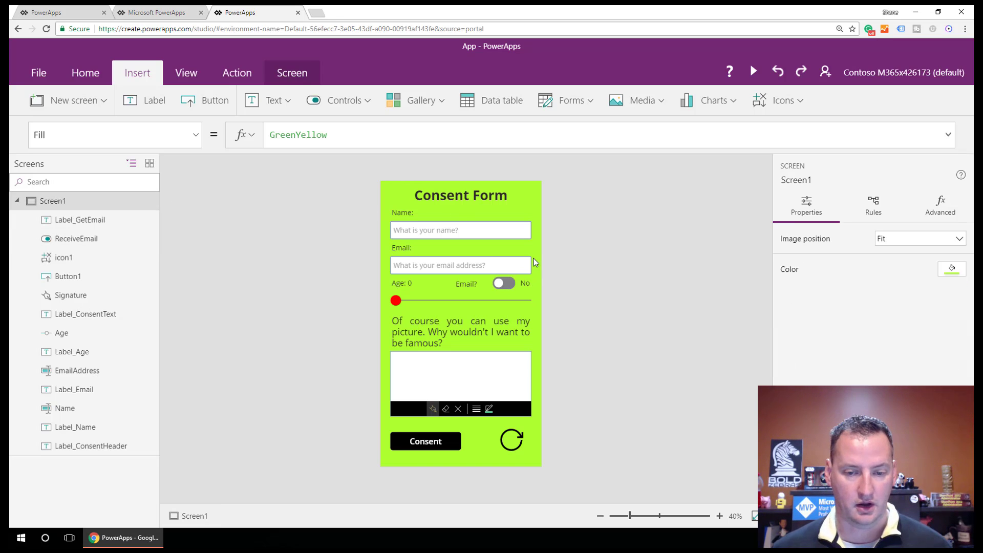
click(753, 70)
click(566, 214)
click(566, 213)
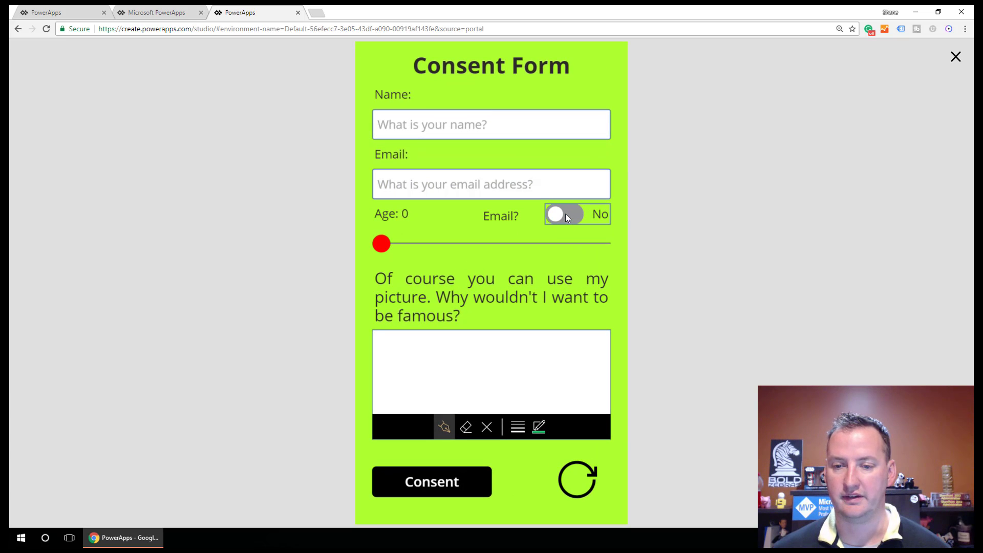
click(566, 214)
click(566, 214)
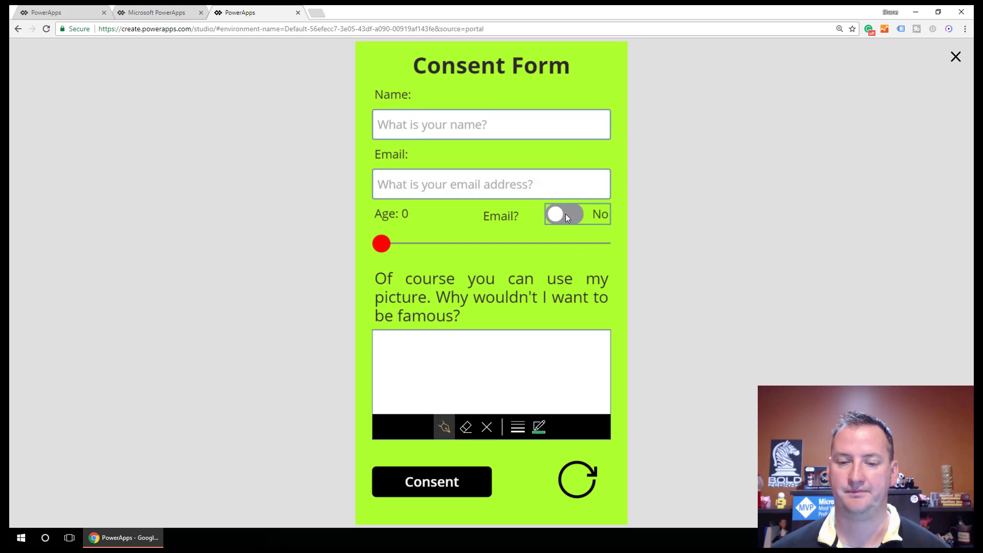
click(956, 57)
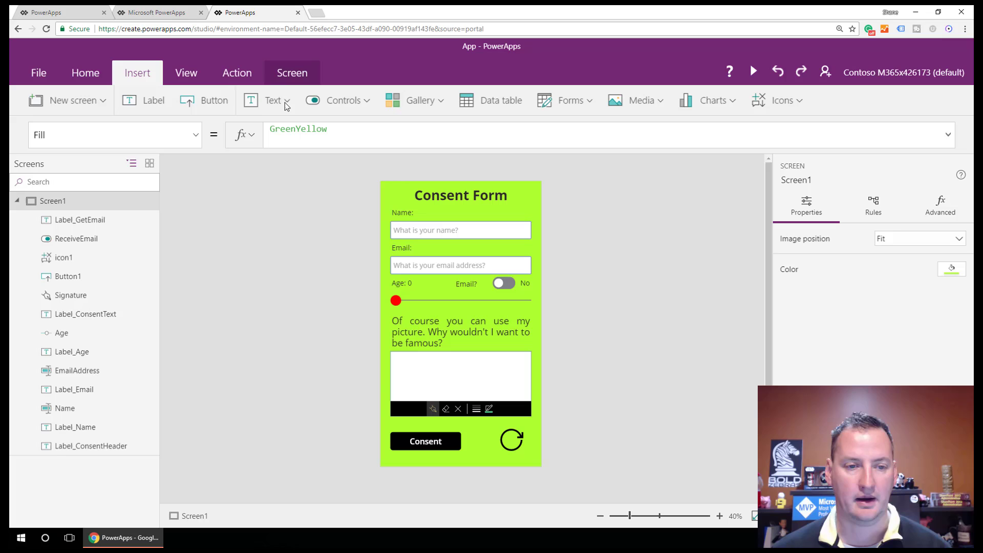
click(512, 283)
click(190, 138)
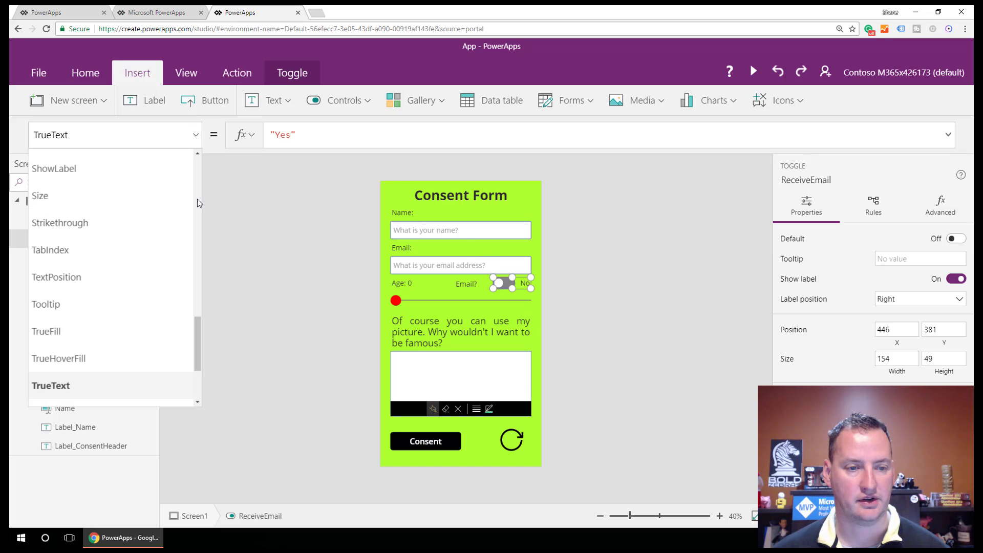
scroll(198, 178, up, 5)
scroll(198, 178, up, 3)
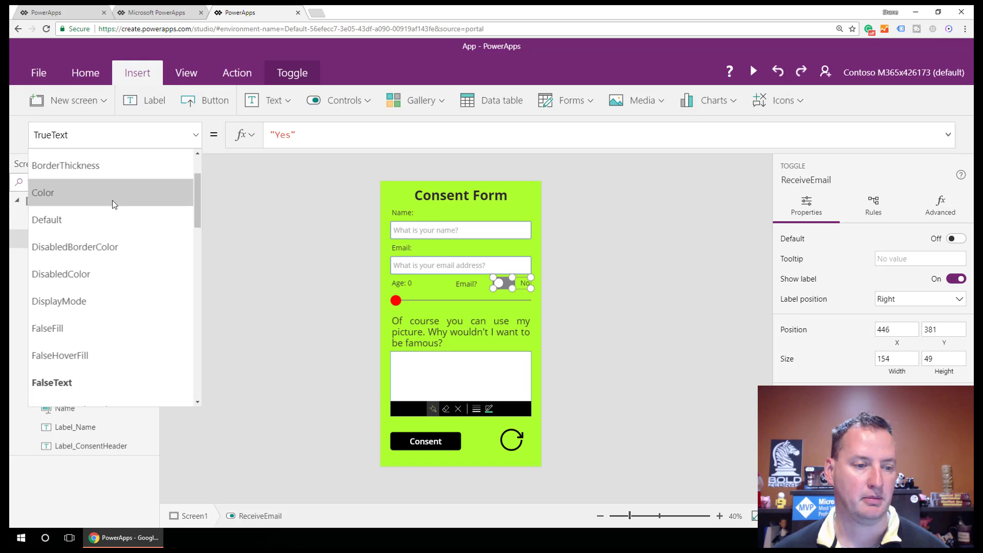
click(57, 221)
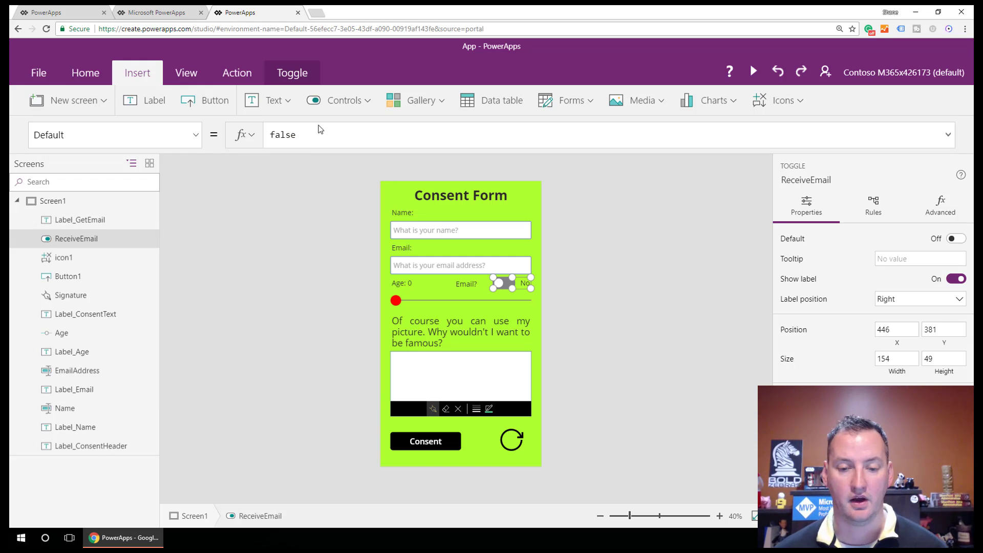
click(485, 429)
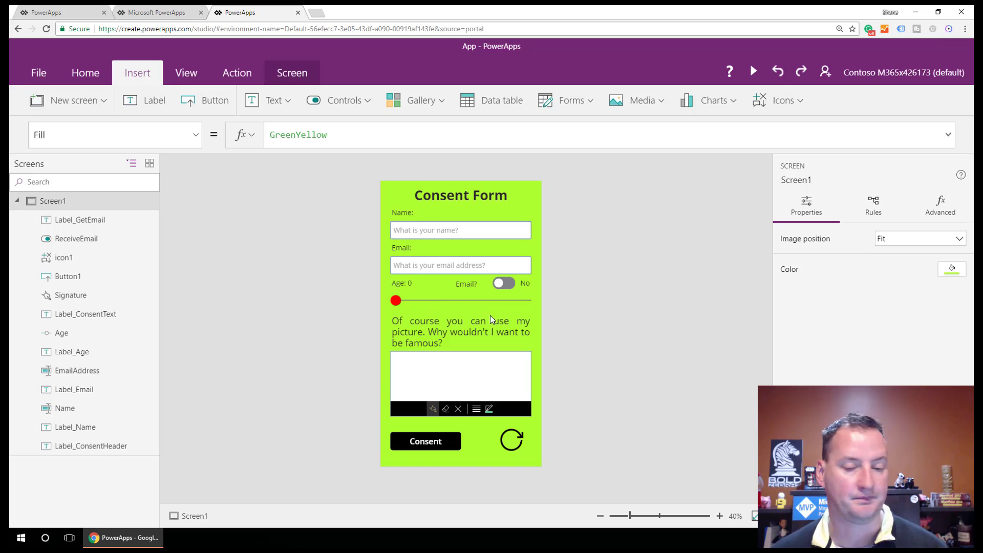
Step: Select the Consent button and highlight its OnSelect false value for replacement
click(446, 445)
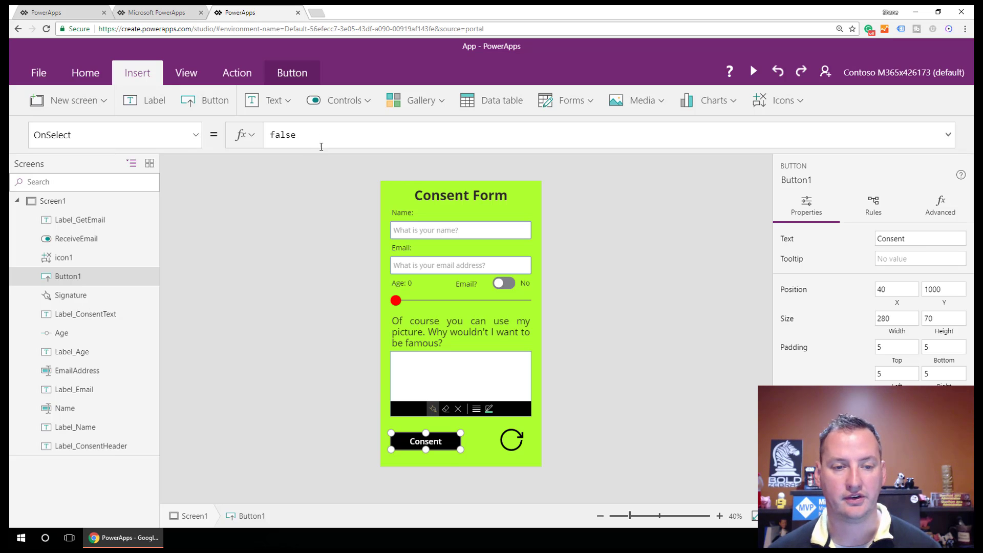
drag(307, 135, 263, 148)
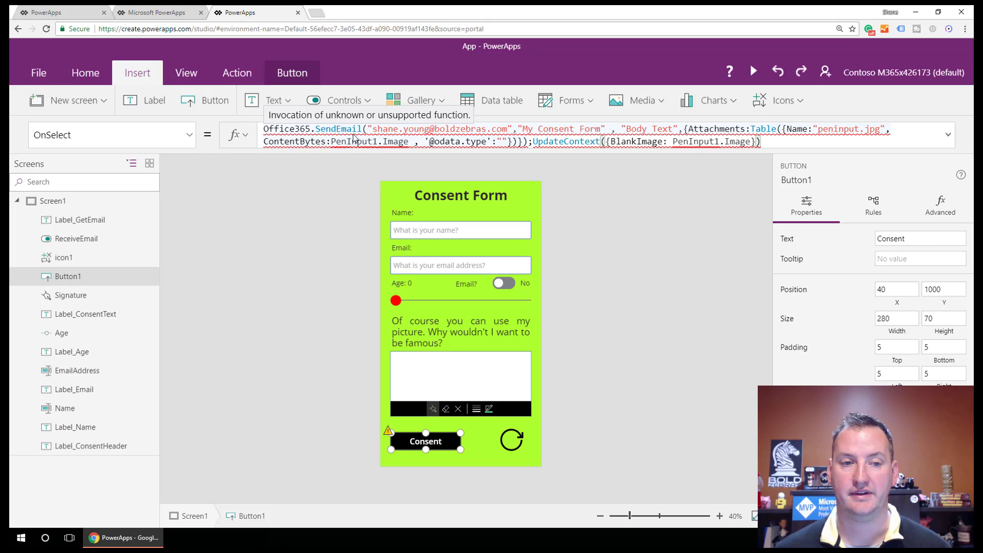
Step: Add the Office 365 Outlook connection as a data source, then reselect the Consent button
click(183, 80)
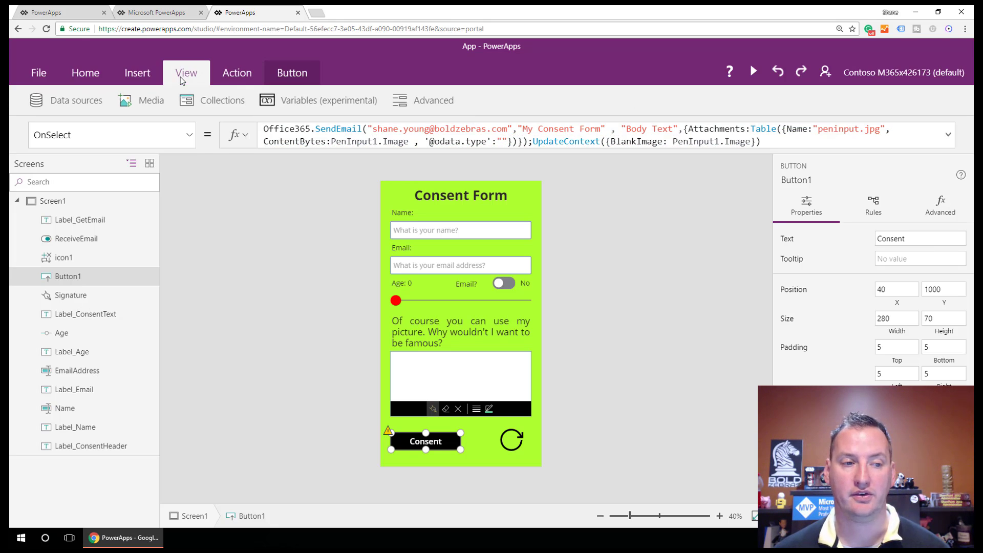
click(91, 105)
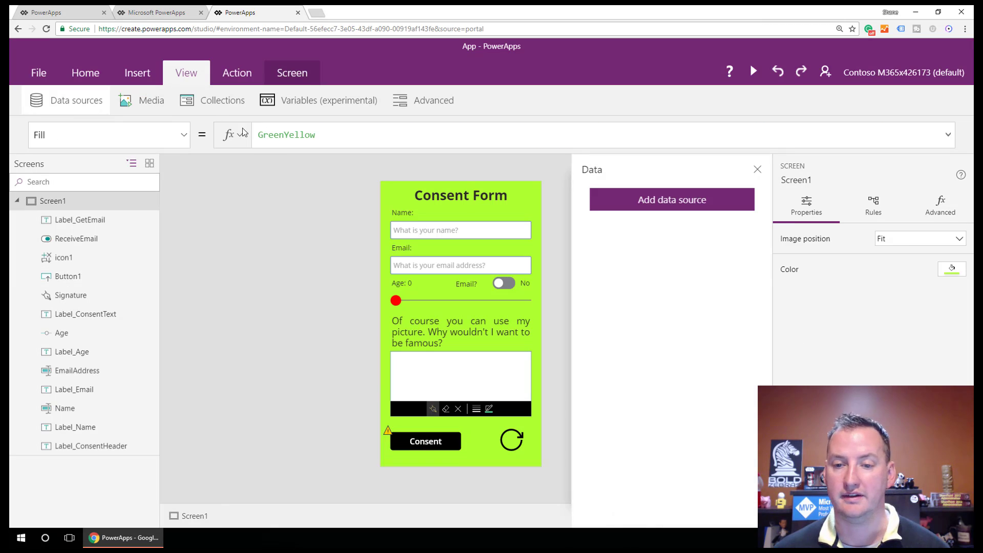
click(685, 203)
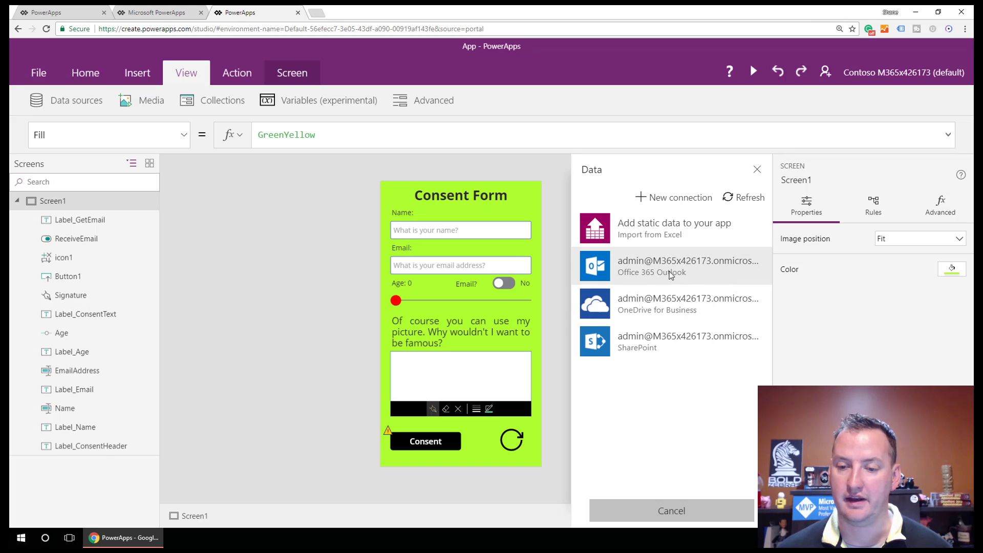
click(672, 271)
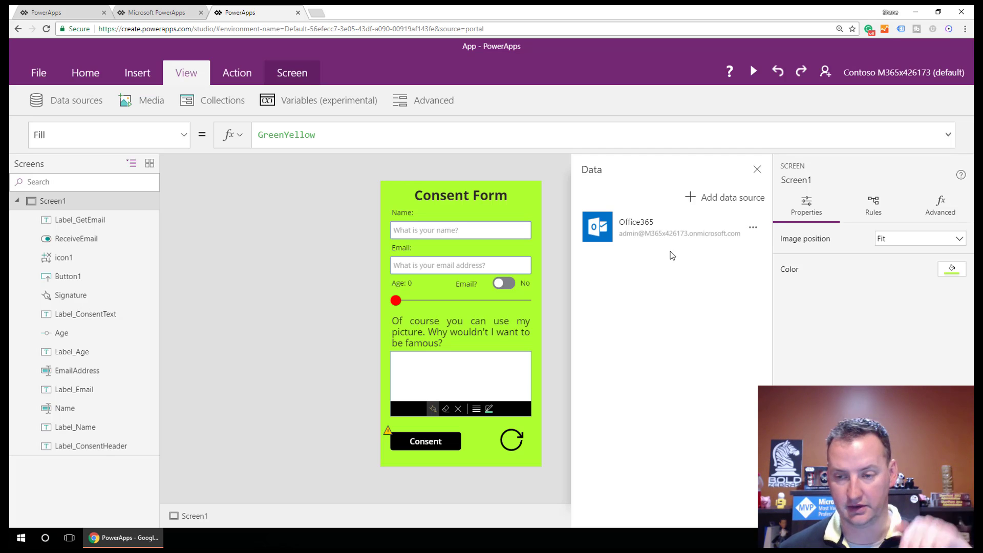
click(757, 170)
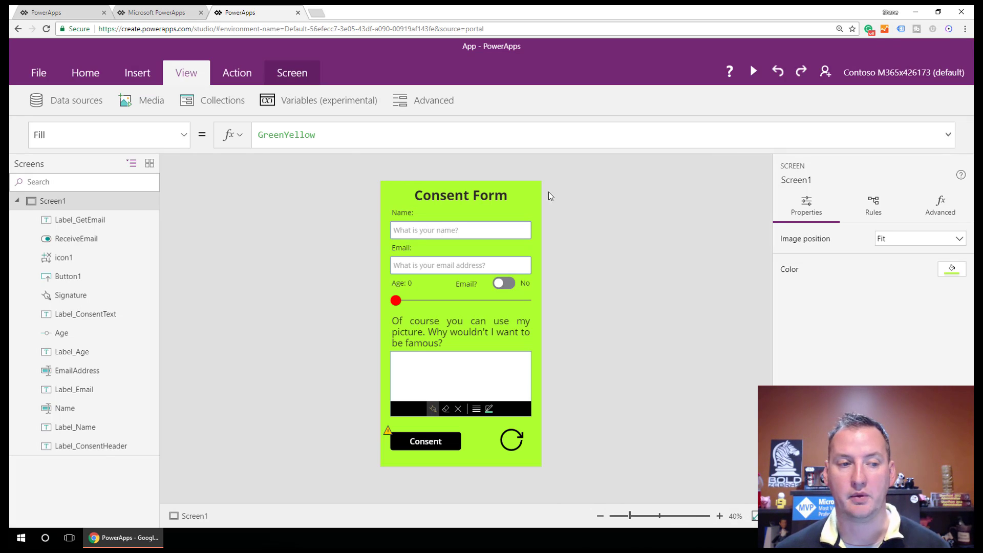
click(444, 435)
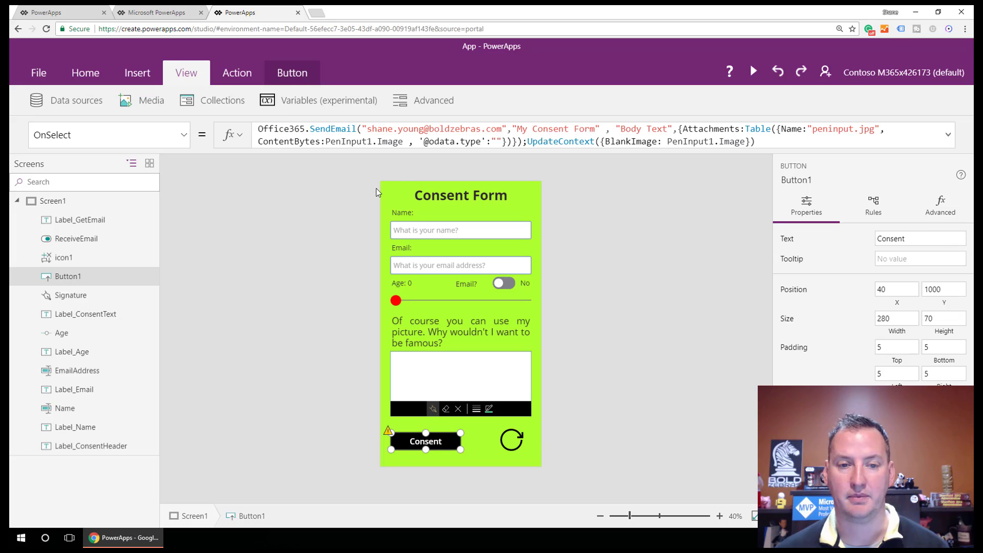
Step: Replace 'Consent Form' with 'Subject text' in the SendEmail subject of the OnSelect formula
mouse_move(323, 134)
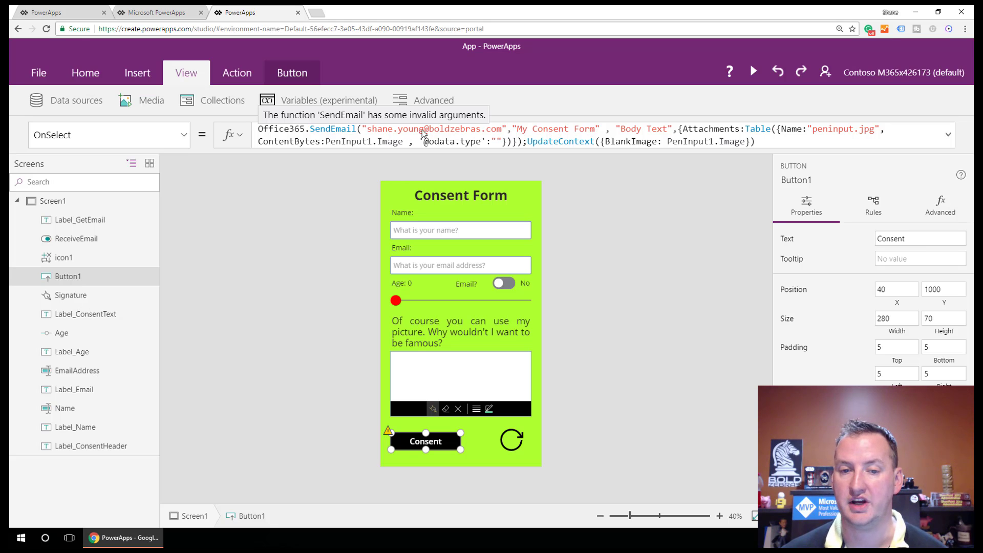
click(533, 129)
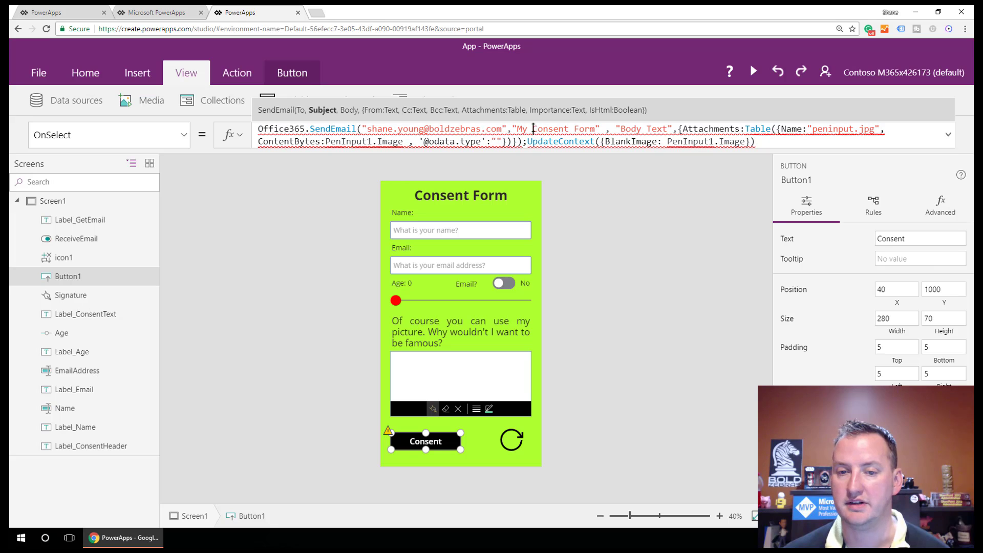
drag(533, 129, 596, 130)
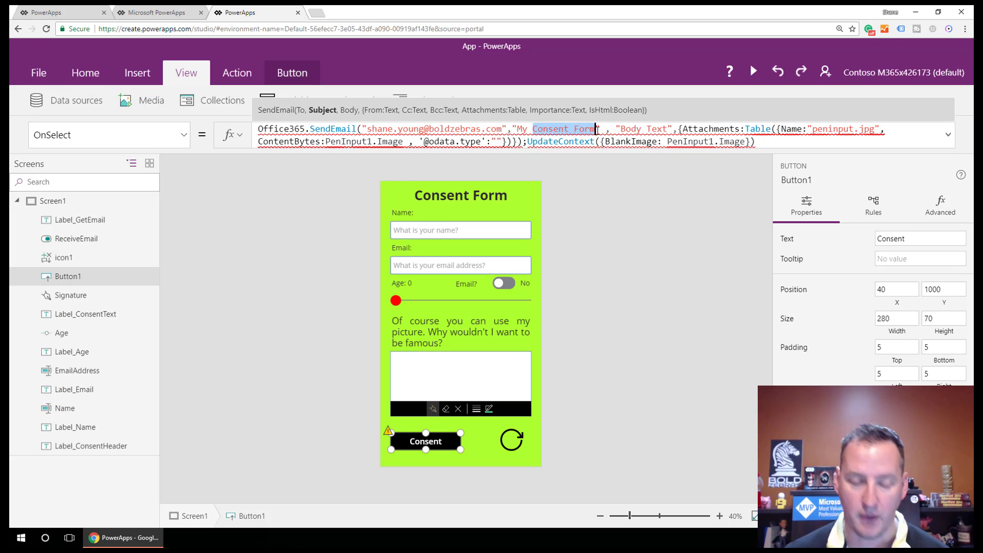
text(Sujb)
key(BackSpace)
key(BackSpace)
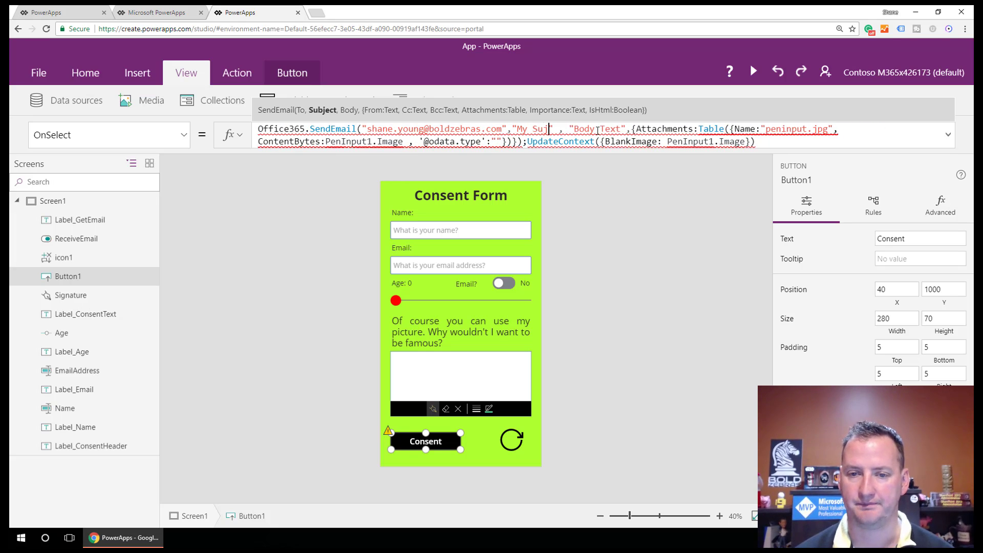
text(ject text)
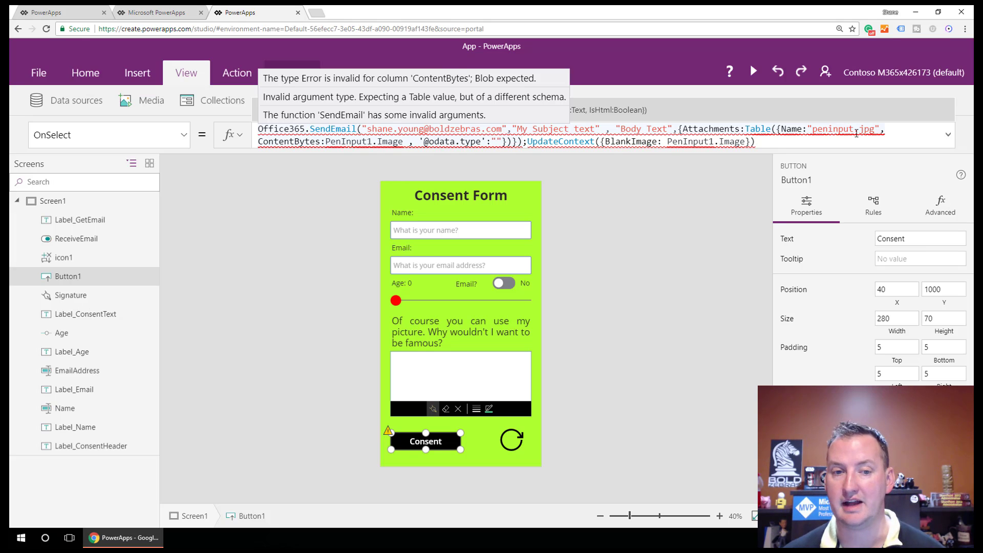
click(596, 129)
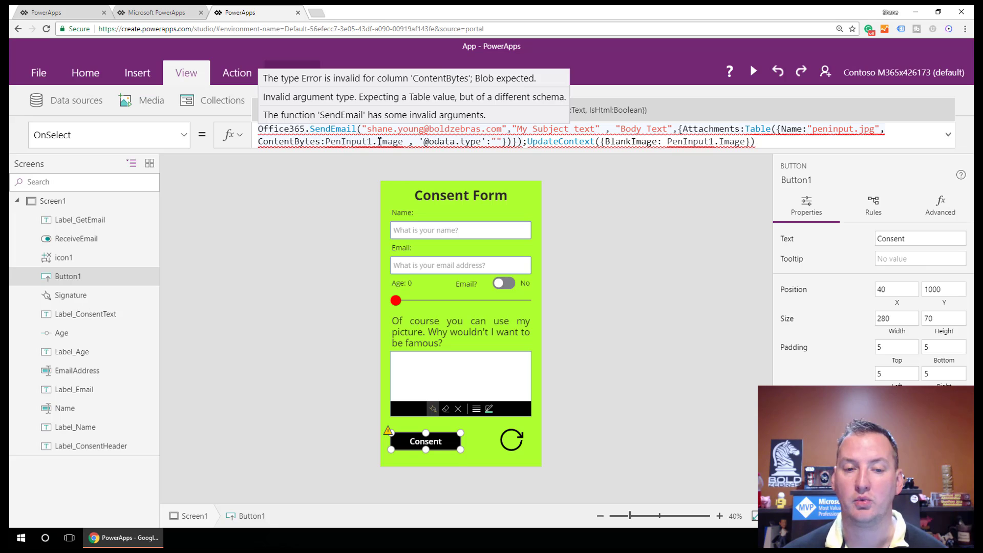
Step: Change the attachment from PenInput1 to Signature and delete the trailing UpdateContext call
drag(374, 144, 327, 141)
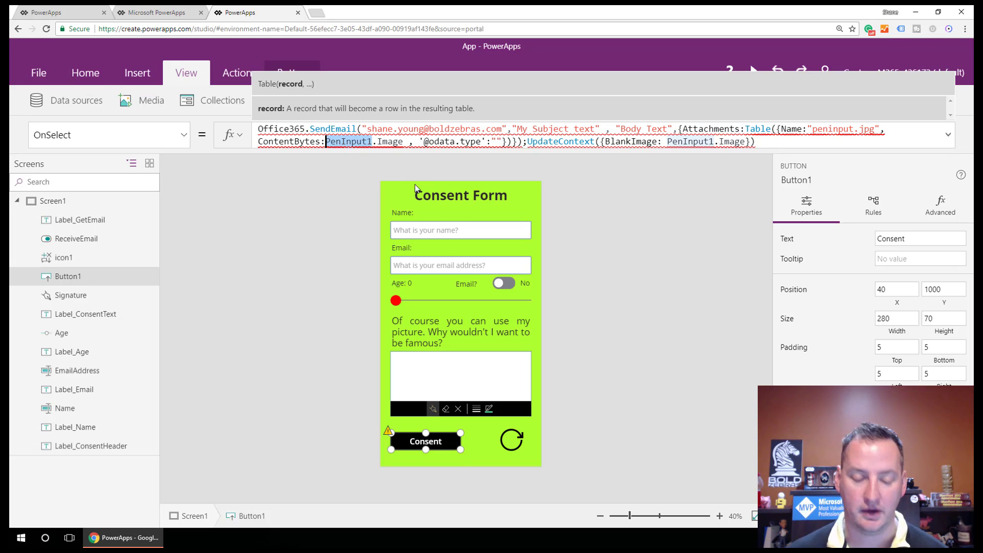
text(Sign)
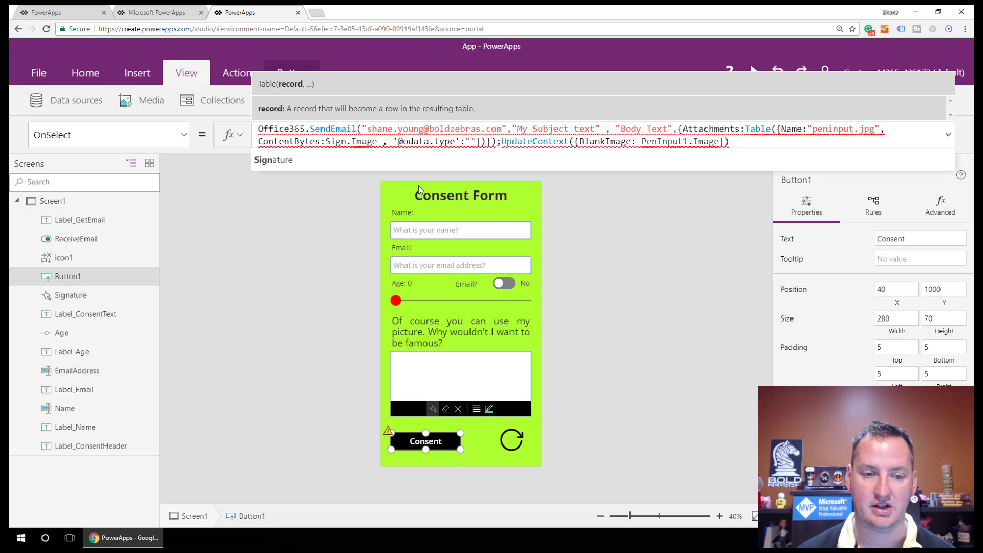
key(Tab)
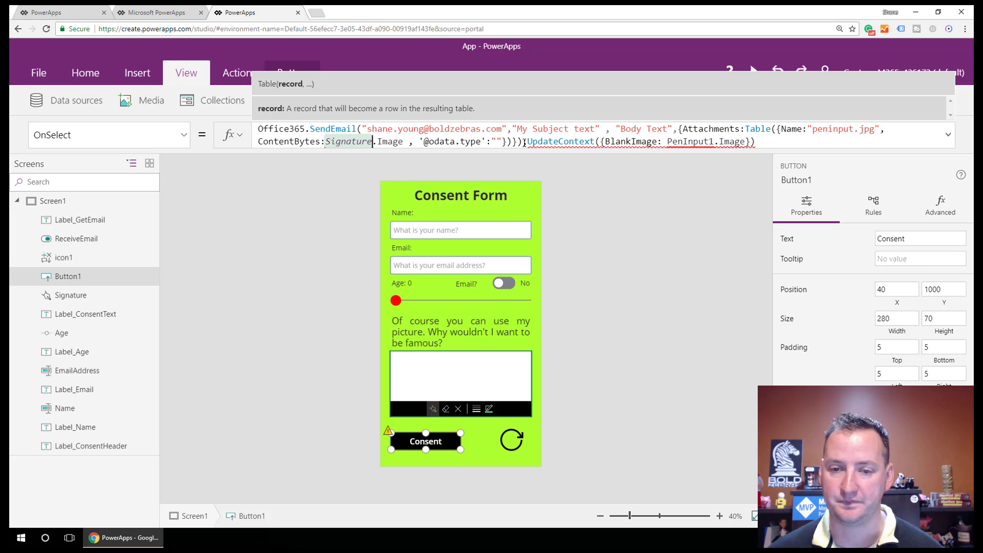
drag(524, 143, 781, 143)
key(BackSpace)
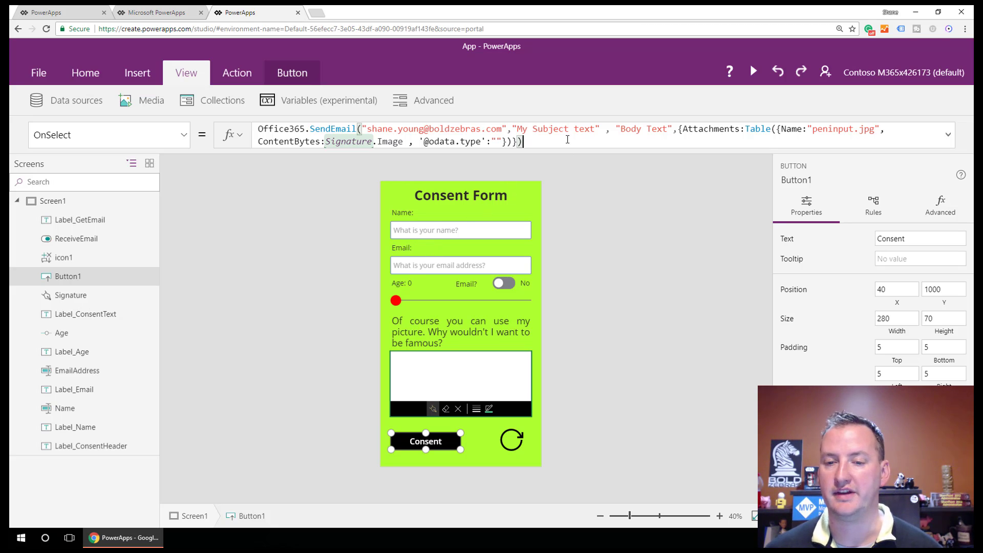
Step: Append & Name.Text and a trailing space to "Body Text", then preview the app
click(671, 129)
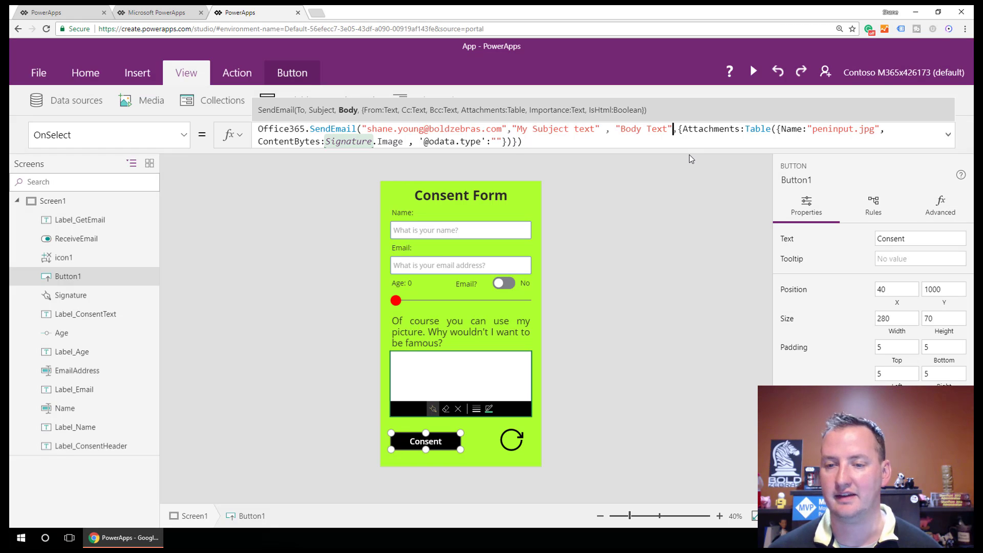
text(& )
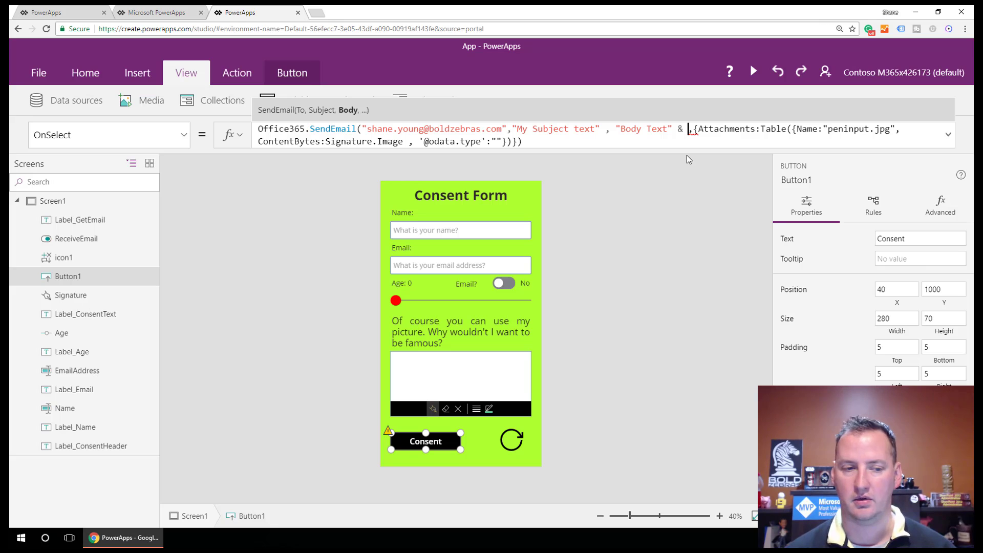
text(Name.)
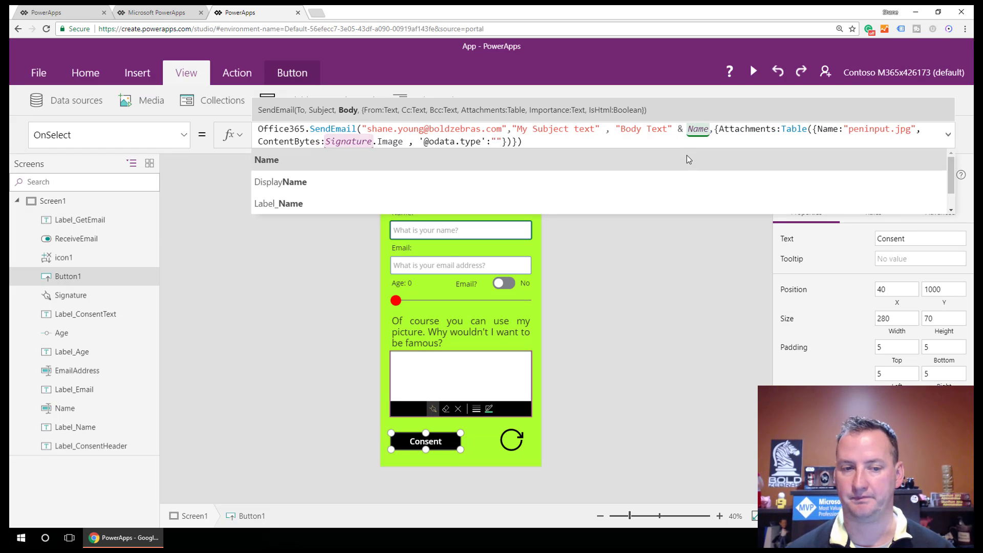
text(Text)
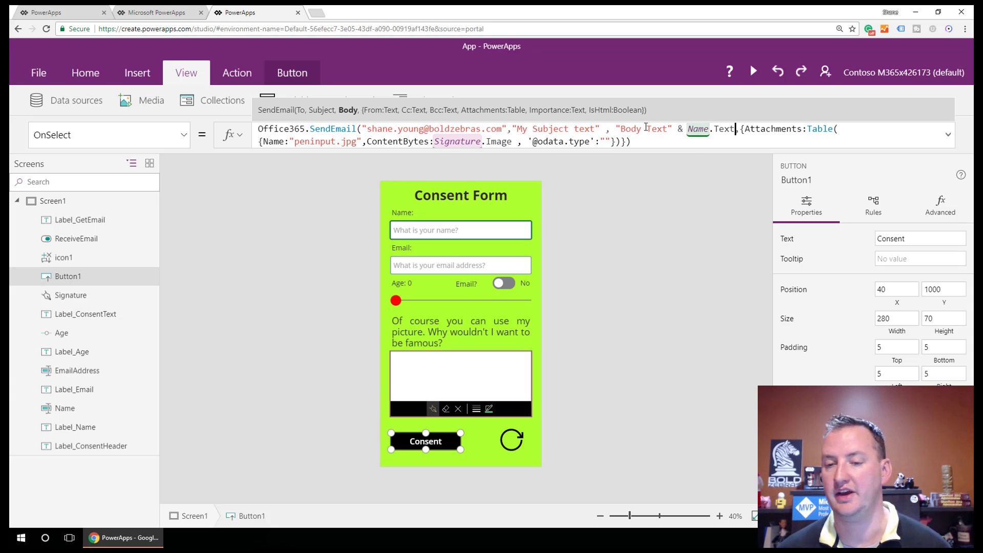
click(669, 129)
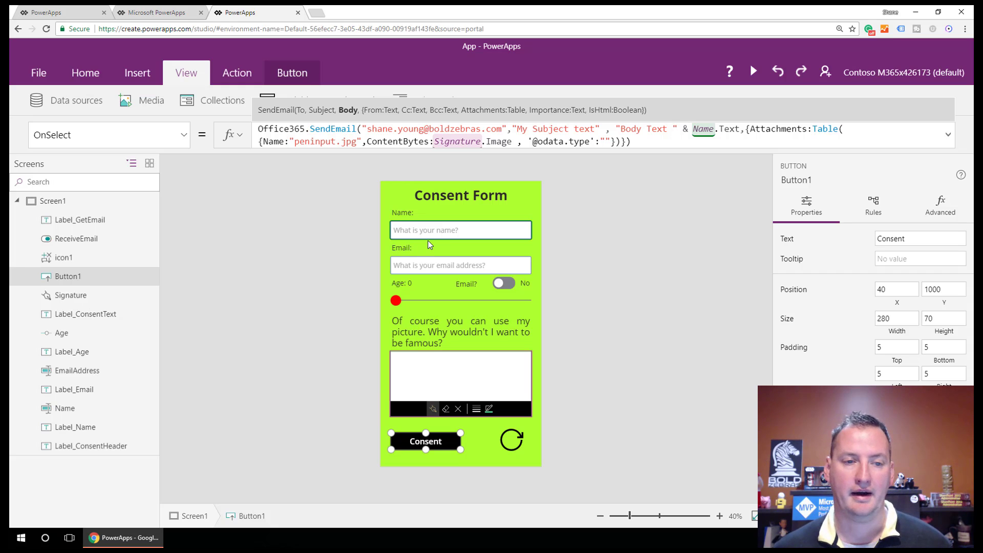
click(754, 73)
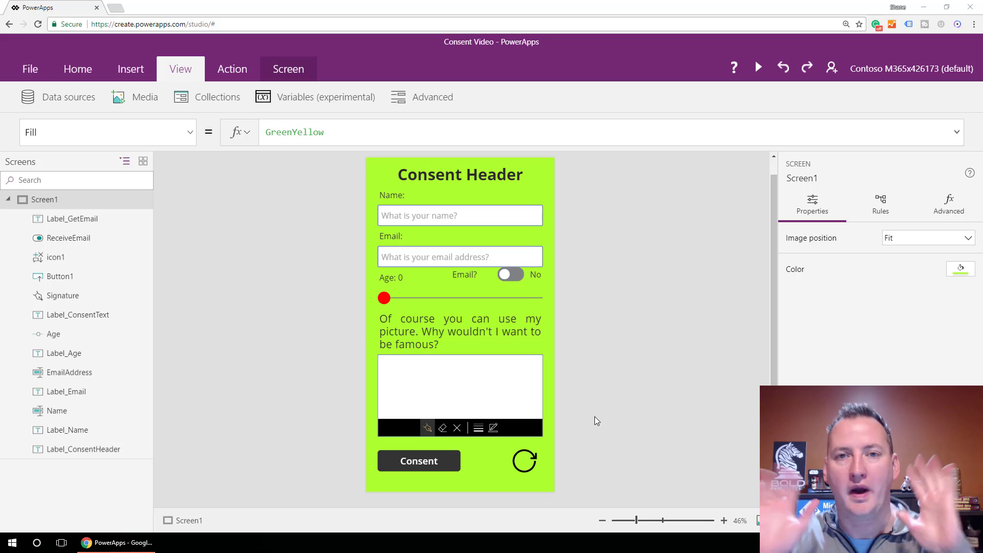
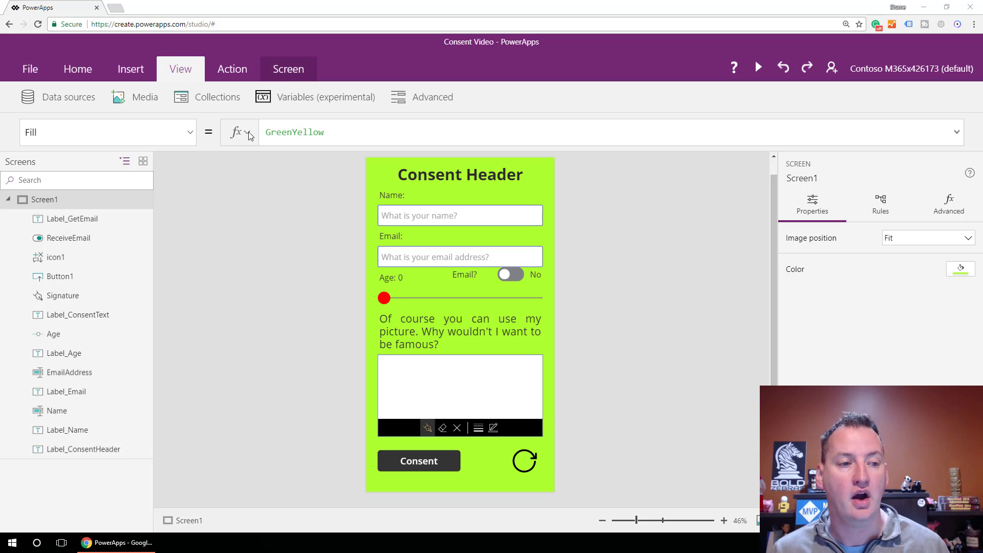
Step: Save the Consent Video app as a new cloud copy named '2'
click(33, 72)
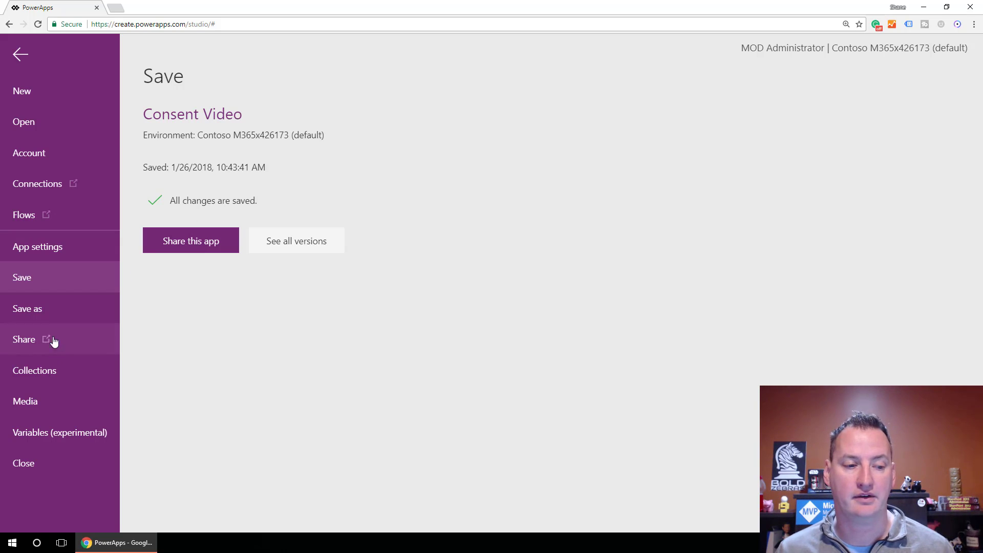
click(51, 310)
click(442, 125)
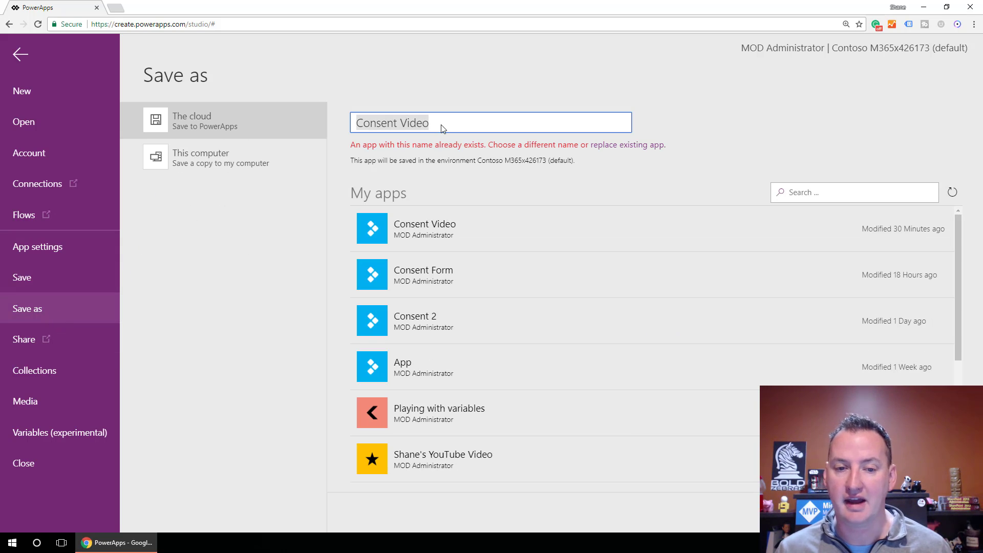
key(BackSpace)
text(2)
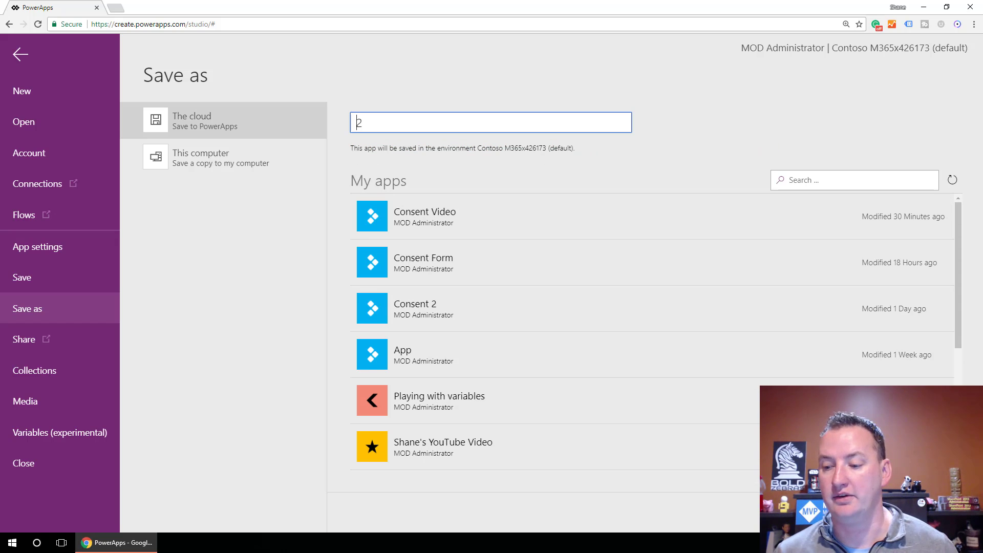
key(Return)
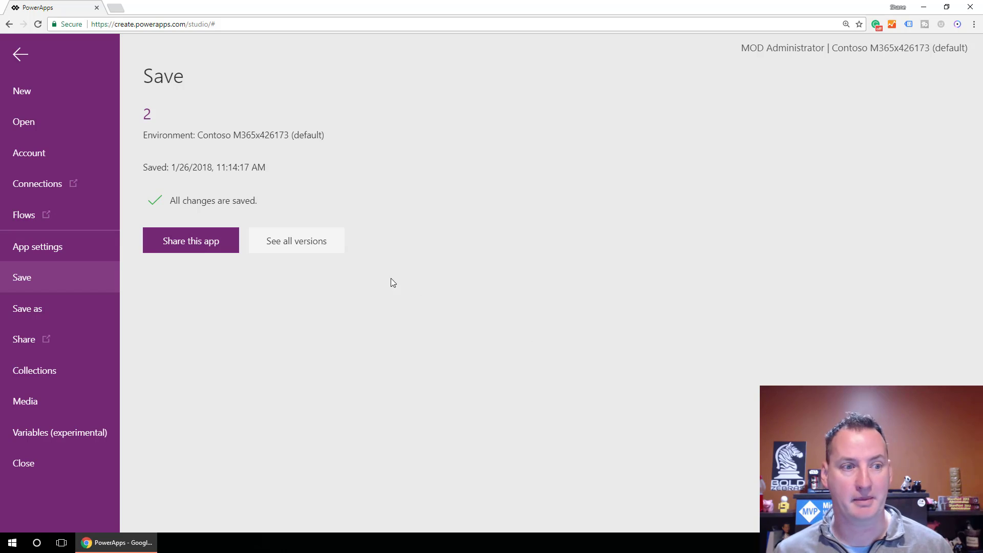
Step: Back in the editor, rename the Button1 control to Button_Consent
click(23, 57)
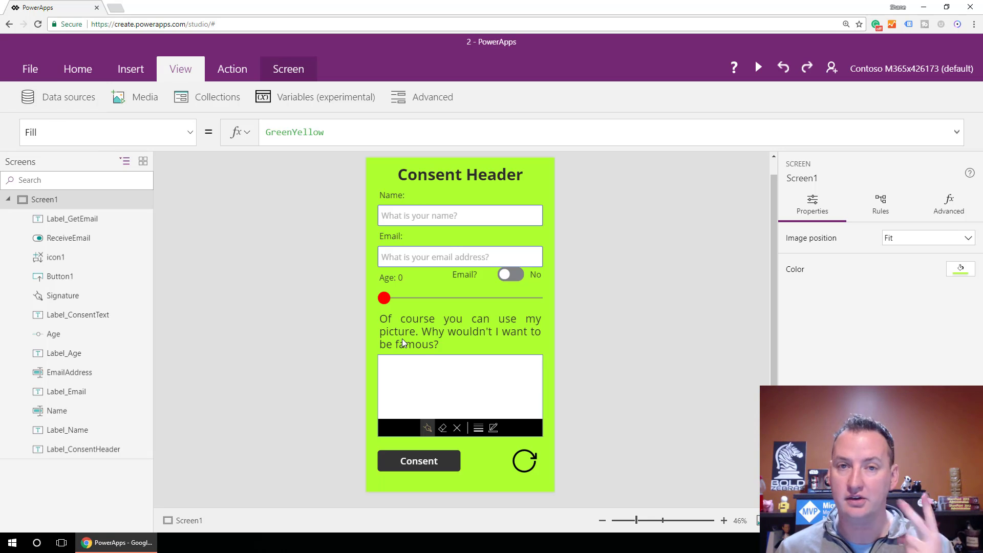
double_click(69, 278)
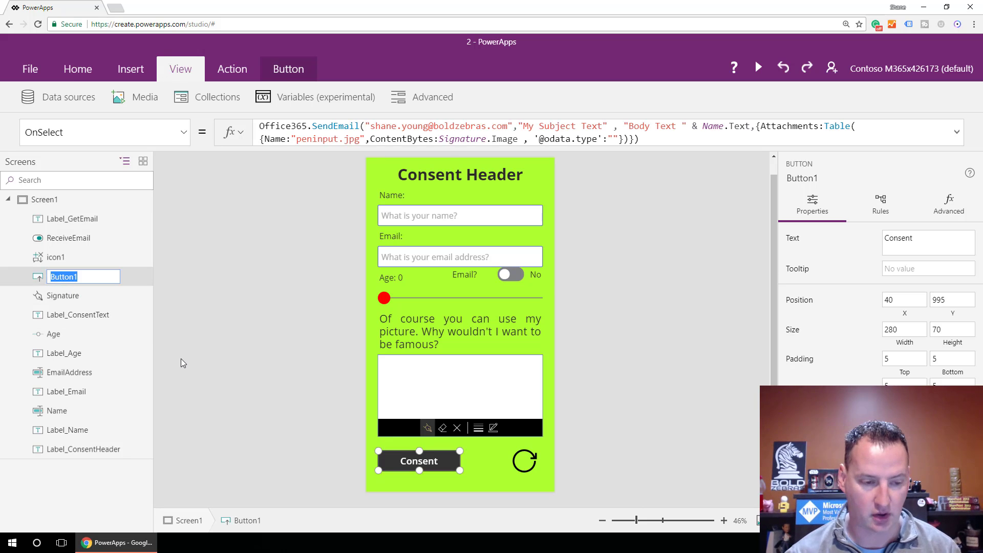
text(Conse)
key(BackSpace)
key(BackSpace)
key(BackSpace)
key(BackSpace)
key(BackSpace)
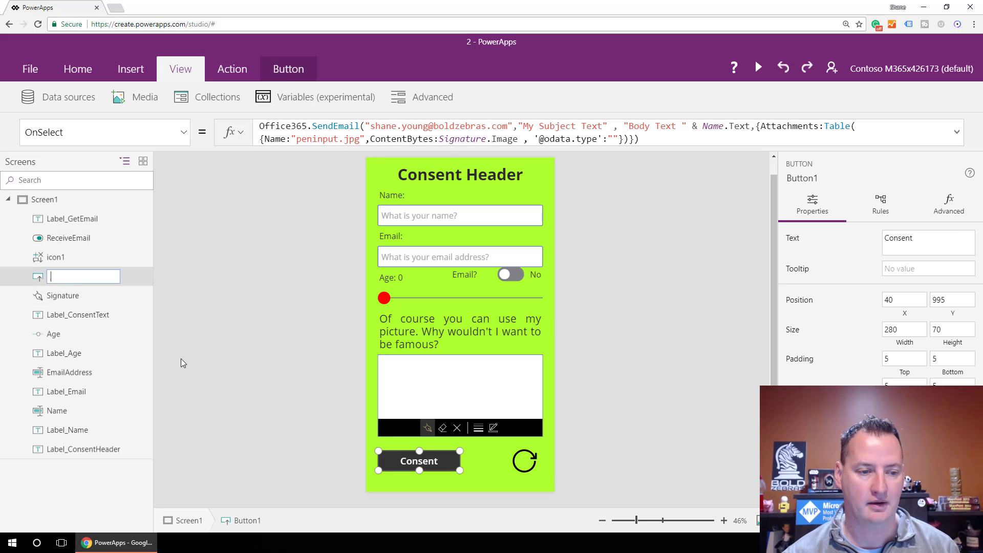
text(Button_)
text(Consent)
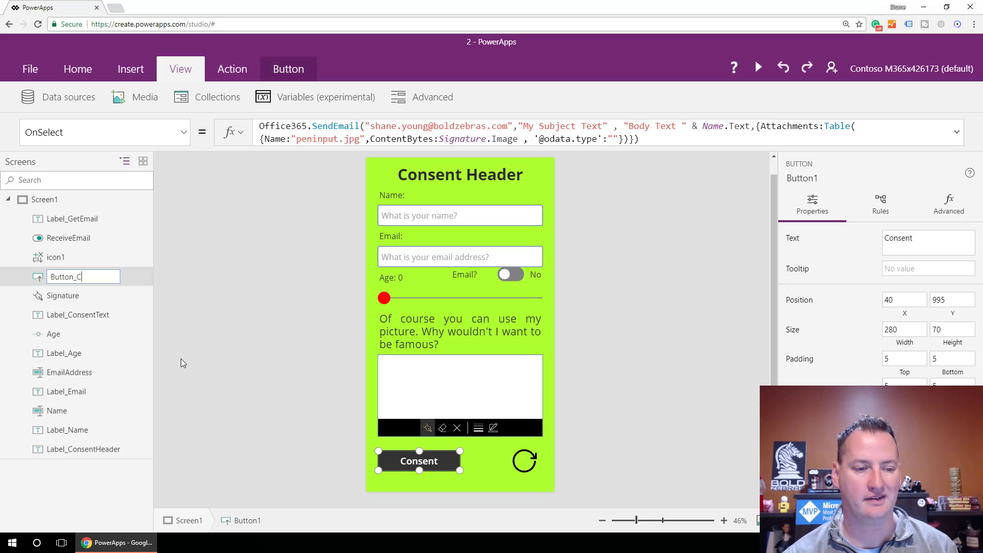
key(Return)
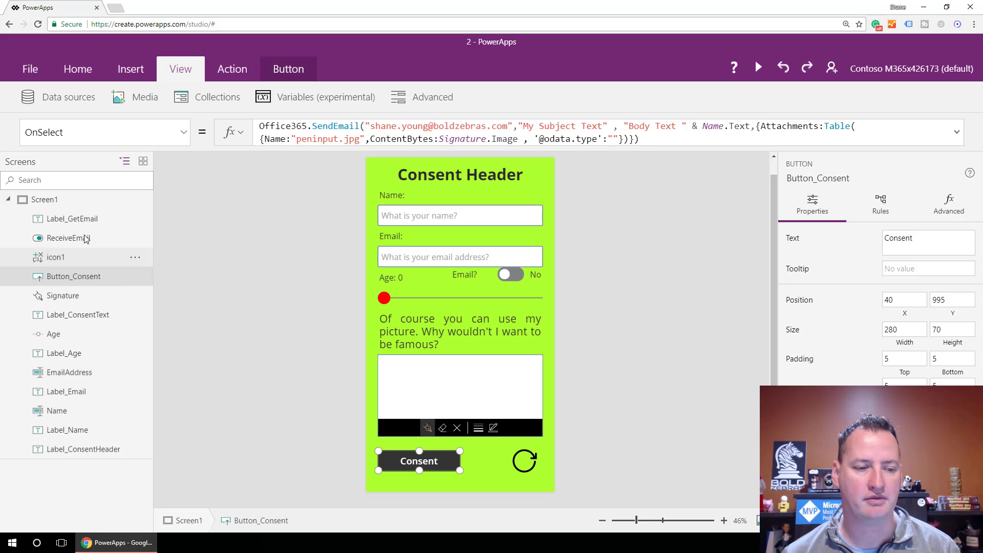
Step: Rename the icon1 refresh control to Button_Refresh
double_click(60, 257)
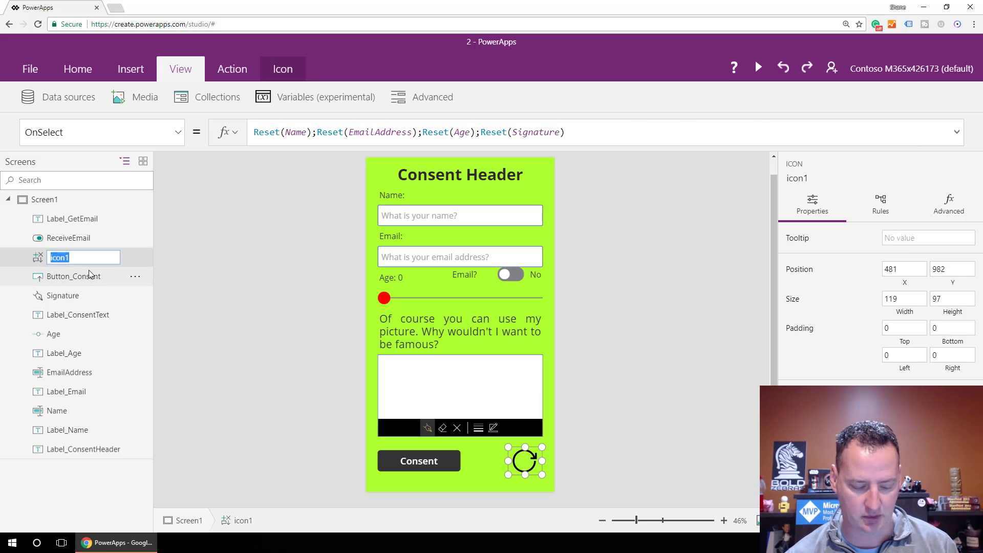
text(Button)
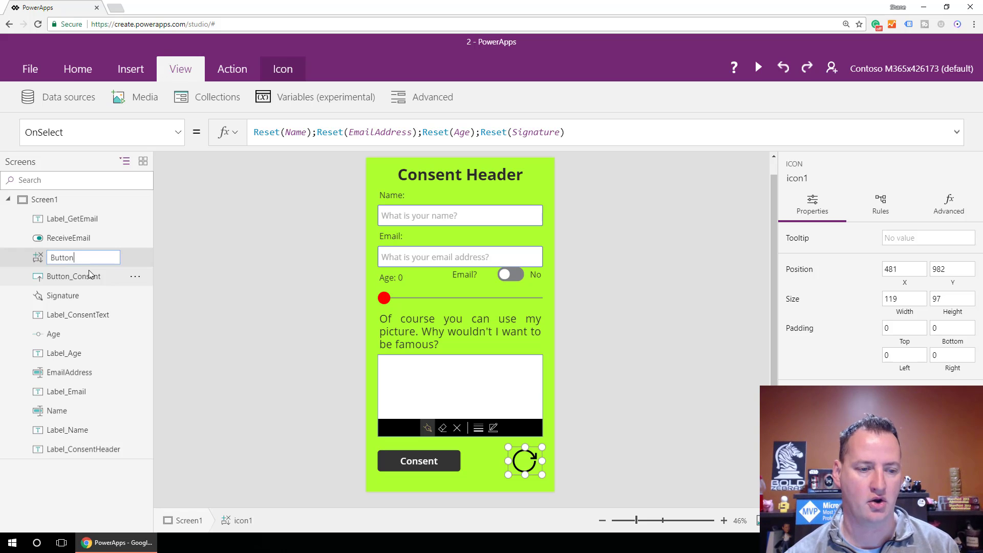
text(_Refres)
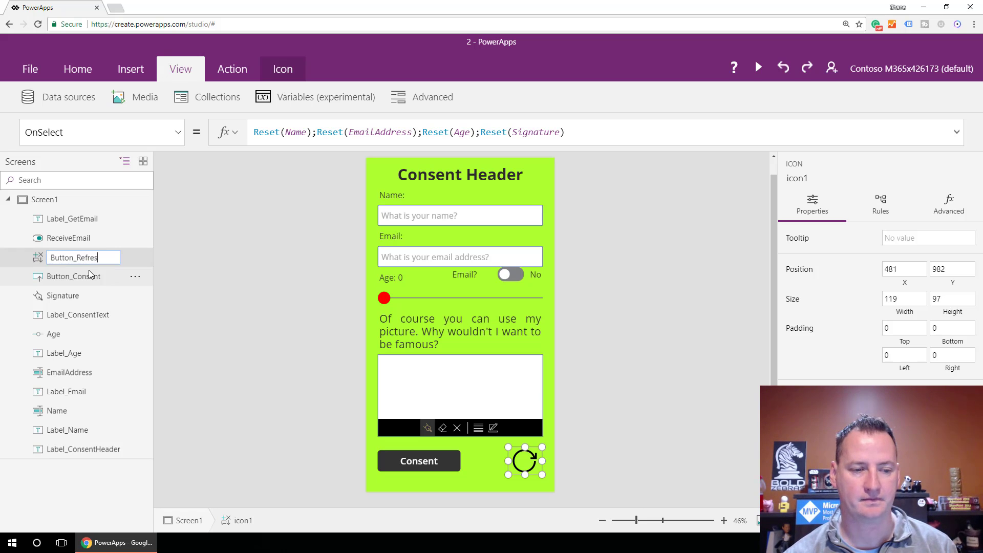
text(h)
key(Return)
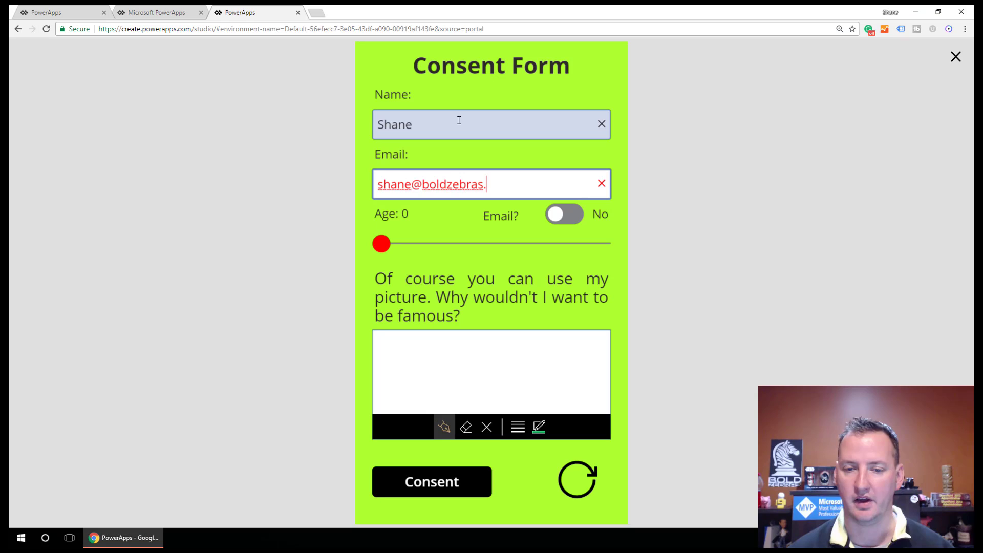
Step: In preview, finish the email address ending 'as.com', opt in to email, and set age to 39
text(as.com)
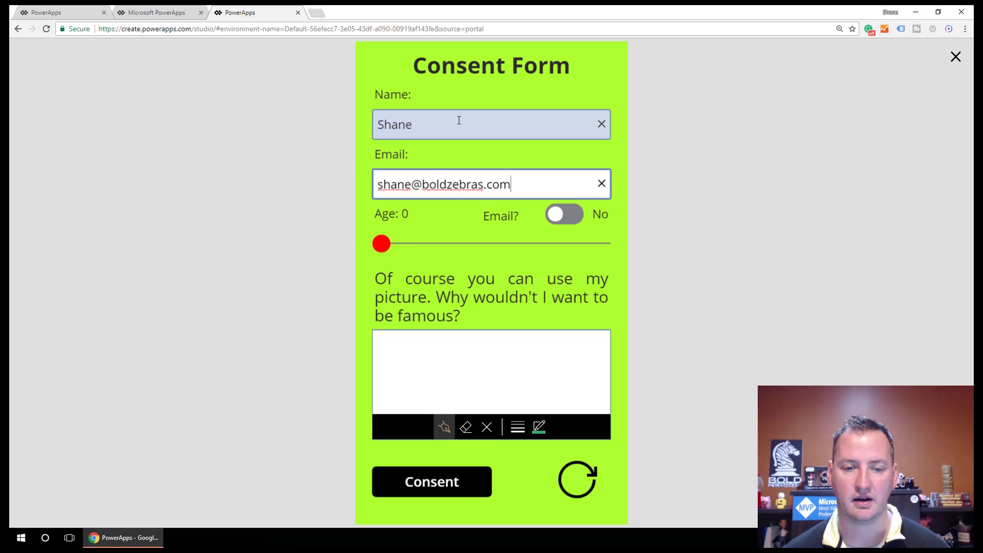
click(566, 214)
click(465, 241)
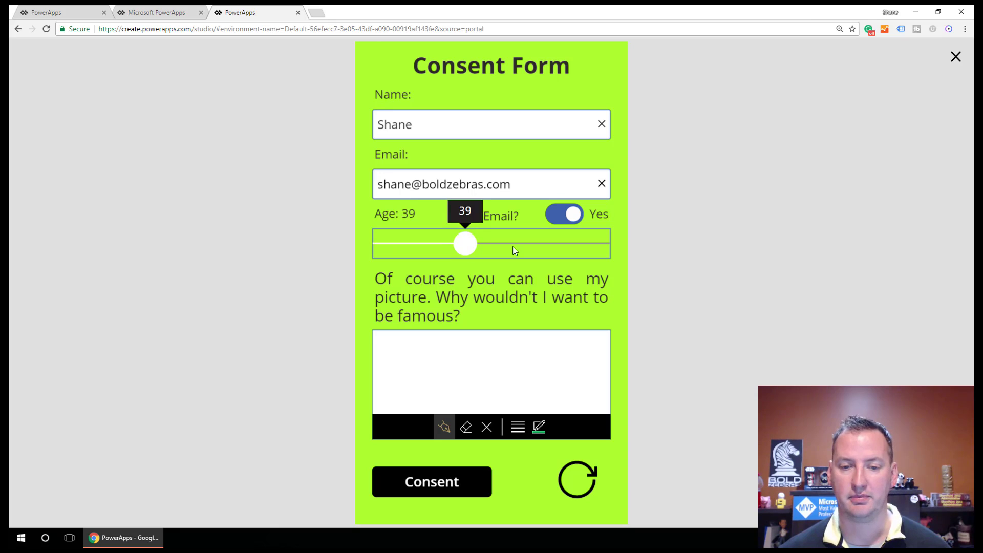
Step: Draw a green stroke and a red stroke as the signature, submit consent, and view the received email
mouse_move(474, 349)
mouse_down()
mouse_move(505, 395)
mouse_move(490, 375)
mouse_move(416, 366)
mouse_move(512, 391)
mouse_up()
click(539, 426)
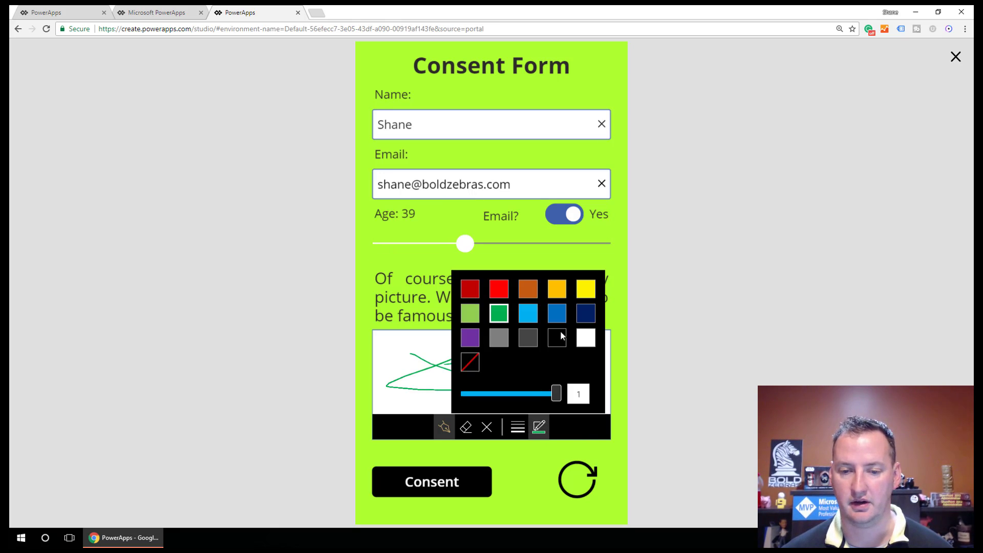
click(499, 289)
mouse_move(445, 343)
mouse_down()
mouse_move(452, 367)
mouse_move(537, 370)
mouse_move(464, 376)
mouse_move(455, 374)
mouse_move(524, 366)
mouse_up()
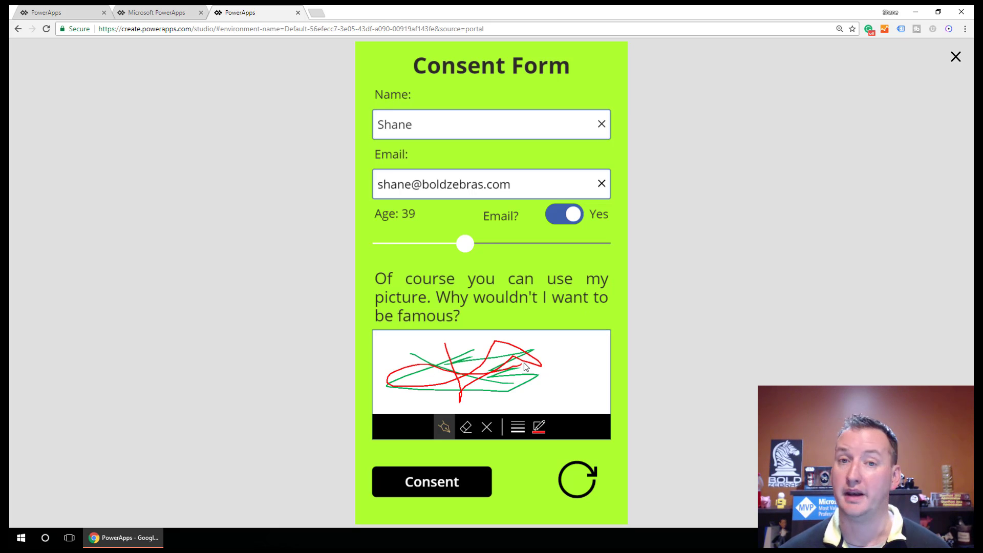
click(475, 482)
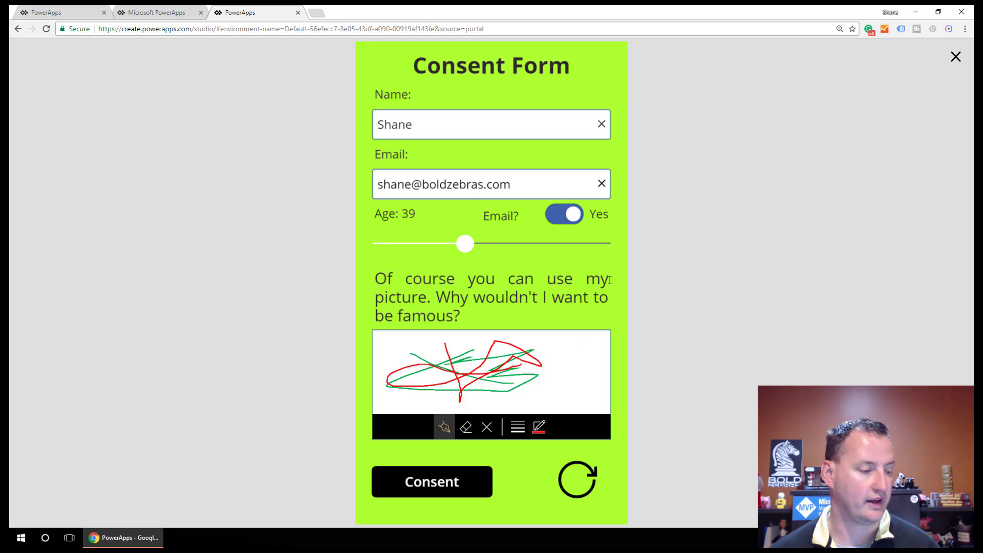
drag(10, 77, 343, 78)
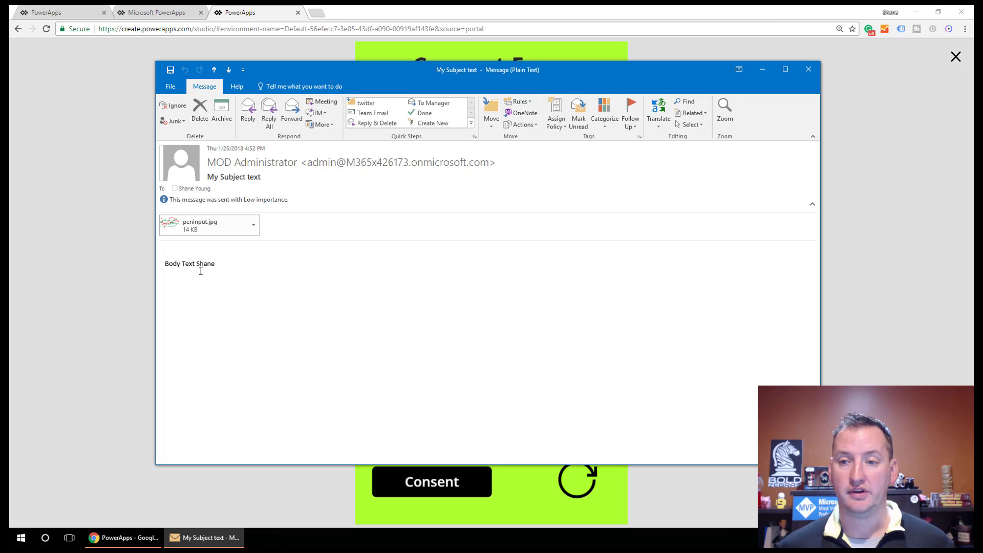
Step: Minimise the Outlook message showing 'My Subject text' and peninput.jpg to return to the form preview
click(762, 70)
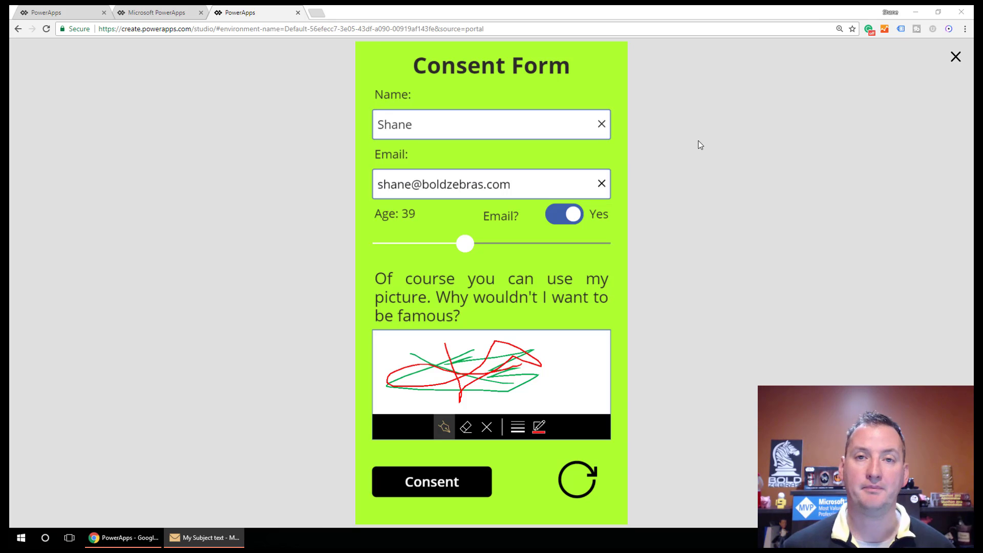